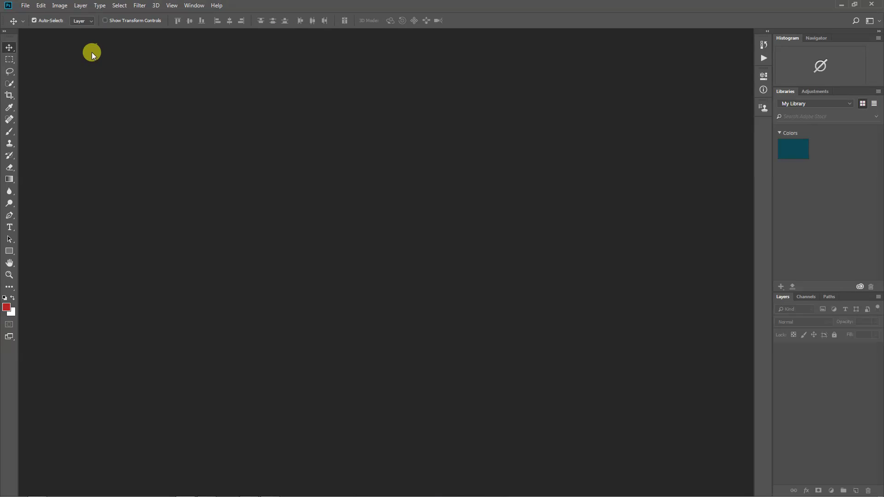
# - Start a new document and browse the blank presets by category, expanding the full list of Photo presets
pyautogui.click(25, 6)
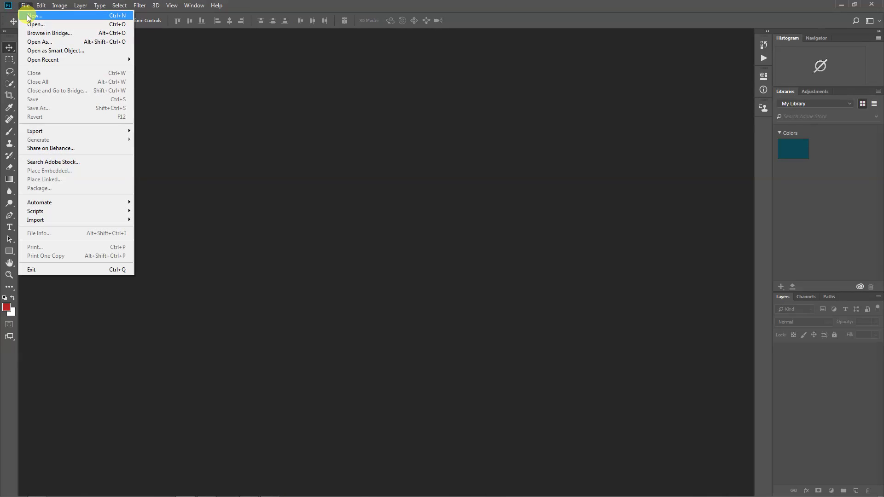
pyautogui.click(28, 16)
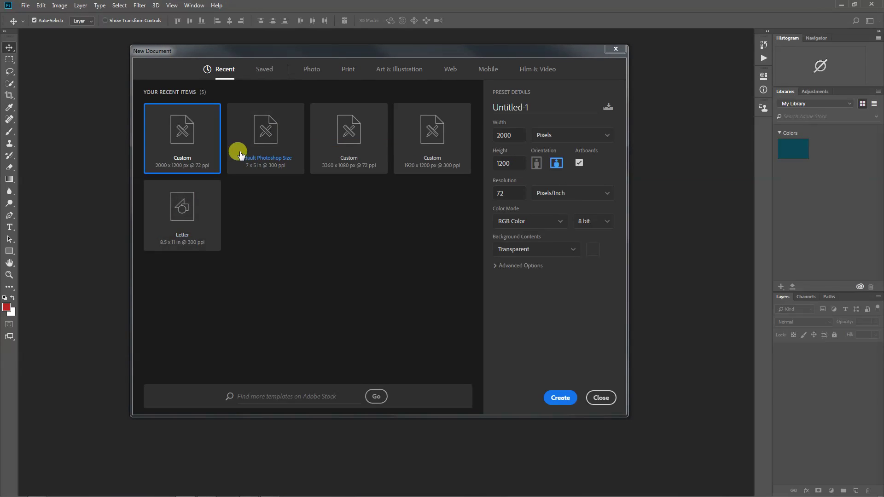
pyautogui.click(312, 69)
pyautogui.click(347, 70)
pyautogui.click(401, 70)
pyautogui.click(452, 70)
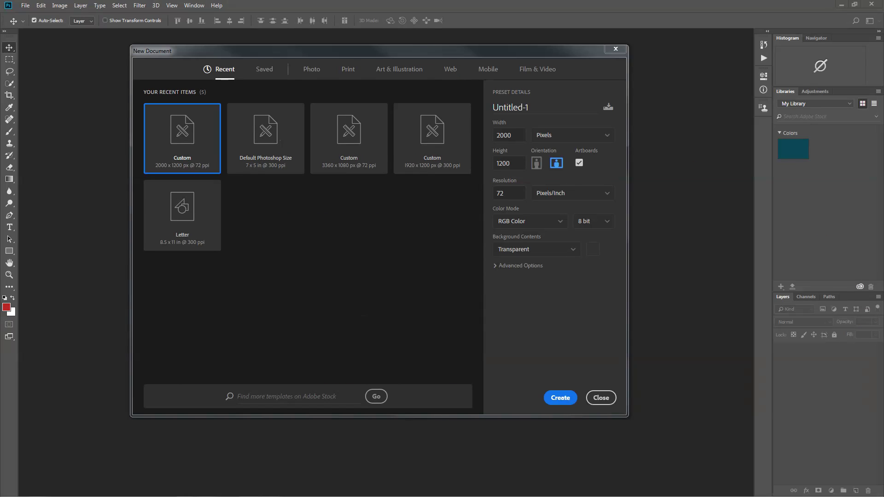
pyautogui.click(308, 69)
pyautogui.click(409, 70)
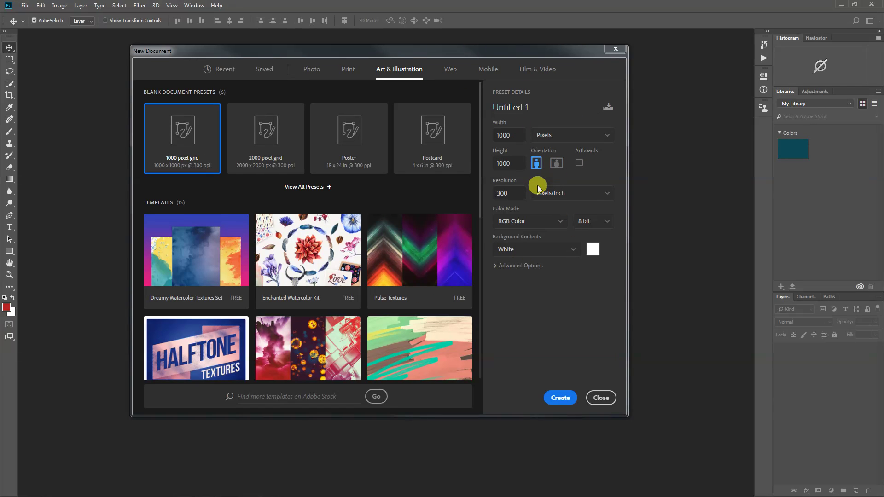
pyautogui.click(312, 69)
pyautogui.click(315, 194)
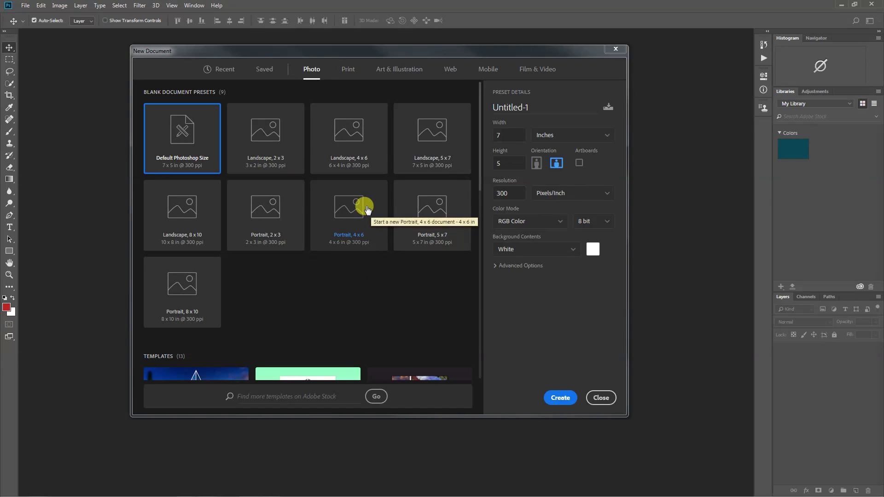
# - Examine the resolution of the Photo, Print, Web and Film & Video presets, expanding the full Print and Film & Video lists
pyautogui.doubleClick(511, 190)
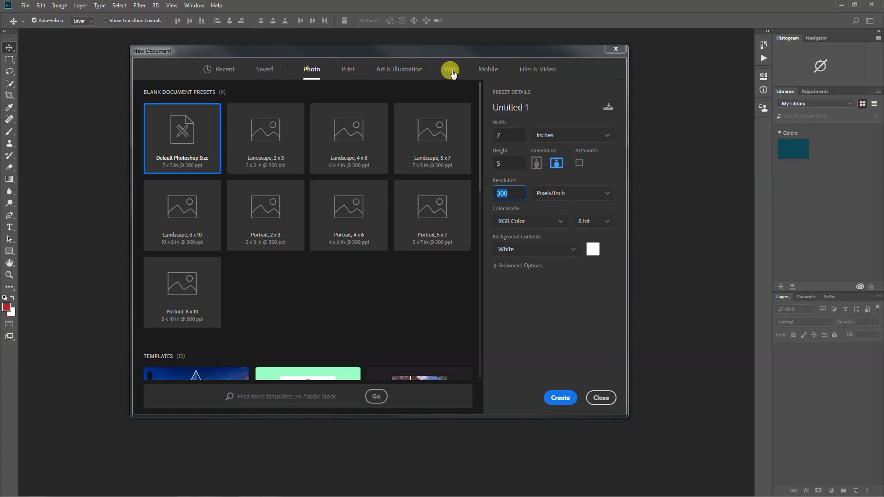
pyautogui.click(348, 69)
pyautogui.click(302, 186)
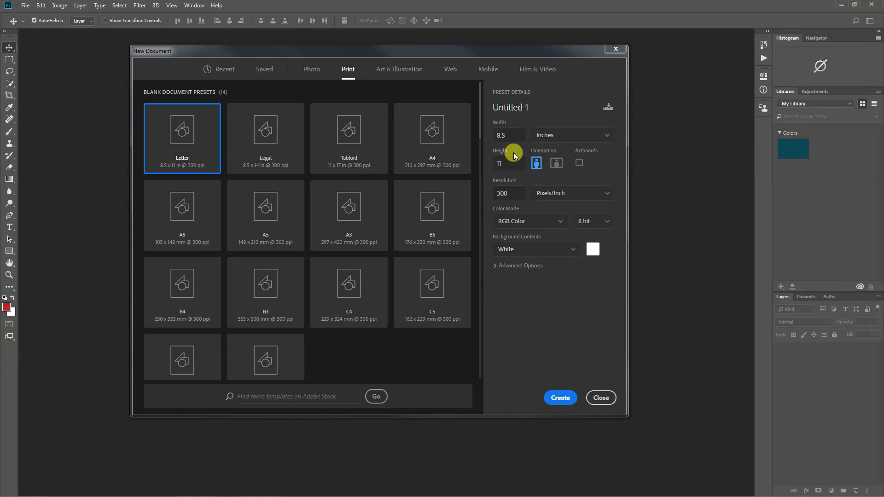
pyautogui.click(450, 70)
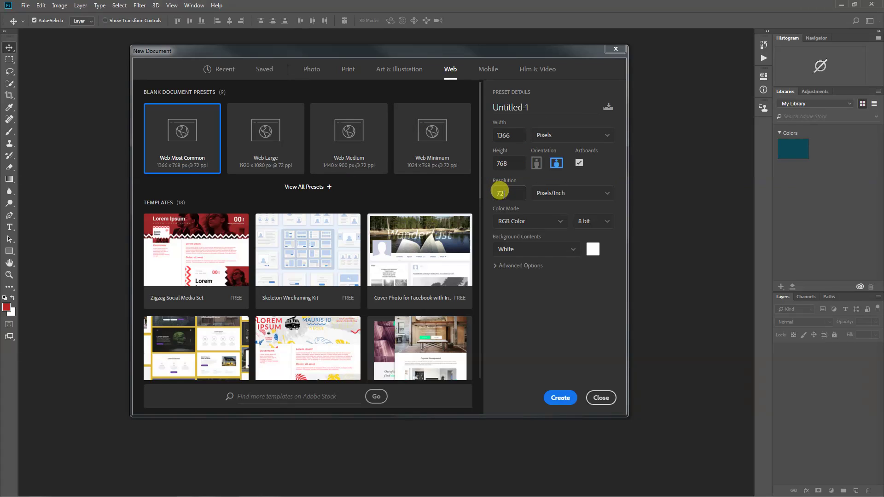
pyautogui.click(535, 69)
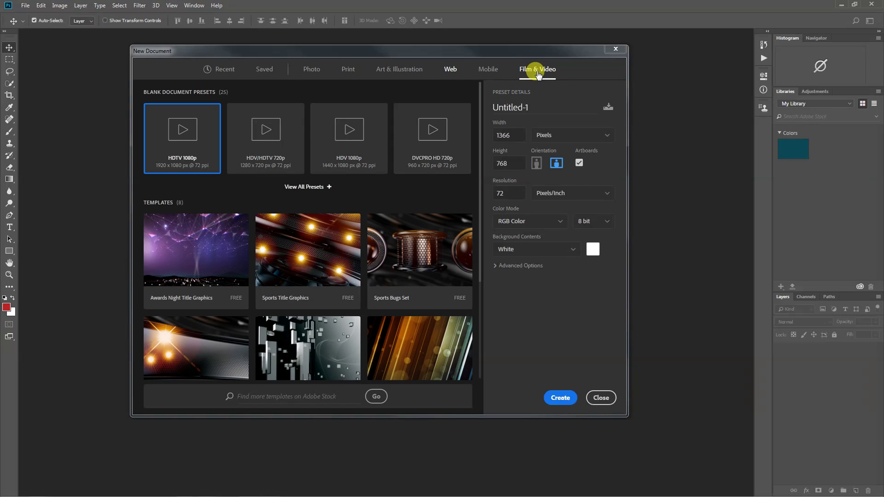
pyautogui.click(306, 186)
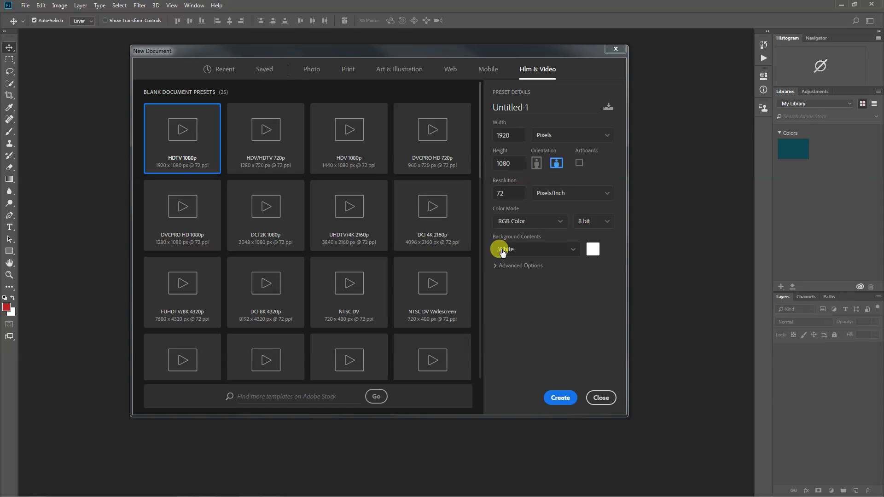
# - Use the Default Photoshop Size preset from the Photo category and switch its dimension units to pixels
pyautogui.click(312, 70)
pyautogui.click(309, 186)
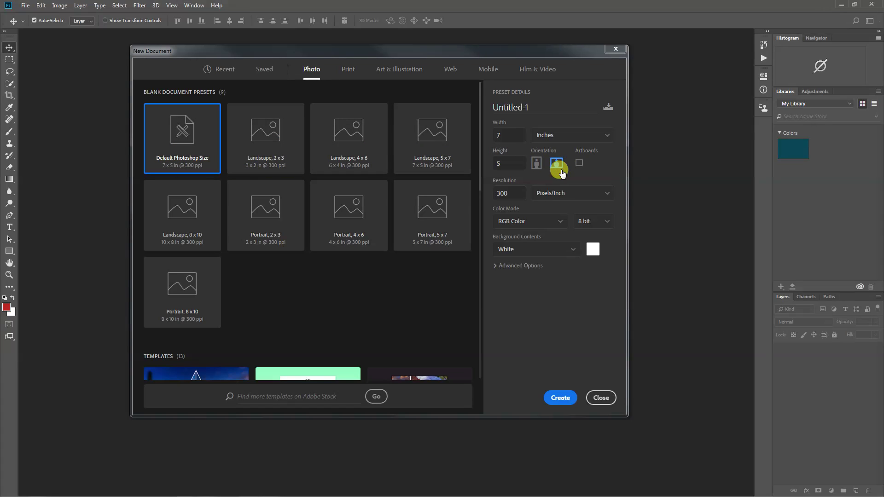
pyautogui.click(563, 139)
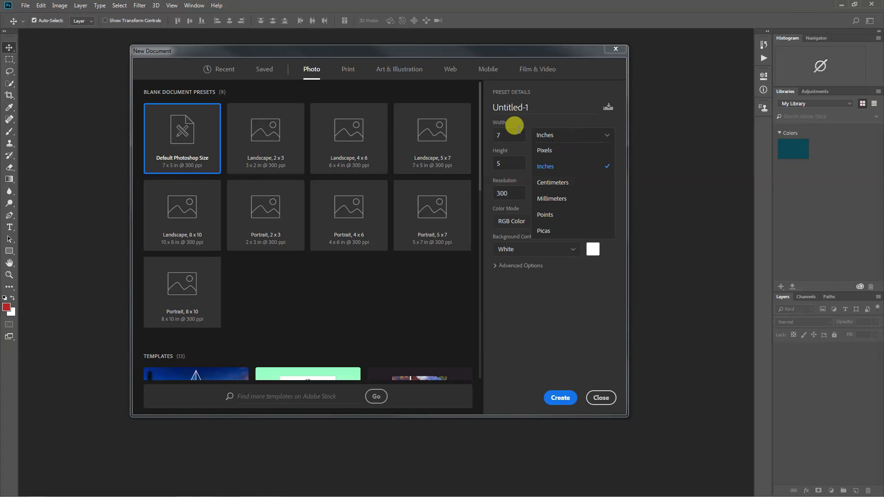
pyautogui.click(560, 155)
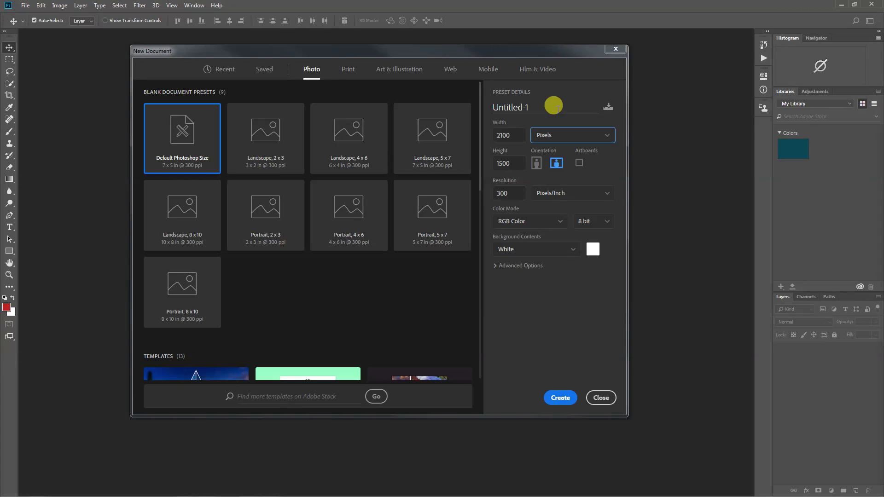
pyautogui.doubleClick(508, 135)
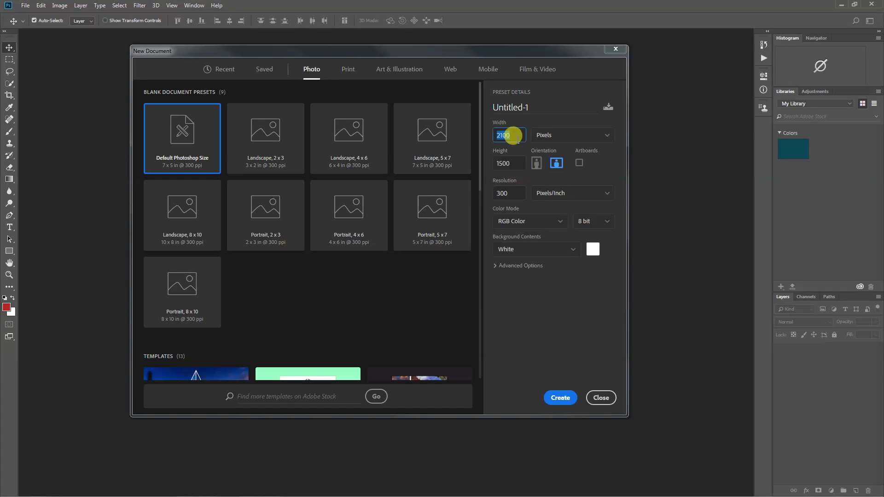
pyautogui.doubleClick(512, 162)
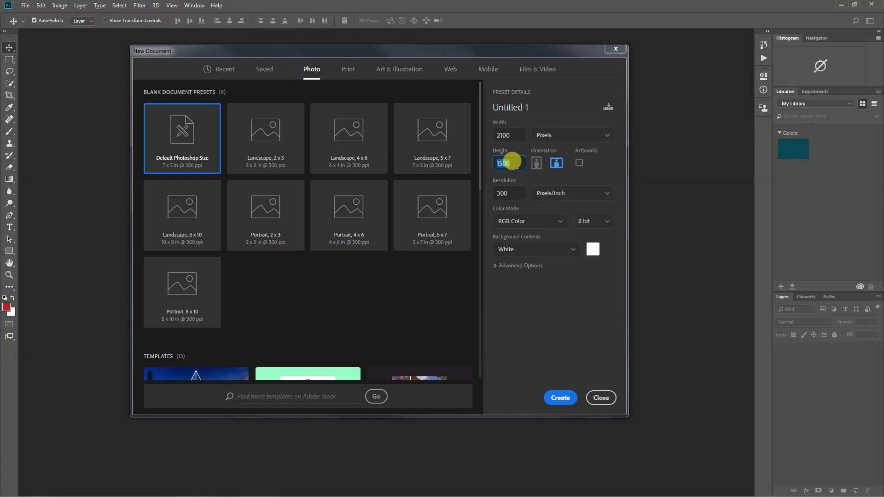
pyautogui.doubleClick(505, 135)
pyautogui.doubleClick(507, 163)
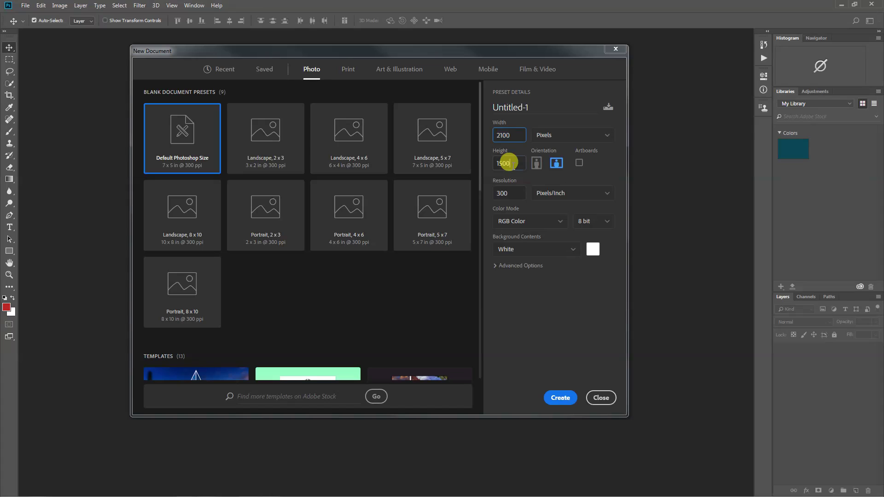
# - Set the background contents to Transparent and create the document
pyautogui.click(557, 250)
pyautogui.click(546, 309)
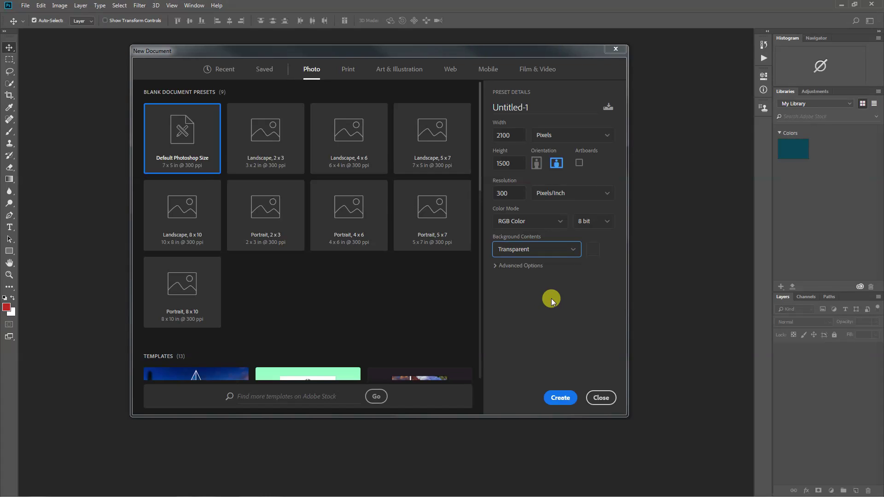
pyautogui.click(538, 253)
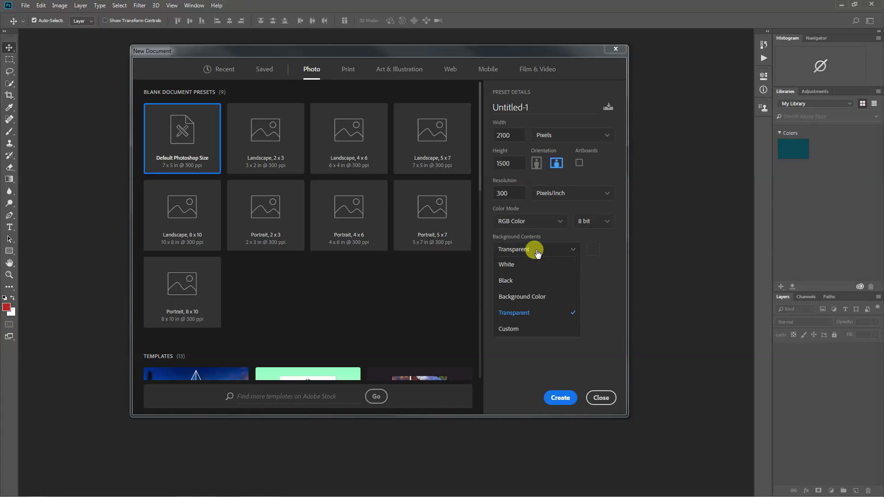
pyautogui.click(528, 315)
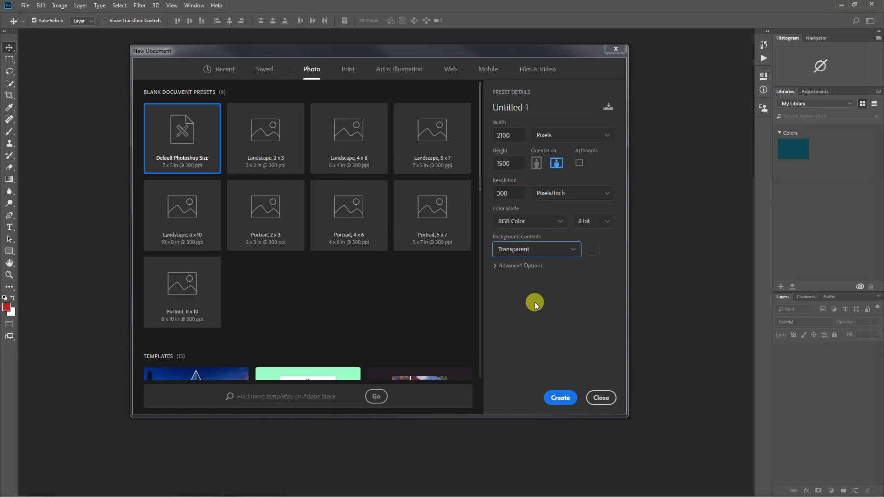
pyautogui.click(561, 398)
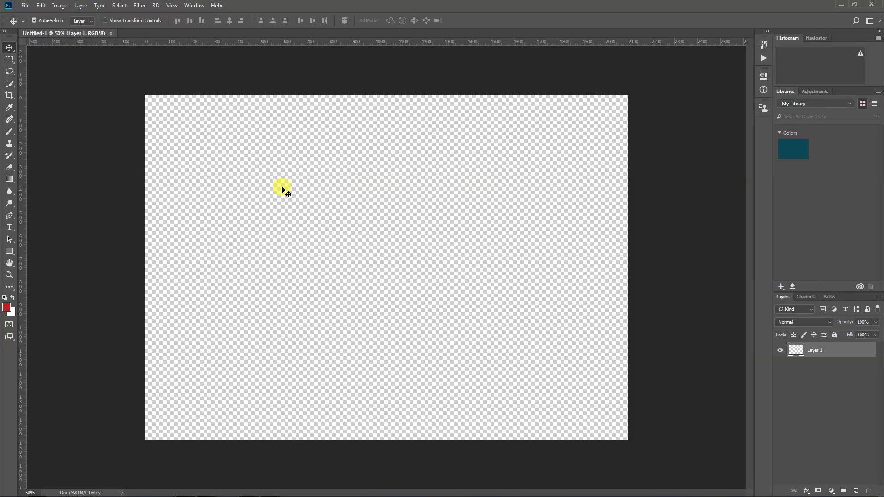
# - Set the Brush tool to 51 px and paint a looping soft red stroke across the upper part of the canvas
pyautogui.click(9, 134)
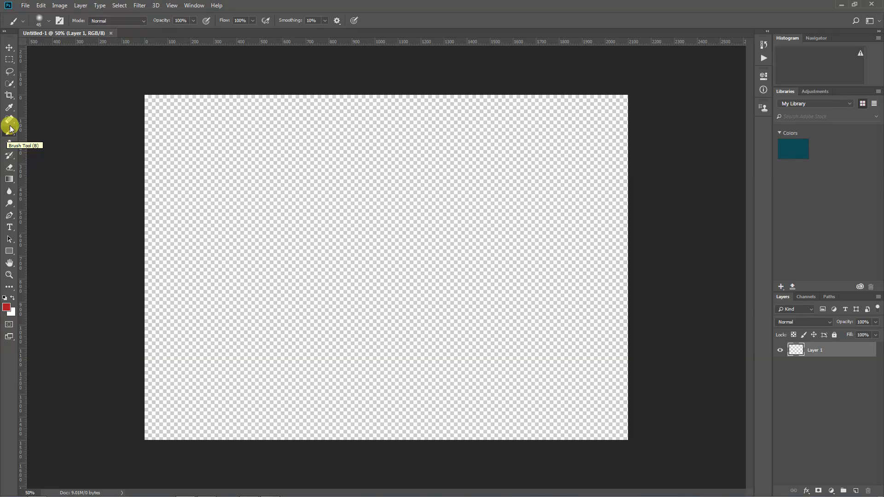
pyautogui.click(48, 20)
pyautogui.moveTo(65, 52); pyautogui.dragTo(67, 52)
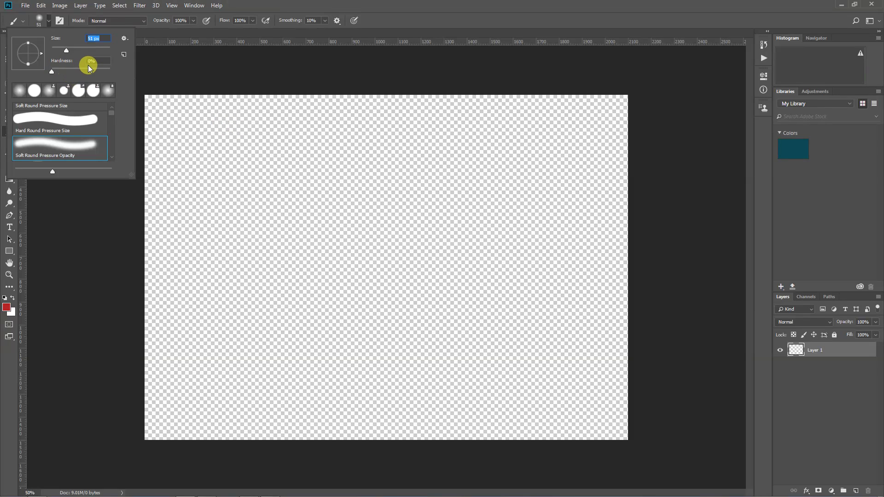
pyautogui.moveTo(182, 161)
pyautogui.mouseDown()
pyautogui.moveTo(288, 132)
pyautogui.moveTo(218, 199)
pyautogui.moveTo(324, 141)
pyautogui.moveTo(278, 188)
pyautogui.moveTo(296, 234)
pyautogui.moveTo(451, 138)
pyautogui.moveTo(410, 179)
pyautogui.moveTo(465, 215)
pyautogui.moveTo(536, 185)
pyautogui.mouseUp()
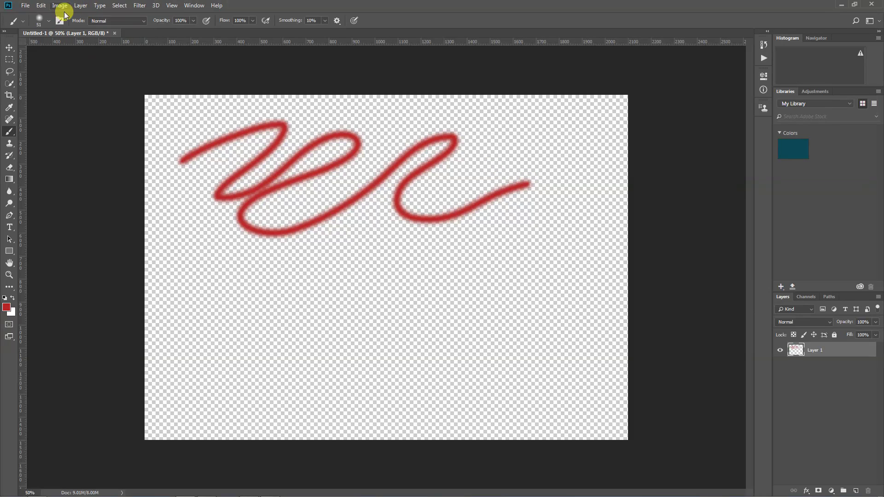
# - Enlarge the brush to 187 px and paint three soft dots with a thick loop around them below the stroke's right end
pyautogui.click(48, 20)
pyautogui.moveTo(67, 51); pyautogui.dragTo(72, 53)
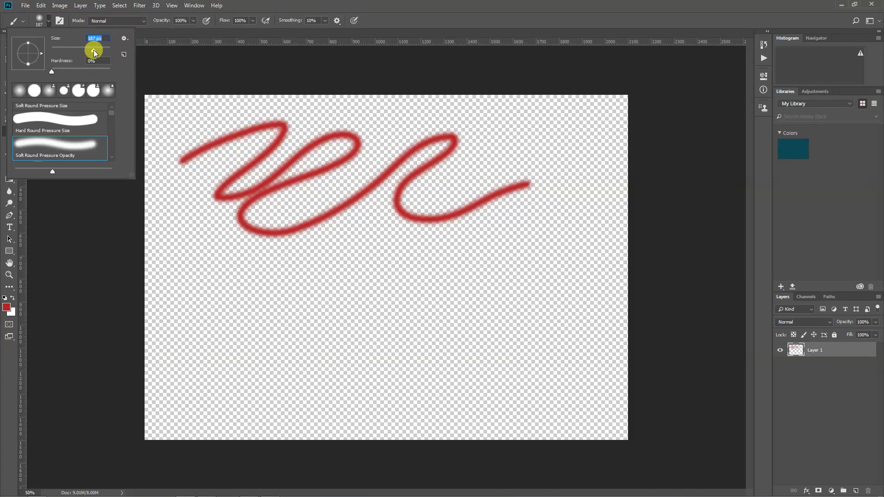
pyautogui.click(476, 261)
pyautogui.click(519, 264)
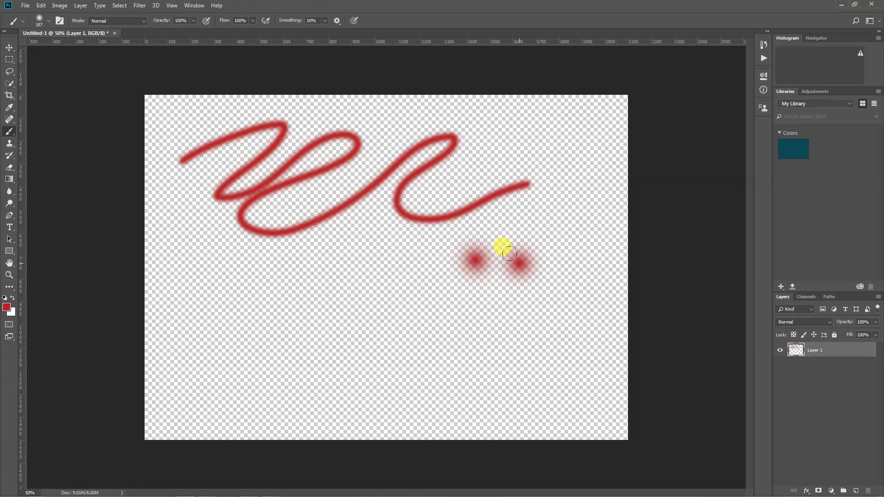
pyautogui.click(496, 262)
pyautogui.moveTo(540, 239)
pyautogui.mouseDown()
pyautogui.moveTo(535, 277)
pyautogui.moveTo(543, 307)
pyautogui.moveTo(586, 280)
pyautogui.moveTo(585, 226)
pyautogui.moveTo(543, 215)
pyautogui.moveTo(464, 222)
pyautogui.moveTo(425, 246)
pyautogui.moveTo(494, 286)
pyautogui.moveTo(534, 291)
pyautogui.mouseUp()
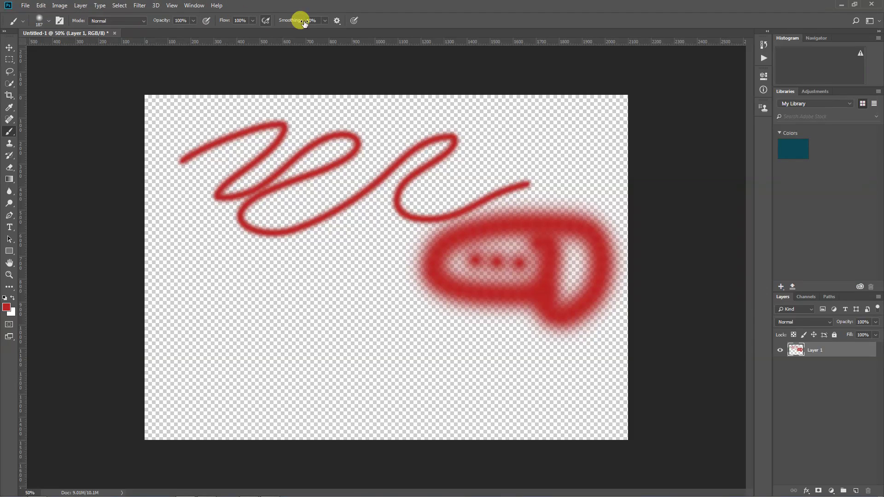
# - Set the brush size to 228 px and paint a thick soft zigzag below the first looping stroke
pyautogui.click(48, 22)
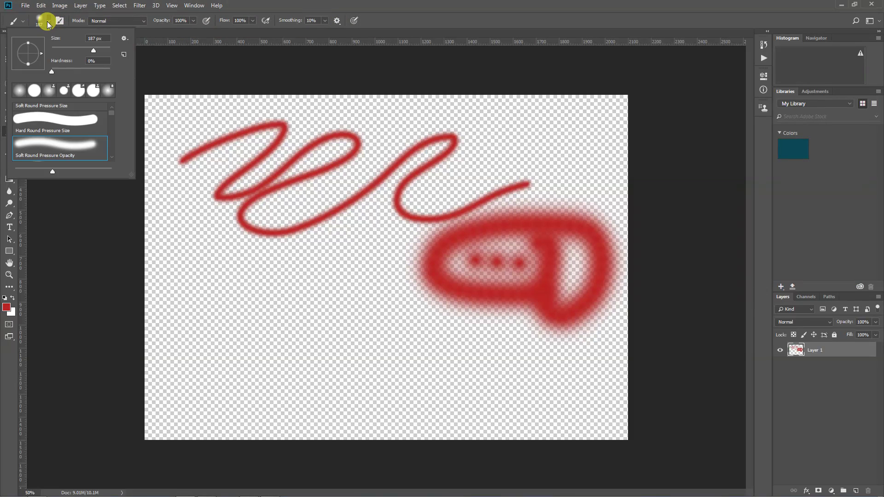
pyautogui.moveTo(94, 50); pyautogui.dragTo(92, 52)
pyautogui.moveTo(59, 46)
pyautogui.mouseDown()
pyautogui.moveTo(108, 50)
pyautogui.moveTo(95, 54)
pyautogui.moveTo(302, 278)
pyautogui.moveTo(128, 58)
pyautogui.moveTo(96, 51)
pyautogui.moveTo(264, 306)
pyautogui.moveTo(102, 48)
pyautogui.moveTo(176, 144)
pyautogui.mouseUp()
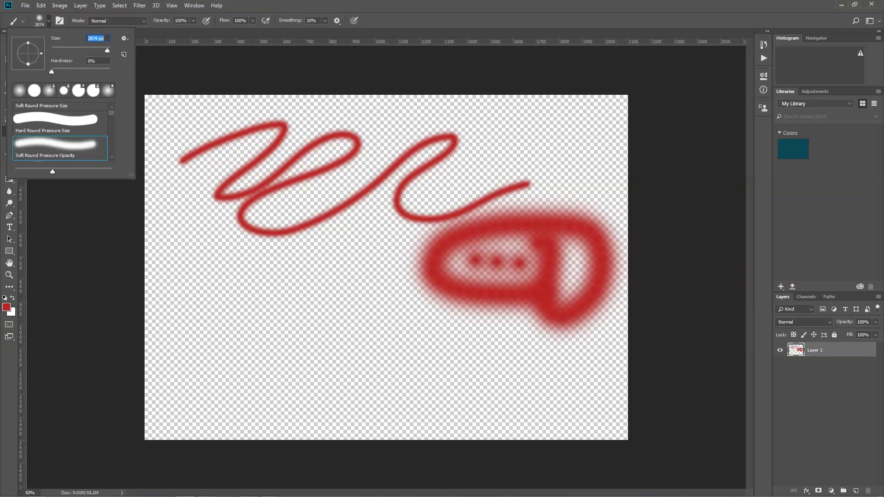
pyautogui.click(205, 20)
pyautogui.moveTo(107, 51); pyautogui.dragTo(96, 51)
pyautogui.moveTo(244, 251)
pyautogui.mouseDown()
pyautogui.moveTo(286, 262)
pyautogui.moveTo(270, 307)
pyautogui.moveTo(237, 323)
pyautogui.moveTo(330, 231)
pyautogui.moveTo(355, 294)
pyautogui.moveTo(346, 267)
pyautogui.mouseUp()
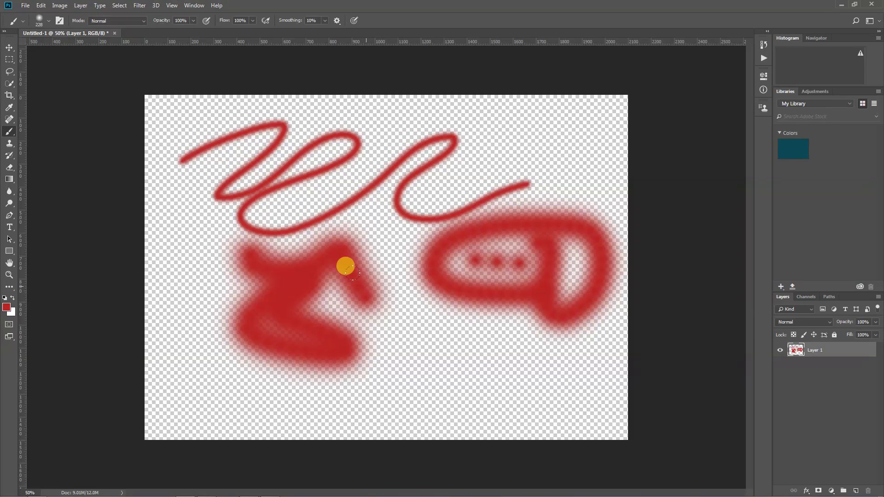
# - Adjust the brush size to 300 px
pyautogui.press('[')
pyautogui.moveTo(325, 273)
pyautogui.mouseDown()
pyautogui.moveTo(303, 279)
pyautogui.moveTo(289, 264)
pyautogui.mouseUp()
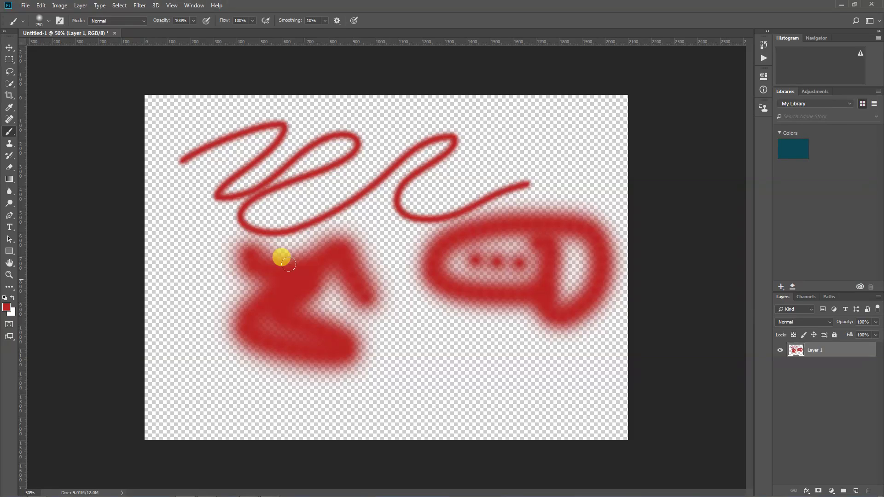
pyautogui.moveTo(289, 264); pyautogui.dragTo(284, 260)
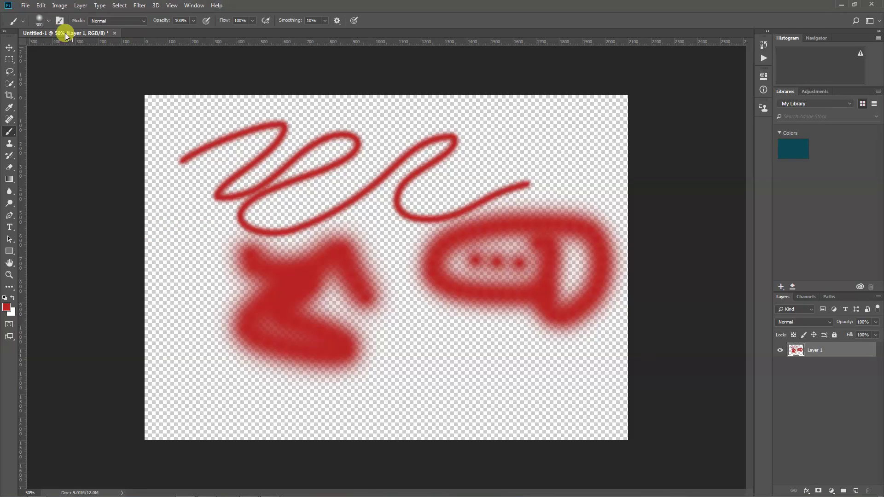
# - Set the brush hardness to 100% and paint a solid hard-edged patch in the lower right part of the canvas
pyautogui.click(49, 21)
pyautogui.moveTo(51, 69); pyautogui.dragTo(118, 67)
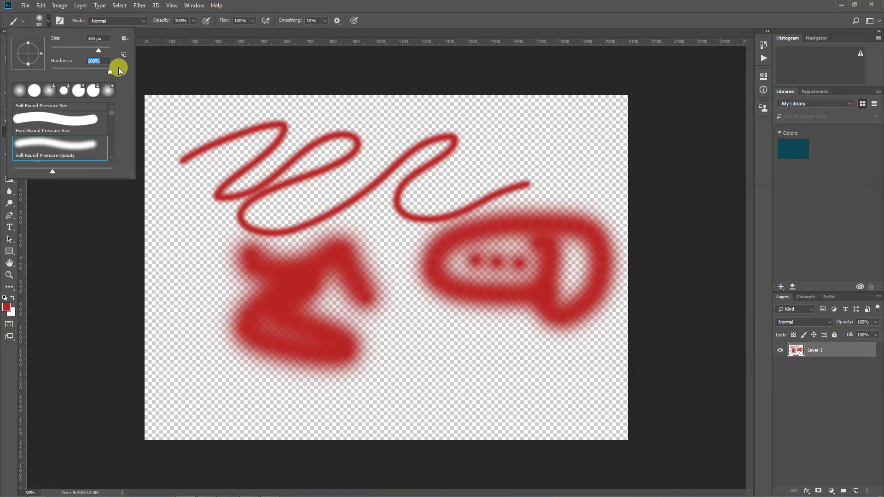
pyautogui.moveTo(403, 368)
pyautogui.mouseDown()
pyautogui.moveTo(406, 326)
pyautogui.moveTo(510, 349)
pyautogui.mouseUp()
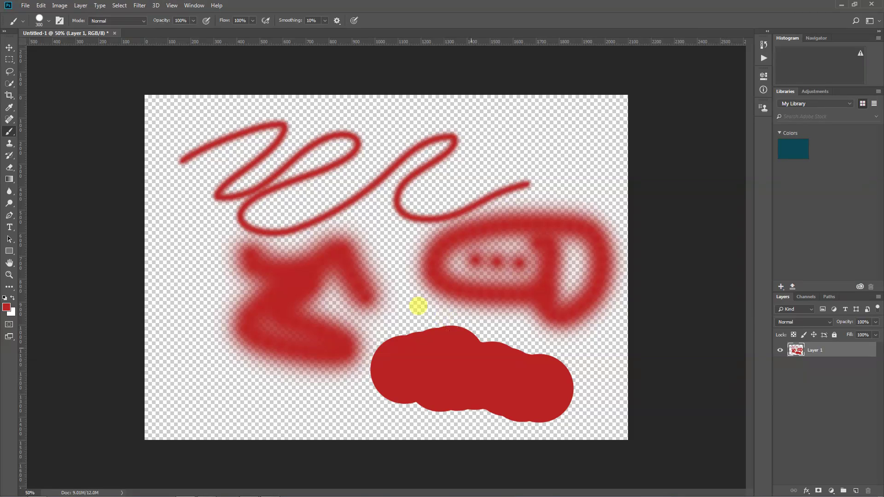
# - Try shifting the painted layer slightly to the right with the Move tool and undo the move
pyautogui.press('v')
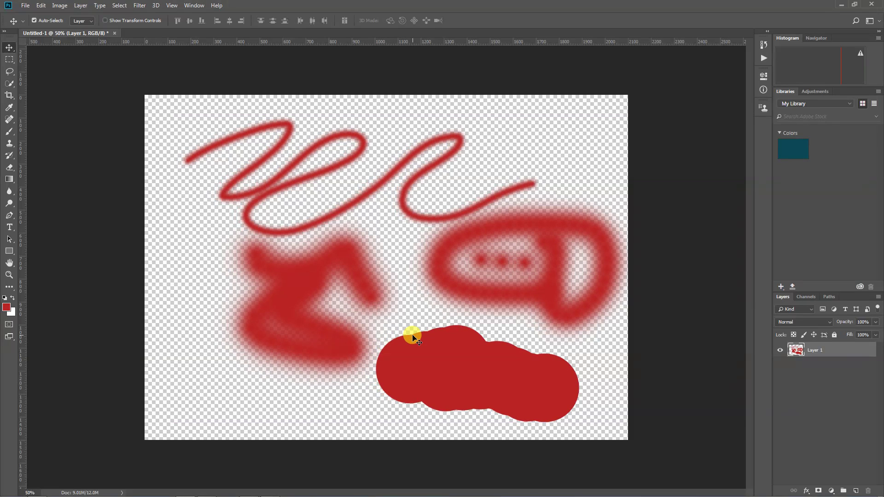
pyautogui.hotkey('ctrl', 'z')
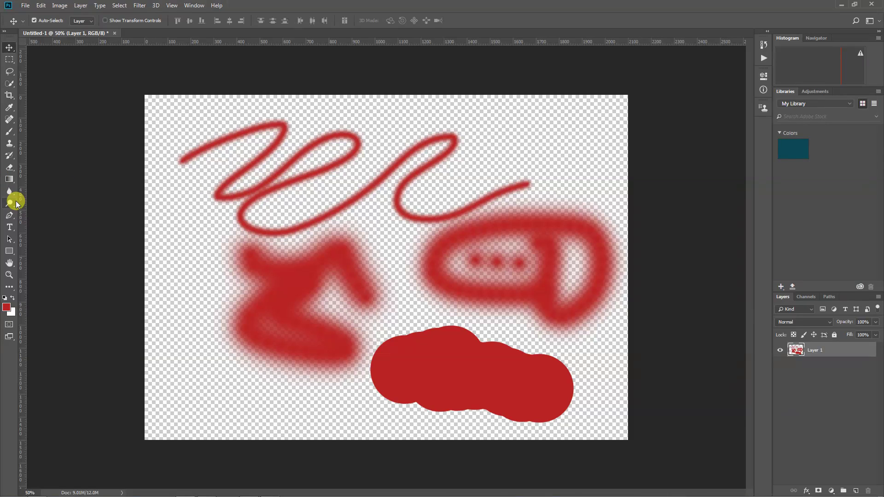
# - With the Brush tool active, open the foreground color picker and try the vivid blue 2a14d0
pyautogui.click(9, 132)
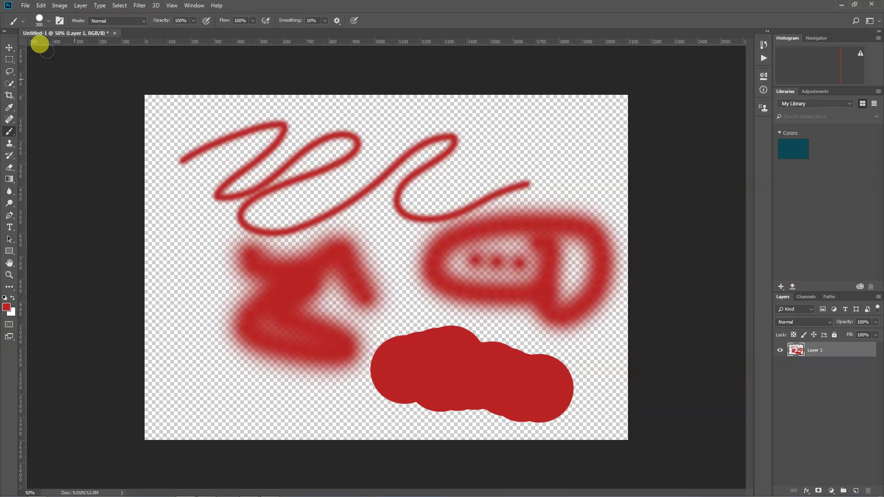
pyautogui.click(7, 308)
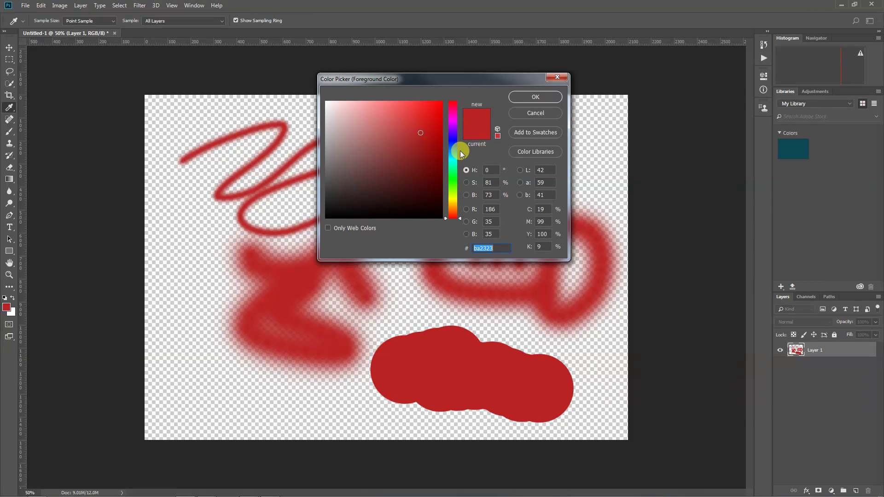
pyautogui.click(456, 137)
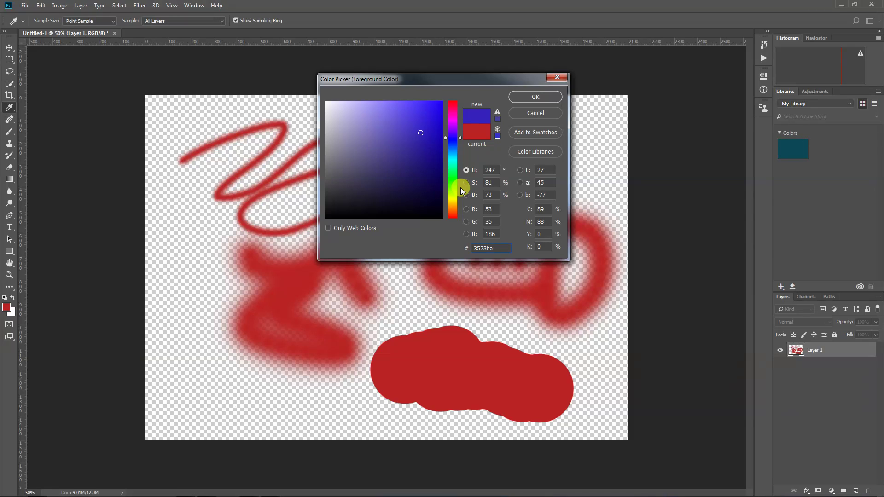
pyautogui.click(432, 123)
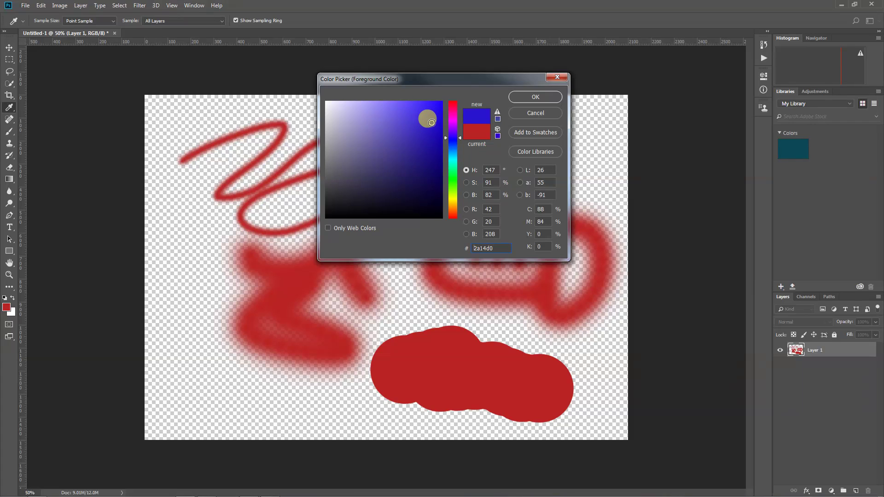
# - Try the dark teal 215a62, the near-white e2f6f9 and black as the foreground color
pyautogui.moveTo(455, 182); pyautogui.dragTo(453, 157)
pyautogui.click(404, 173)
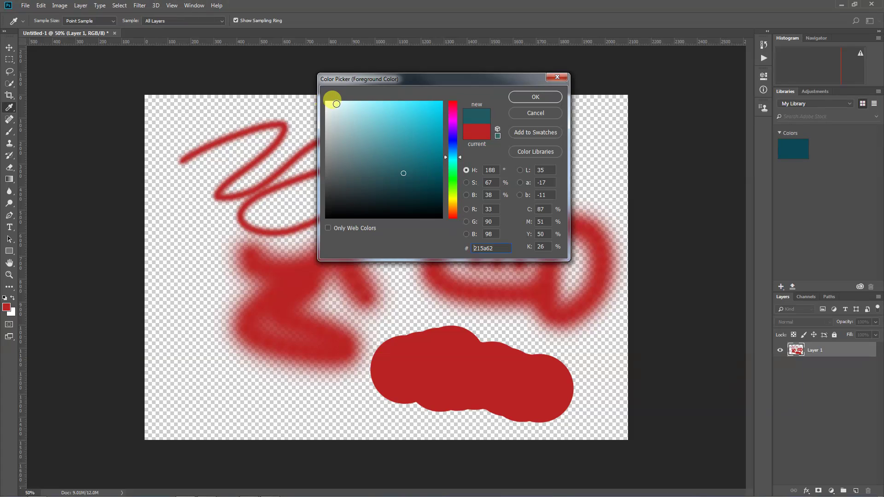
pyautogui.click(336, 104)
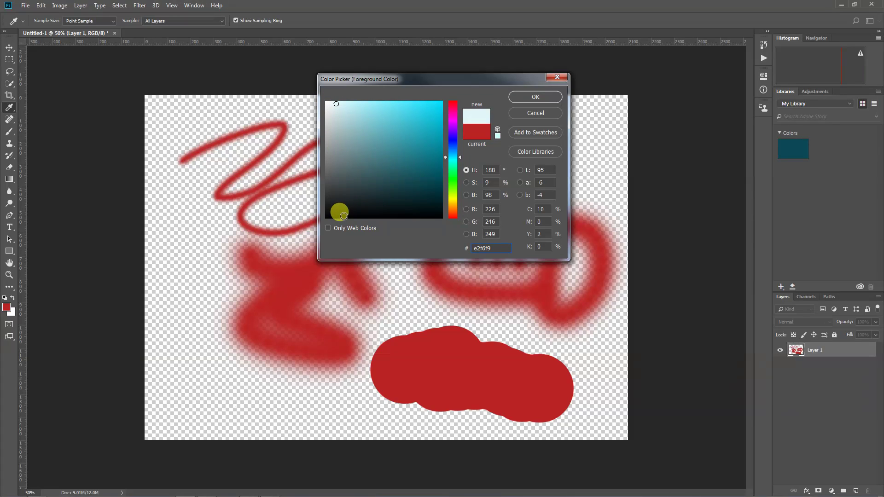
pyautogui.click(343, 217)
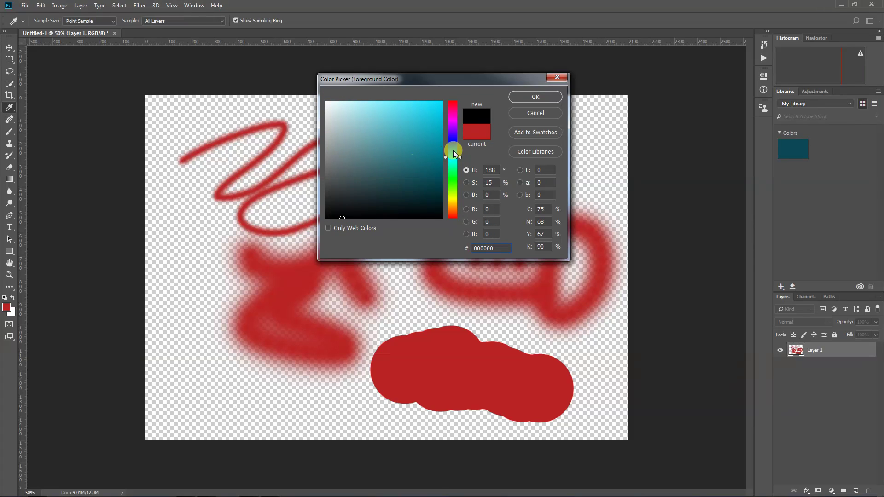
# - Set the hue to 195°, try different shades, and apply the medium teal-blue 1b6d88 as the foreground color
pyautogui.click(454, 149)
pyautogui.click(456, 154)
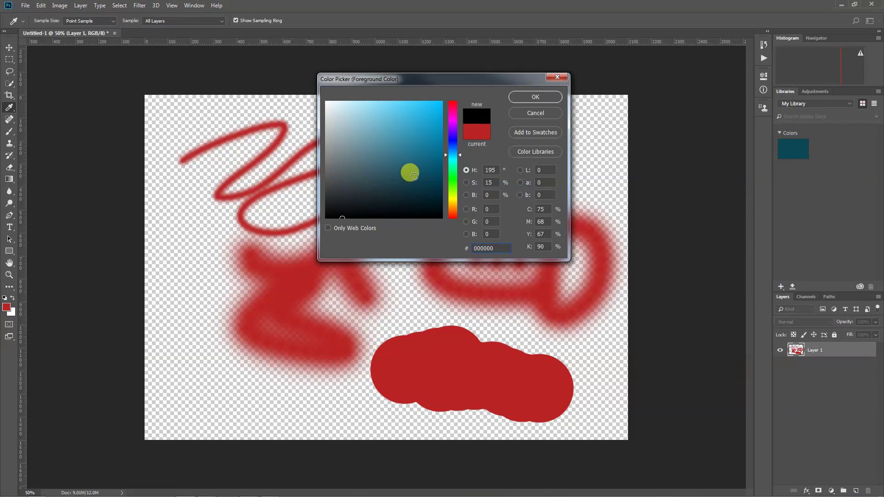
pyautogui.click(415, 177)
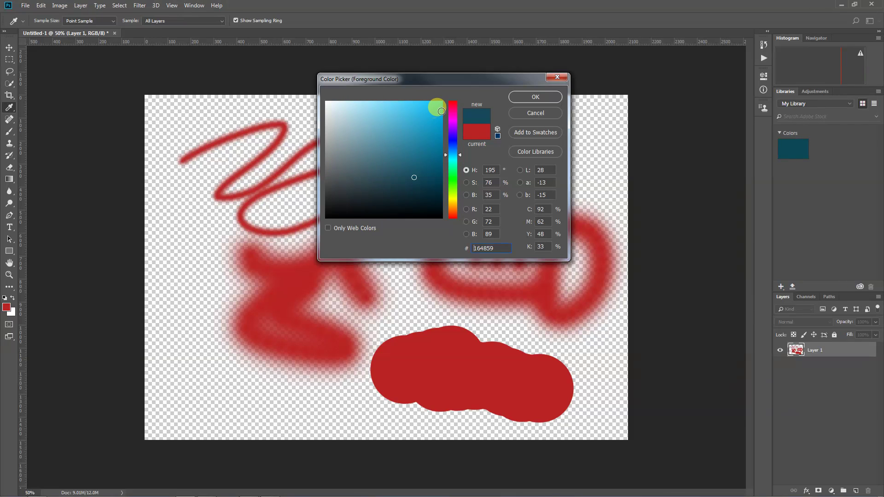
pyautogui.click(442, 111)
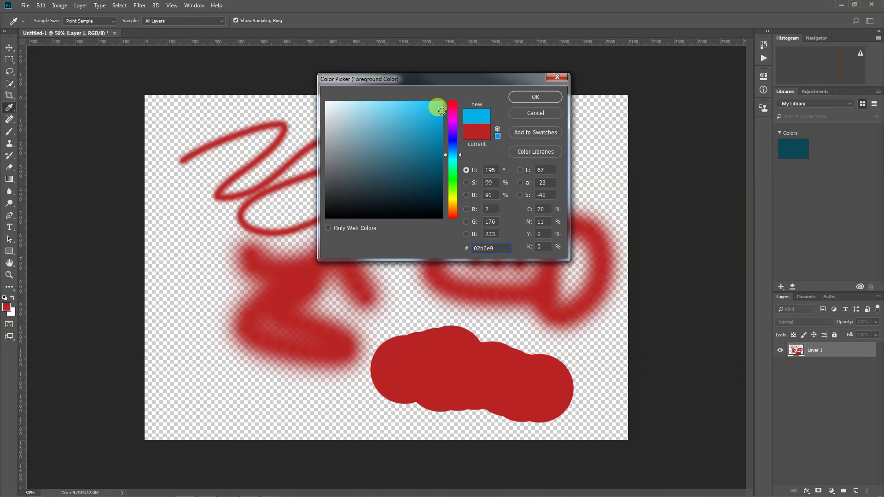
pyautogui.click(323, 119)
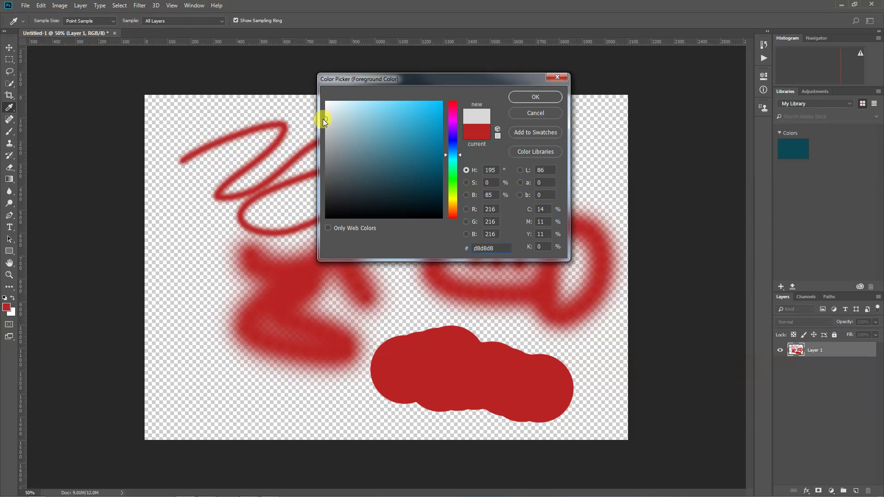
pyautogui.click(419, 155)
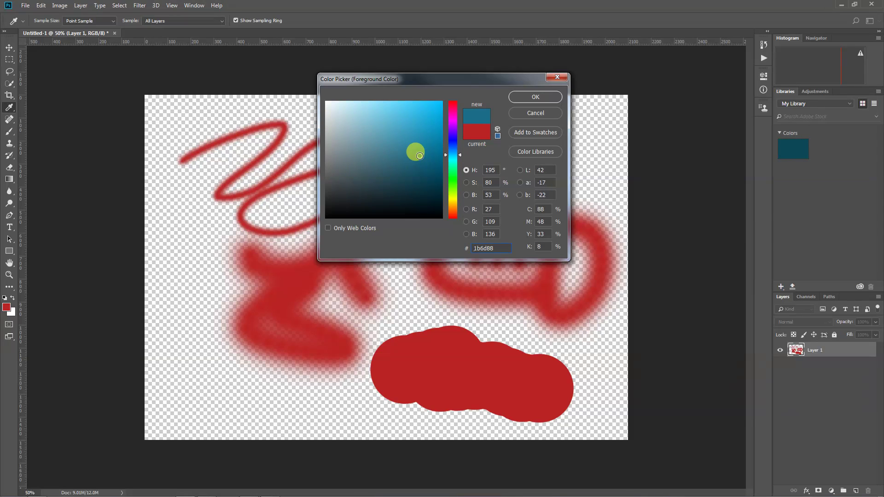
pyautogui.click(547, 101)
# - Try painting a thick opaque teal-blue stroke across the upper part of the canvas and undo it
pyautogui.moveTo(325, 159)
pyautogui.mouseDown()
pyautogui.moveTo(373, 146)
pyautogui.moveTo(566, 144)
pyautogui.mouseUp()
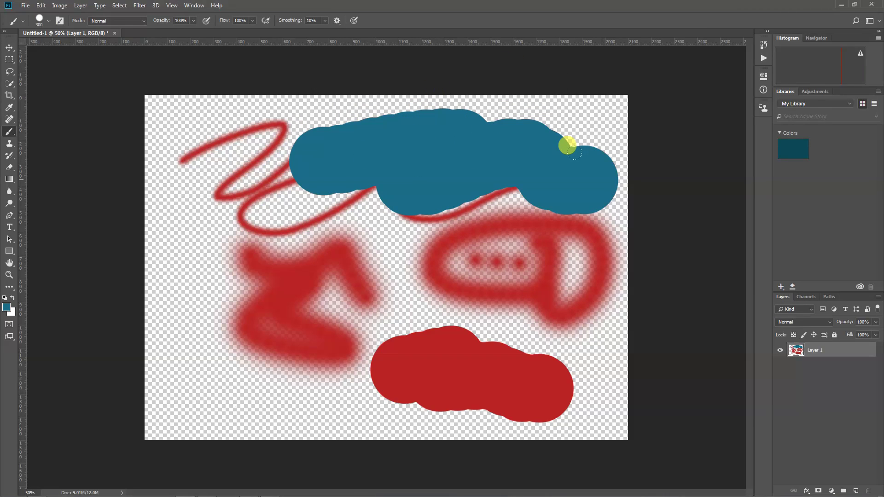
pyautogui.hotkey('ctrl', 'z')
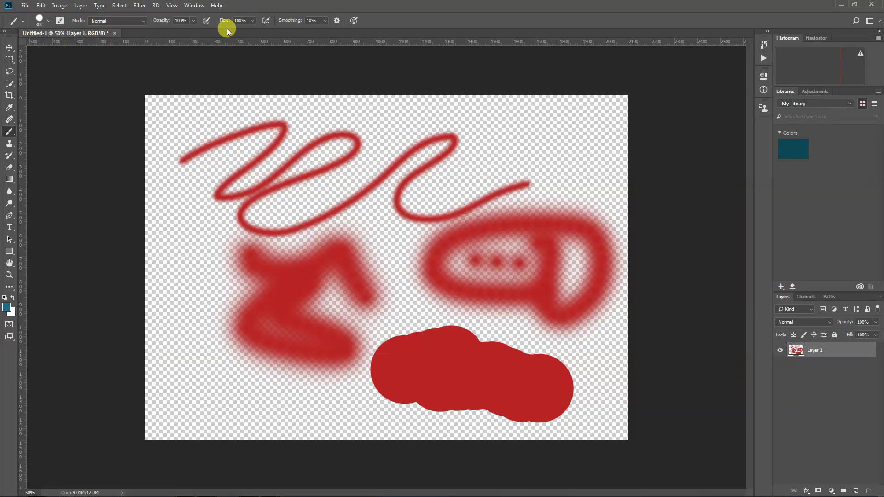
# - Set the brush opacity to 50% and paint a wide translucent arc from the lower left over the red strokes to the right side
pyautogui.click(194, 21)
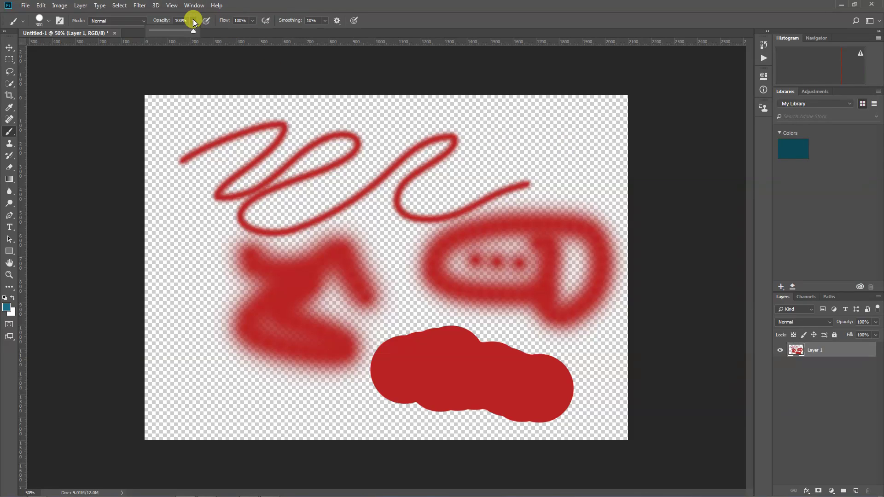
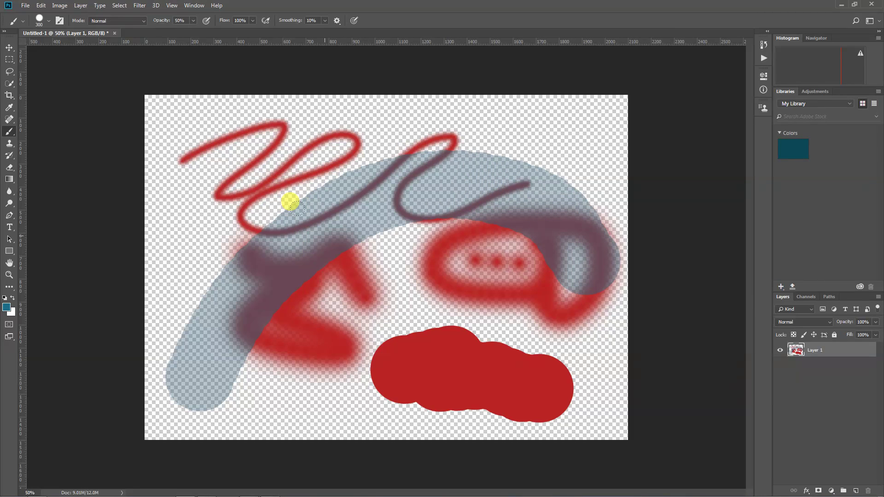
# - Examine at 200% how the canvas pattern shows through the translucent arc compared with the solid red patch
pyautogui.hotkey('ctrl', '+')
pyautogui.hotkey('ctrl', '+')
pyautogui.hotkey('ctrl', '+')
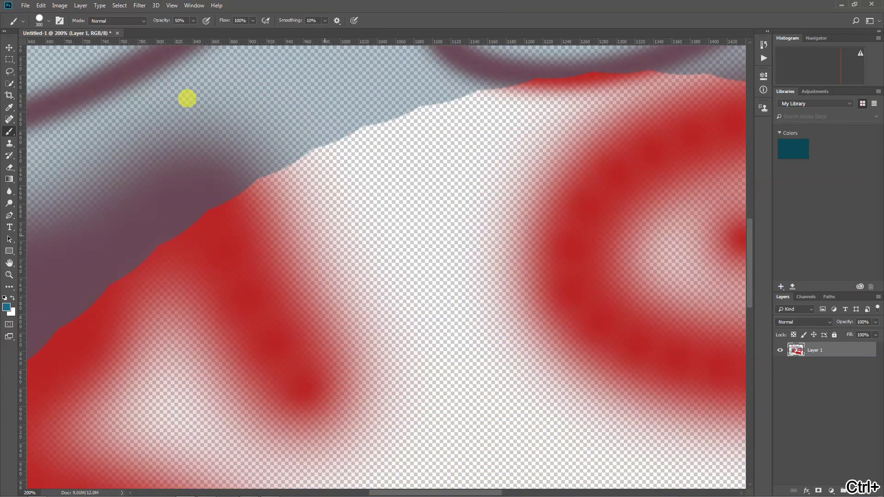
pyautogui.moveTo(326, 270); pyautogui.dragTo(486, 332)
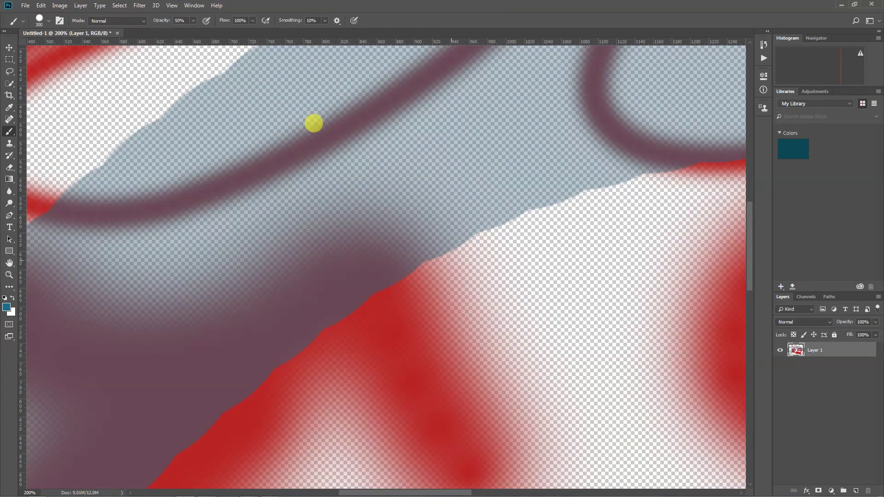
pyautogui.press('v')
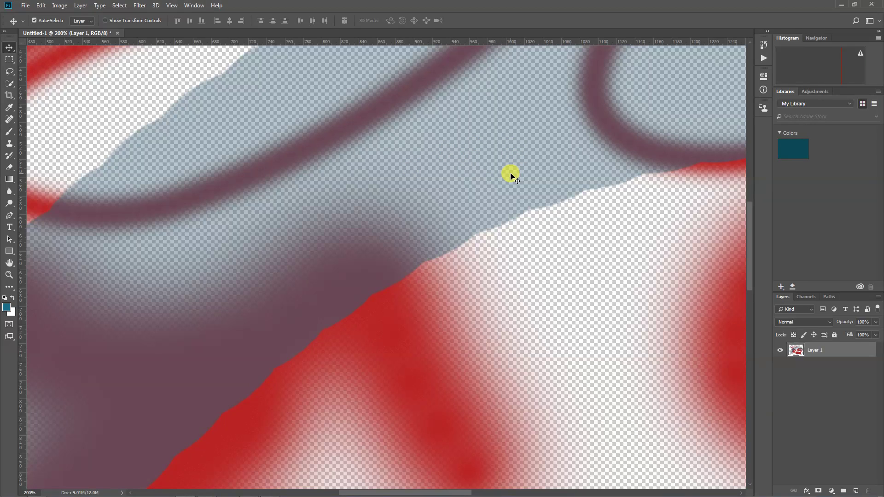
pyautogui.scroll(-10, 519, 196)
pyautogui.hscroll(8, 519, 196)
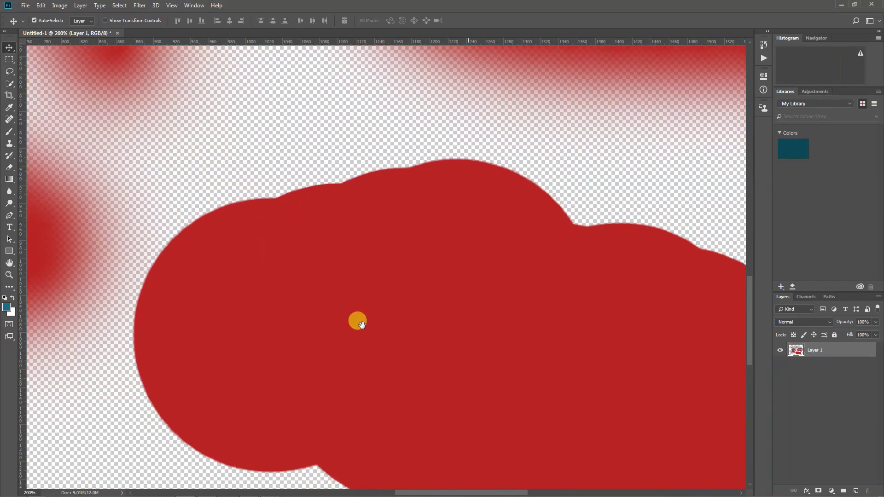
pyautogui.moveTo(362, 325); pyautogui.dragTo(363, 323)
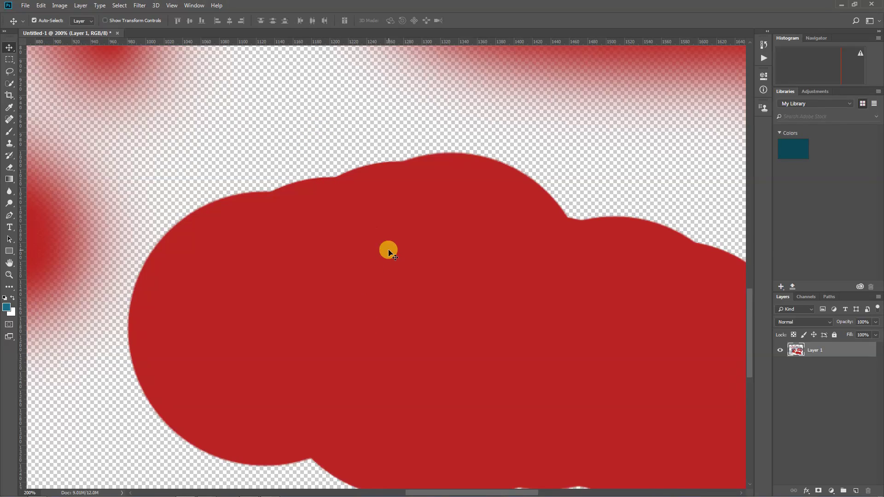
pyautogui.moveTo(338, 279); pyautogui.dragTo(437, 359)
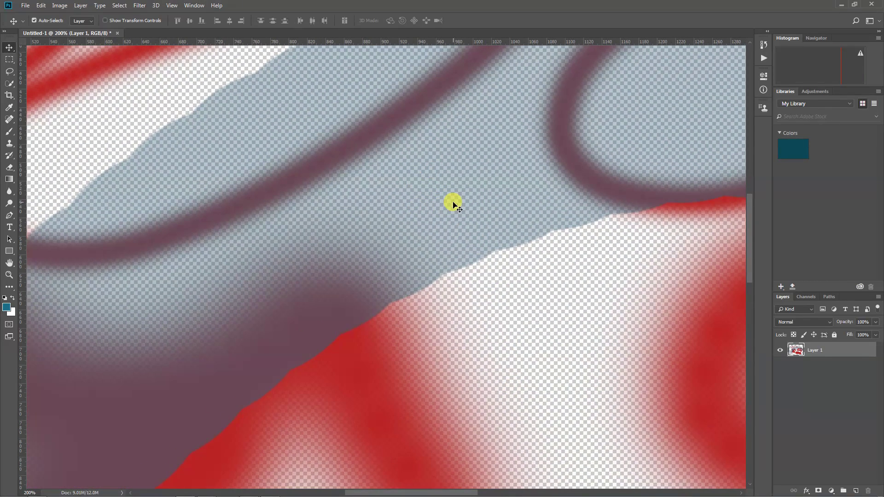
# - Paint several overlapping 50% opacity dabs on the translucent arc and inspect how the color builds up
pyautogui.press('b')
pyautogui.click(371, 157)
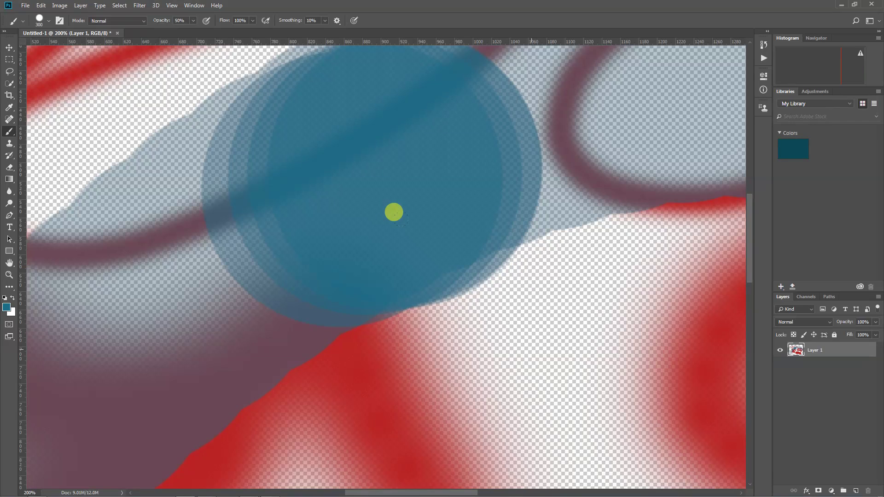
pyautogui.press('v')
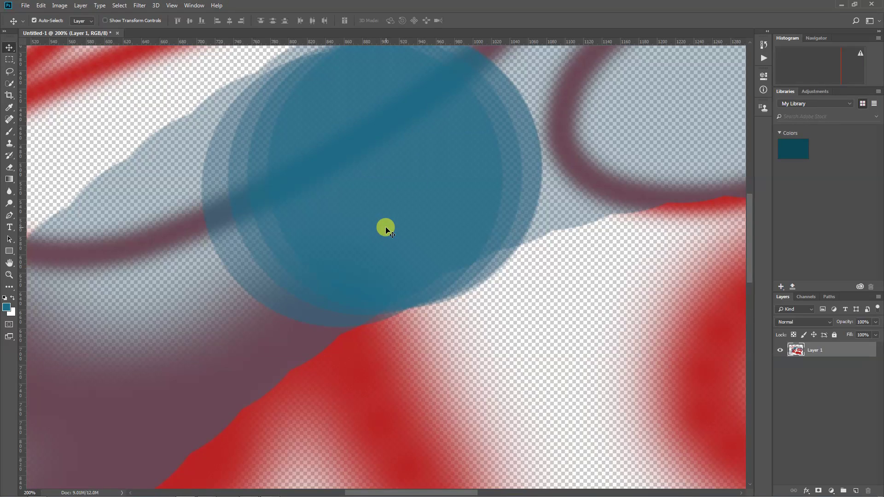
pyautogui.moveTo(148, 257); pyautogui.dragTo(365, 223)
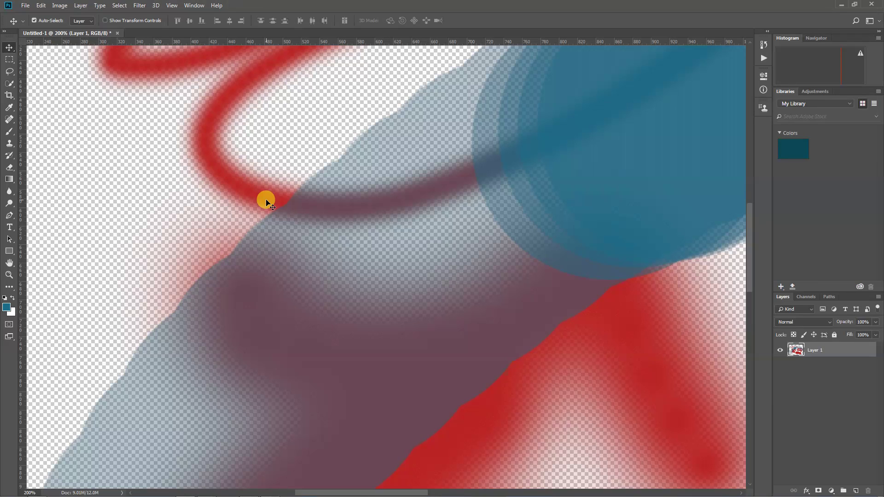
pyautogui.hotkey('ctrl', '-')
pyautogui.hotkey('ctrl', '-')
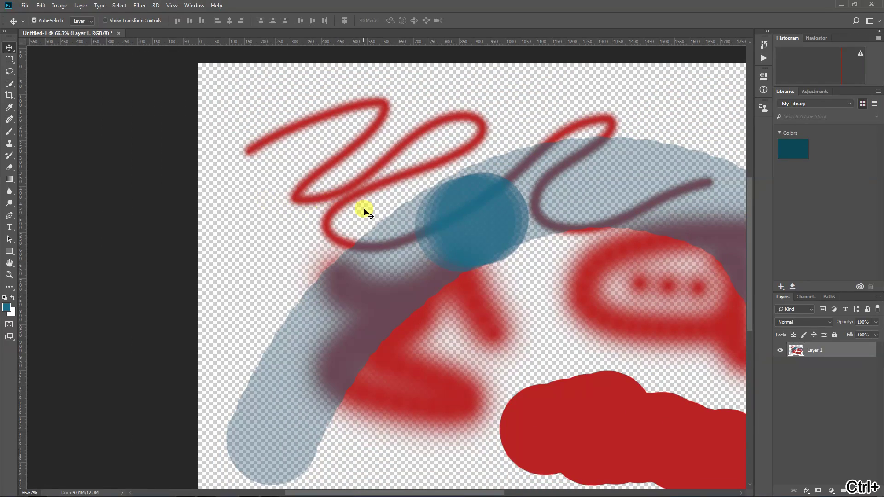
pyautogui.moveTo(366, 207)
pyautogui.mouseDown()
pyautogui.moveTo(231, 178)
pyautogui.moveTo(188, 138)
pyautogui.mouseUp()
# - Lower the brush hardness to a soft edge and paint translucent strokes across the middle and over the upper left of the canvas
pyautogui.press('b')
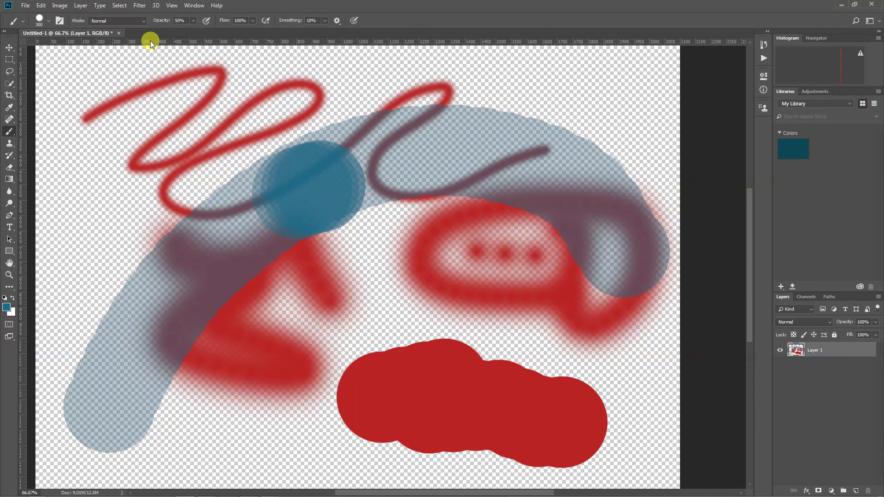
pyautogui.click(42, 19)
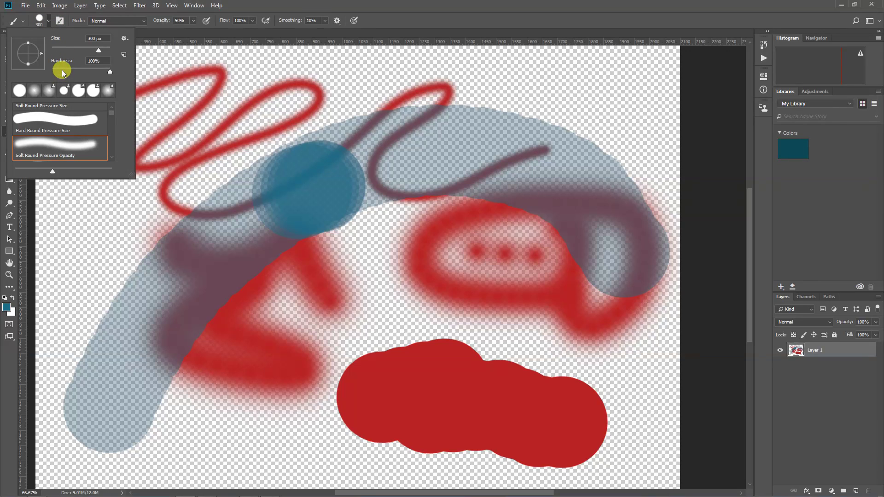
pyautogui.moveTo(59, 68); pyautogui.dragTo(46, 69)
pyautogui.moveTo(282, 322)
pyautogui.mouseDown()
pyautogui.moveTo(310, 273)
pyautogui.moveTo(435, 210)
pyautogui.moveTo(560, 291)
pyautogui.moveTo(90, 106)
pyautogui.moveTo(81, 79)
pyautogui.moveTo(63, 79)
pyautogui.moveTo(198, 193)
pyautogui.mouseUp()
pyautogui.moveTo(60, 75); pyautogui.dragTo(184, 208)
pyautogui.moveTo(91, 77)
pyautogui.mouseDown()
pyautogui.moveTo(109, 53)
pyautogui.moveTo(136, 94)
pyautogui.moveTo(152, 169)
pyautogui.mouseUp()
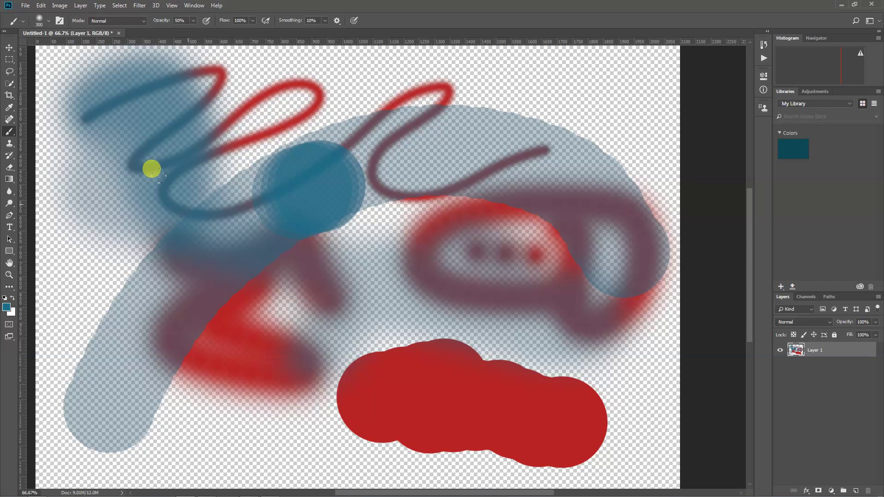
# - Examine the soft translucent strokes close up, checking how their faded edges blend with the red paint and transparent background
pyautogui.hotkey('ctrl', '+')
pyautogui.hotkey('ctrl', '+')
pyautogui.hotkey('ctrl', '+')
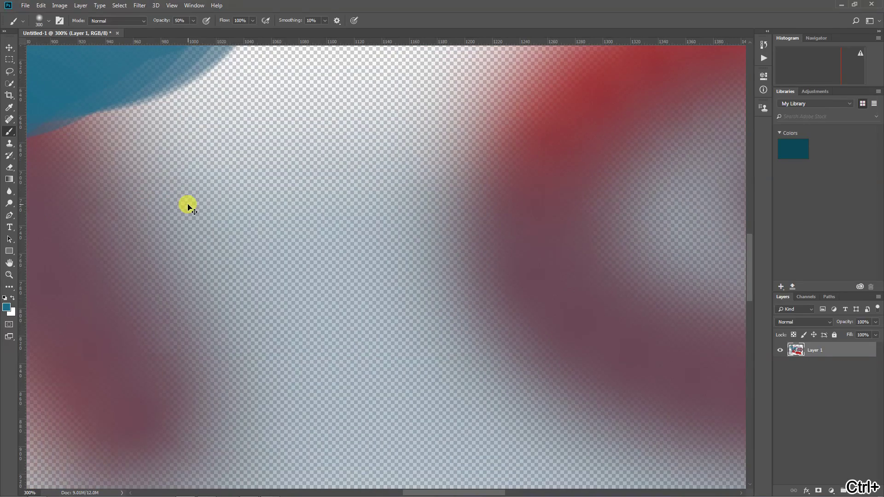
pyautogui.hotkey('ctrl', '-')
pyautogui.hotkey('ctrl', '-')
pyautogui.hotkey('ctrl', '-')
pyautogui.hotkey('ctrl', '-')
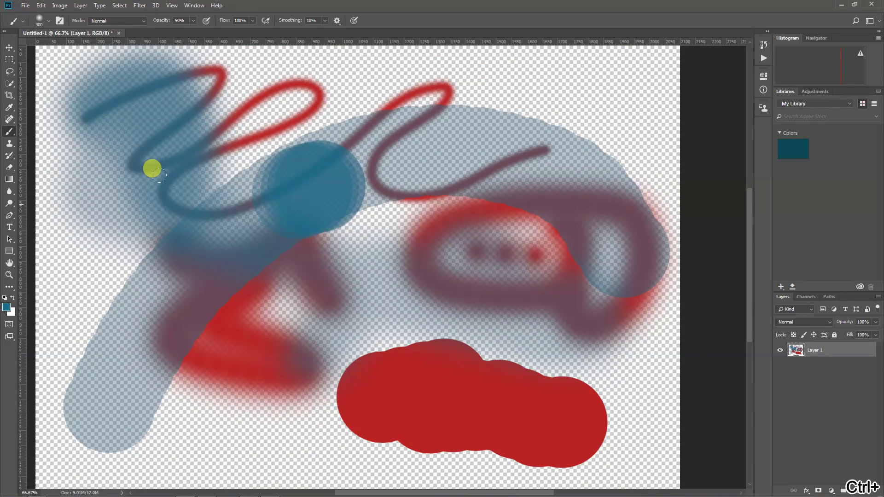
pyautogui.moveTo(181, 198); pyautogui.dragTo(211, 197)
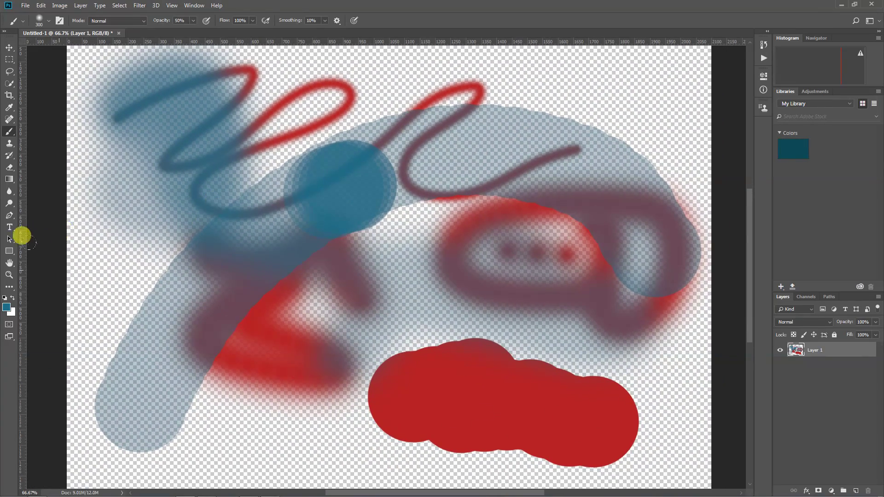
pyautogui.click(180, 229)
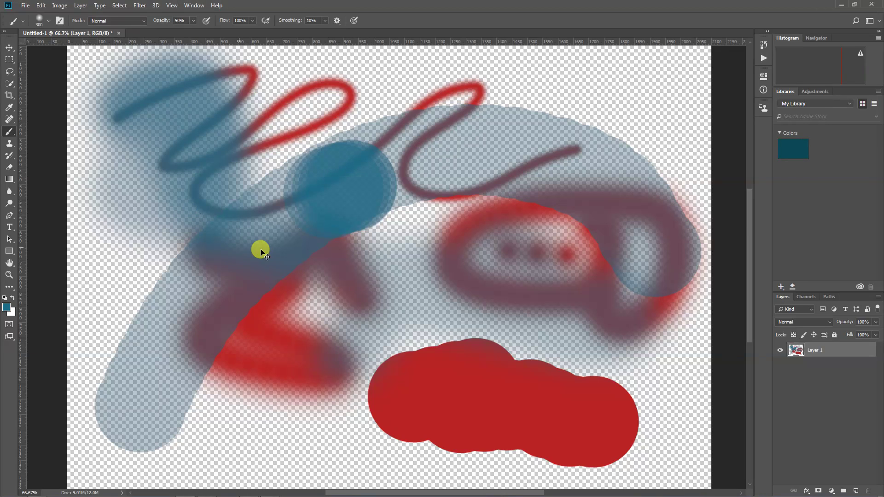
pyautogui.hotkey('ctrl', '+')
pyautogui.hotkey('ctrl', '+')
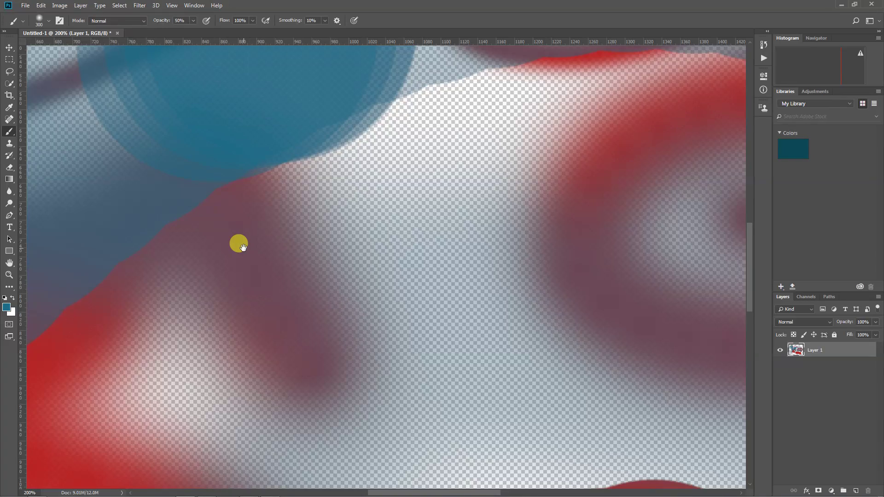
pyautogui.moveTo(187, 251); pyautogui.dragTo(261, 275)
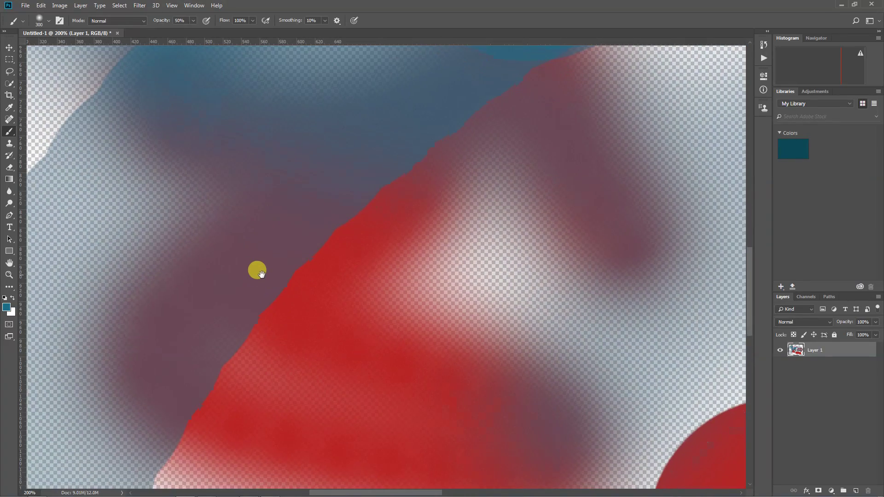
pyautogui.hotkey('ctrl', '-')
pyautogui.hotkey('ctrl', '-')
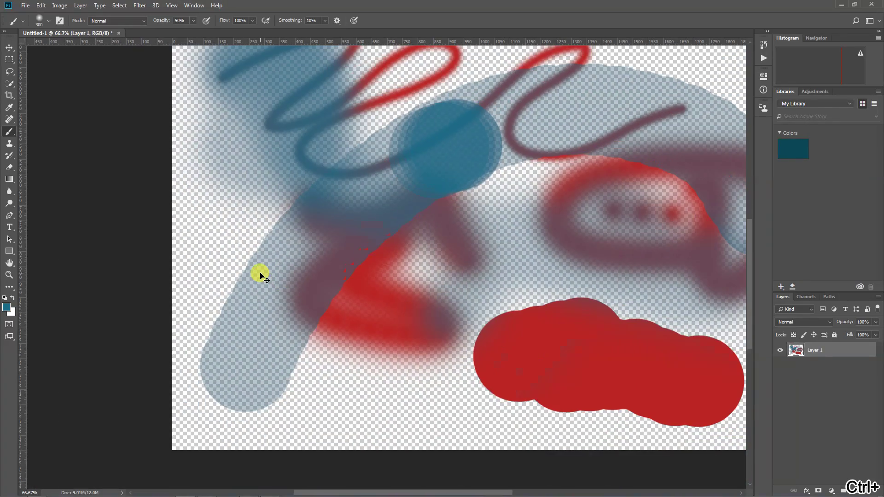
pyautogui.moveTo(336, 271); pyautogui.dragTo(227, 316)
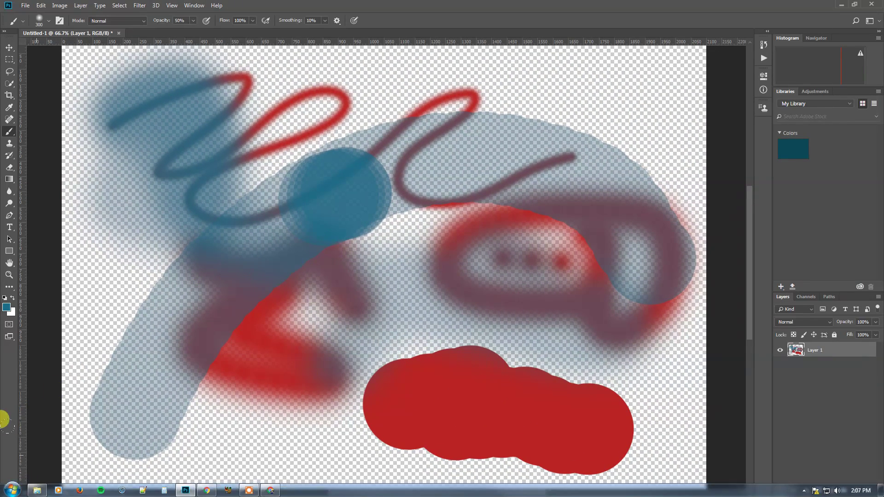
pyautogui.press('v')
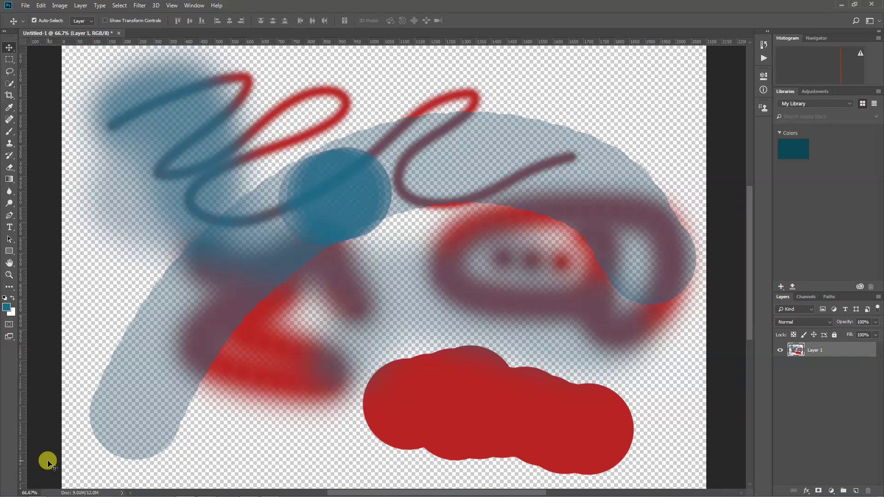
pyautogui.hotkey('ctrl', '+')
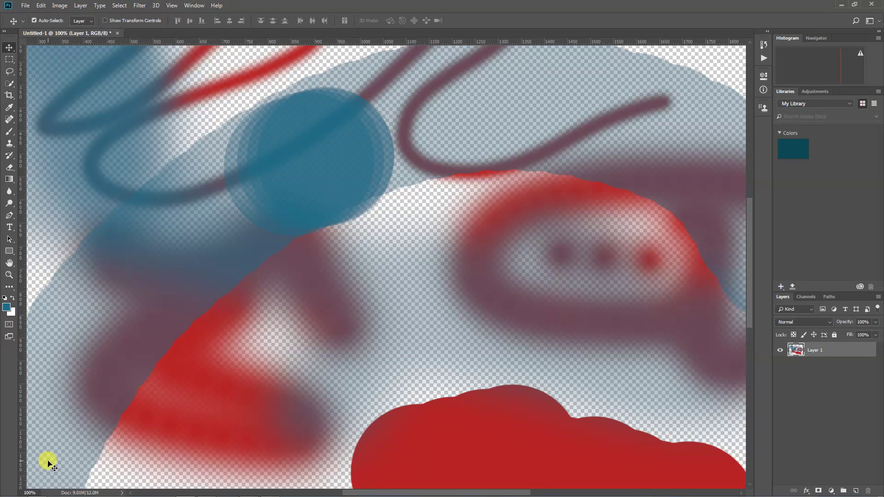
pyautogui.hotkey('ctrl', '-')
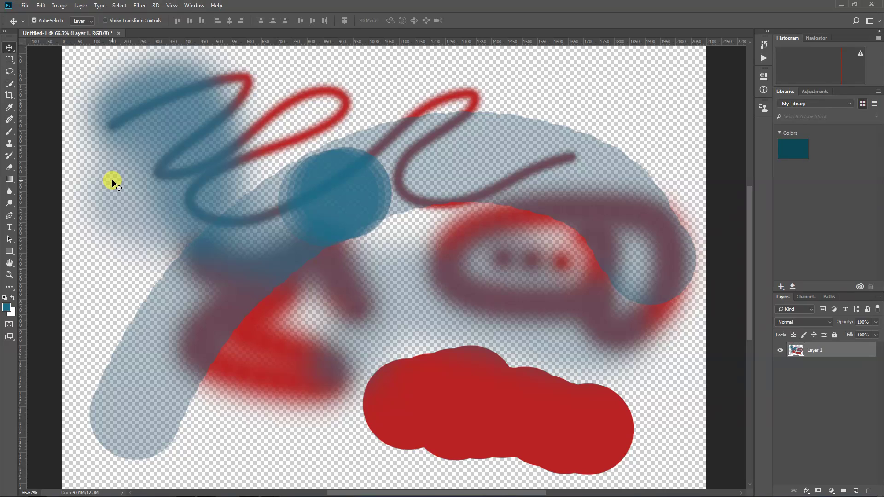
# - Try erasing a full-opacity stroke diagonally across the painting with the 500 px Eraser, and undo it
pyautogui.click(9, 168)
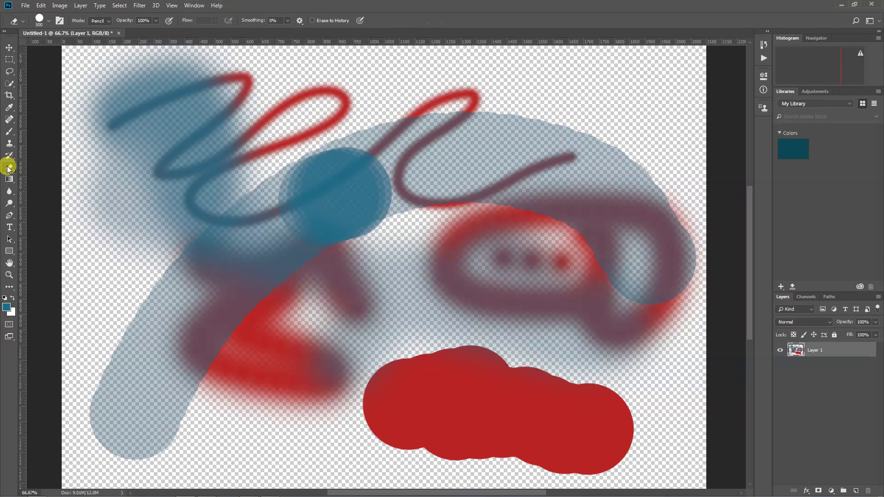
pyautogui.moveTo(78, 76)
pyautogui.mouseDown()
pyautogui.moveTo(144, 73)
pyautogui.moveTo(243, 138)
pyautogui.moveTo(272, 256)
pyautogui.moveTo(510, 258)
pyautogui.moveTo(586, 336)
pyautogui.mouseUp()
pyautogui.hotkey('ctrl', 'z')
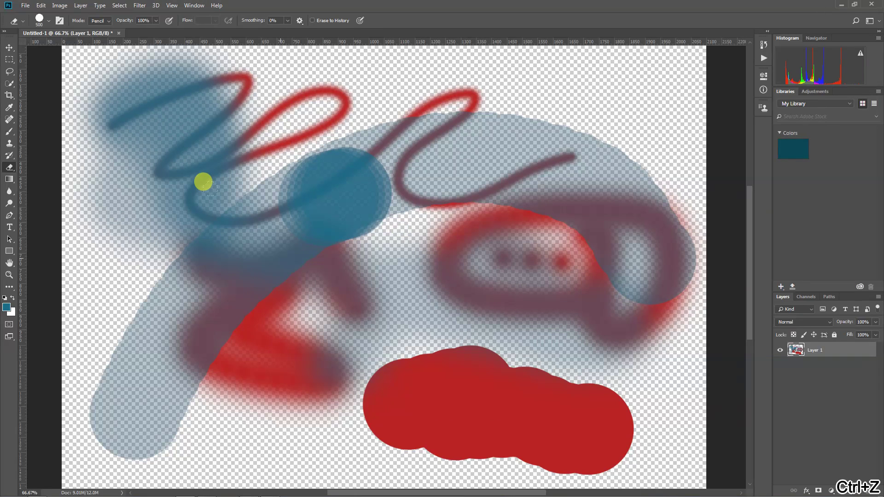
# - Reduce the eraser size to 175 px, try erasing a stroke across the translucent arc, and undo it
pyautogui.press('[')
pyautogui.press('[')
pyautogui.press('[')
pyautogui.press('[')
pyautogui.press('[')
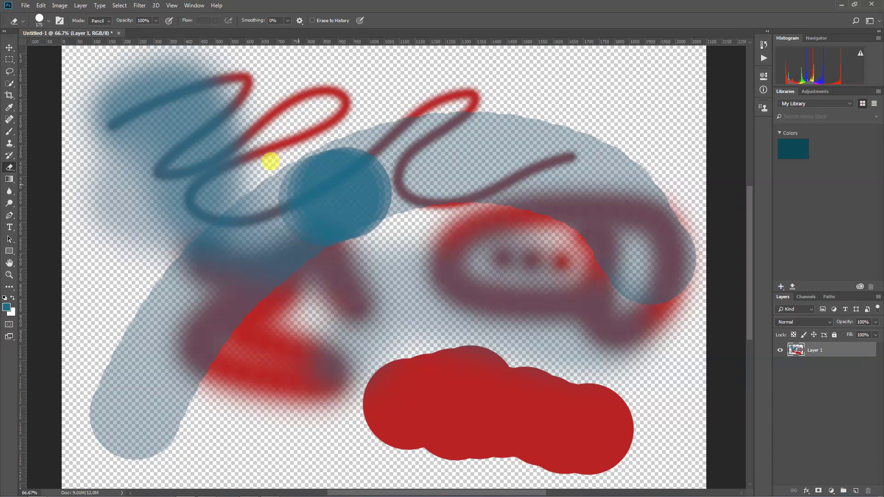
pyautogui.moveTo(239, 264); pyautogui.dragTo(470, 148)
pyautogui.hotkey('ctrl', 'z')
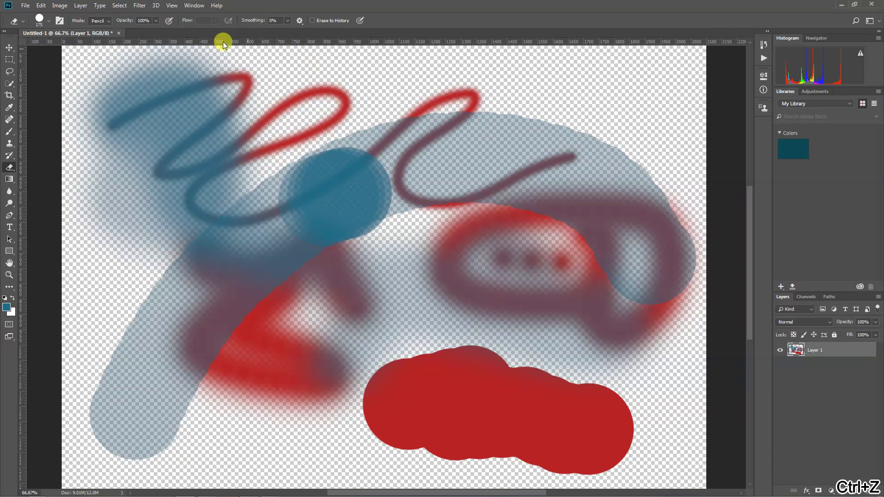
# - Lower the eraser opacity to 51%, try a wavy erasing stroke along the arc, and undo it
pyautogui.click(154, 22)
pyautogui.click(136, 30)
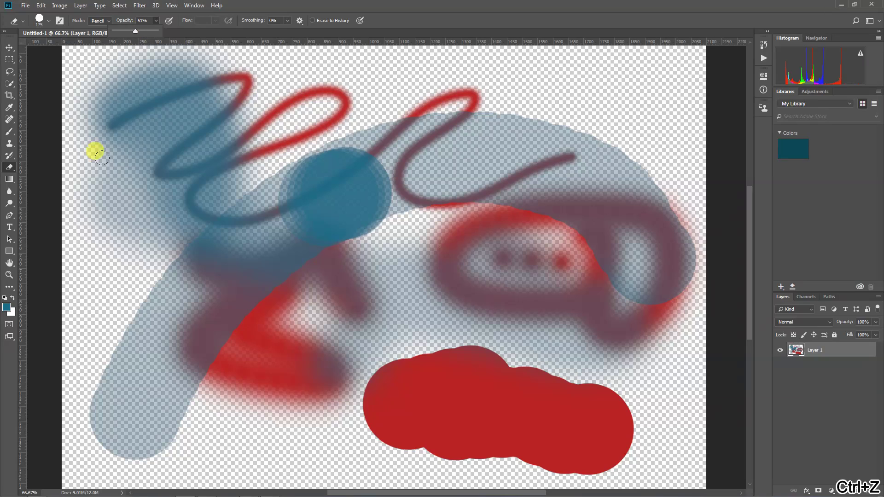
pyautogui.moveTo(154, 159)
pyautogui.mouseDown()
pyautogui.moveTo(296, 182)
pyautogui.moveTo(658, 180)
pyautogui.mouseUp()
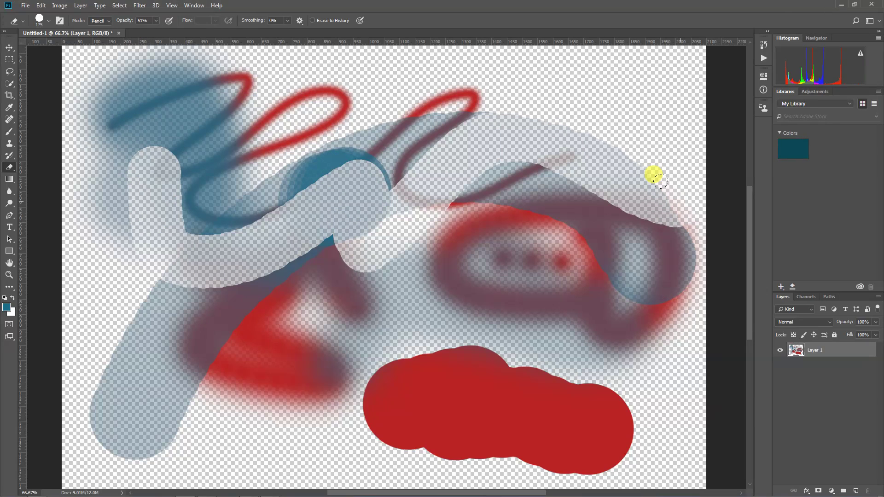
pyautogui.hotkey('ctrl', 'z')
# - Set the eraser hardness to 0% and its size to 500 px, testing it with an undone stroke over the arc
pyautogui.click(48, 21)
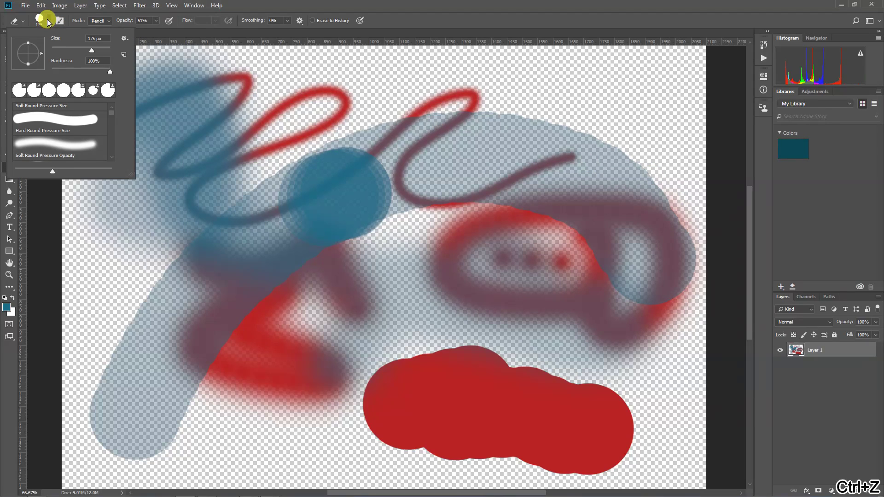
pyautogui.moveTo(111, 72); pyautogui.dragTo(18, 70)
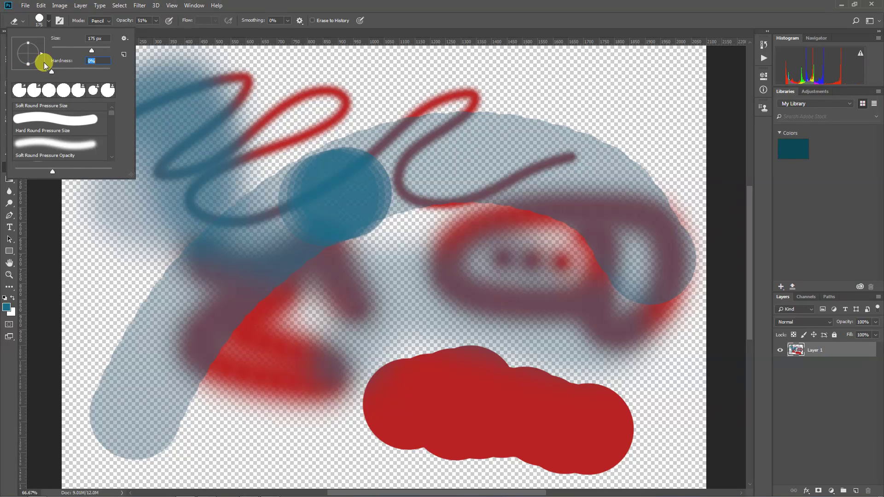
pyautogui.press('Return')
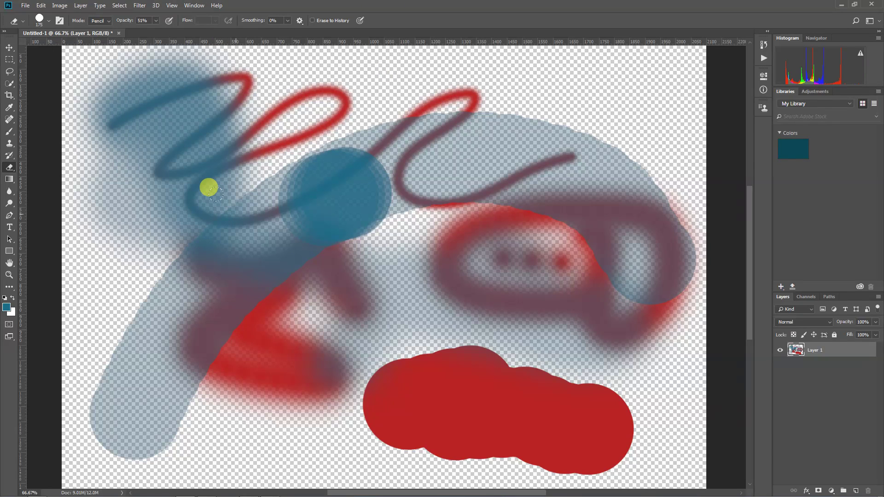
pyautogui.press(']')
pyautogui.press(']')
pyautogui.press(']')
pyautogui.press(']')
pyautogui.press(']')
pyautogui.moveTo(111, 255)
pyautogui.mouseDown()
pyautogui.moveTo(147, 206)
pyautogui.moveTo(270, 136)
pyautogui.moveTo(343, 136)
pyautogui.mouseUp()
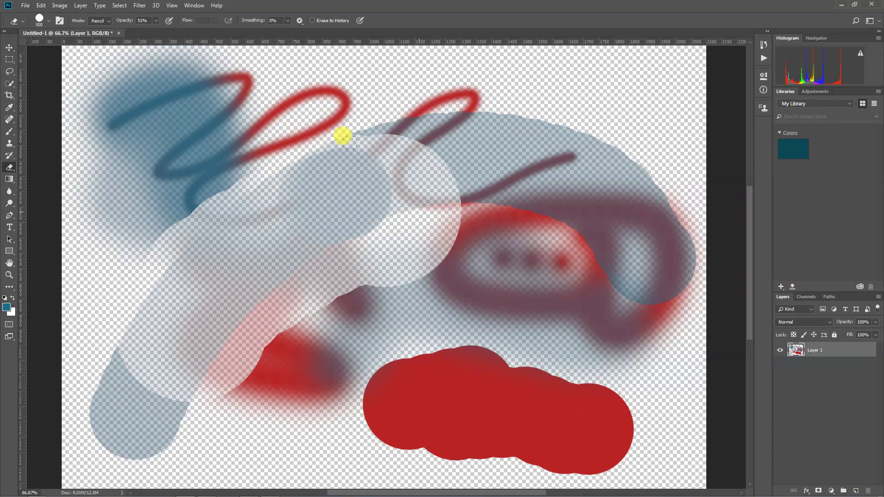
pyautogui.hotkey('ctrl', 'z')
# - Lower the eraser opacity to 9% and erase a trial stroke over the blue circle and the arc
pyautogui.click(46, 21)
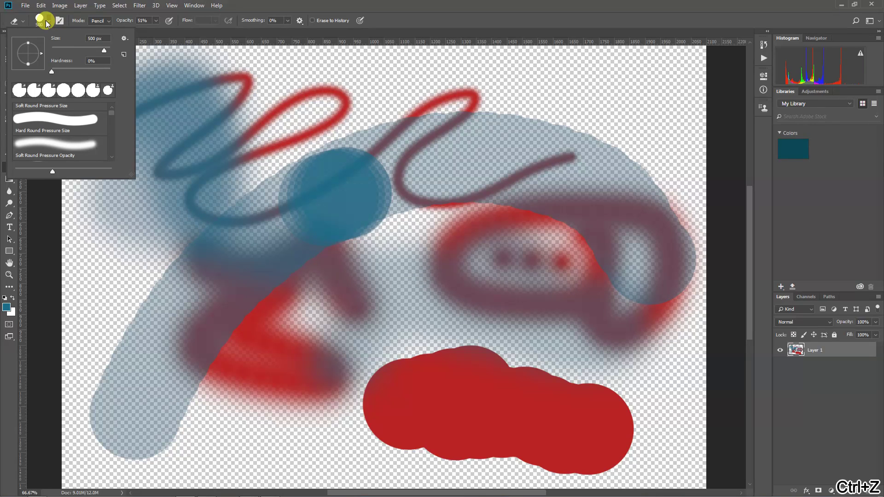
pyautogui.click(154, 20)
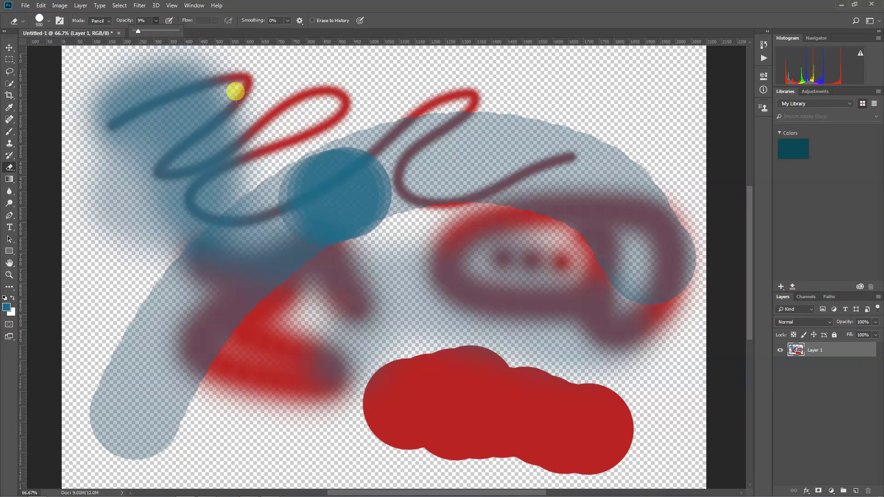
pyautogui.press('v')
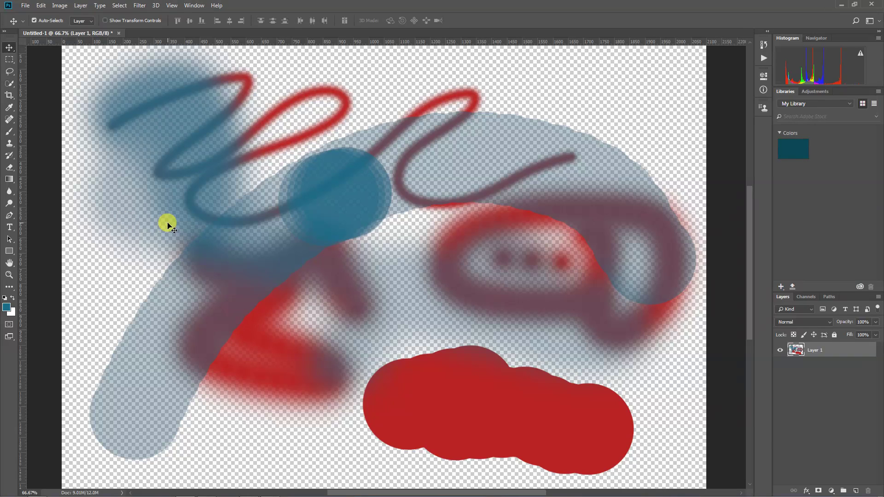
pyautogui.press('e')
pyautogui.moveTo(175, 258)
pyautogui.mouseDown()
pyautogui.moveTo(237, 124)
pyautogui.moveTo(318, 162)
pyautogui.mouseUp()
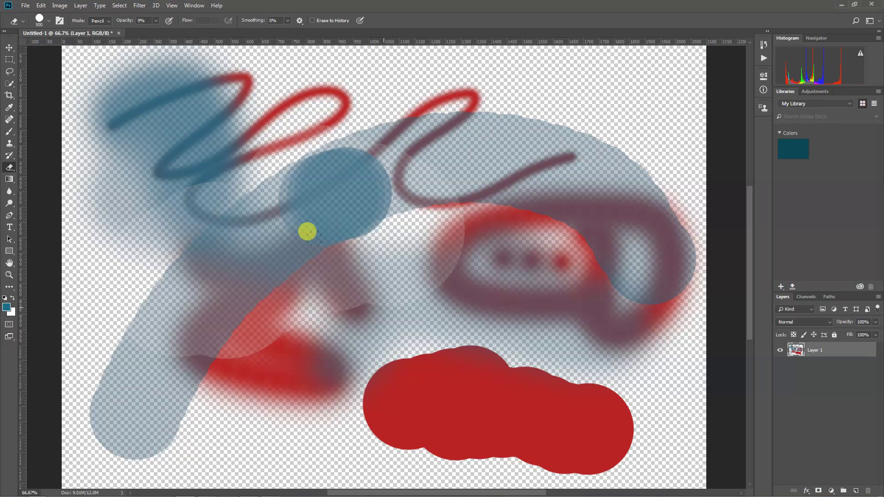
# - Undo the last erasing, change the eraser mode to Brush, and erase soft 9% opacity strokes across the painting
pyautogui.click(106, 21)
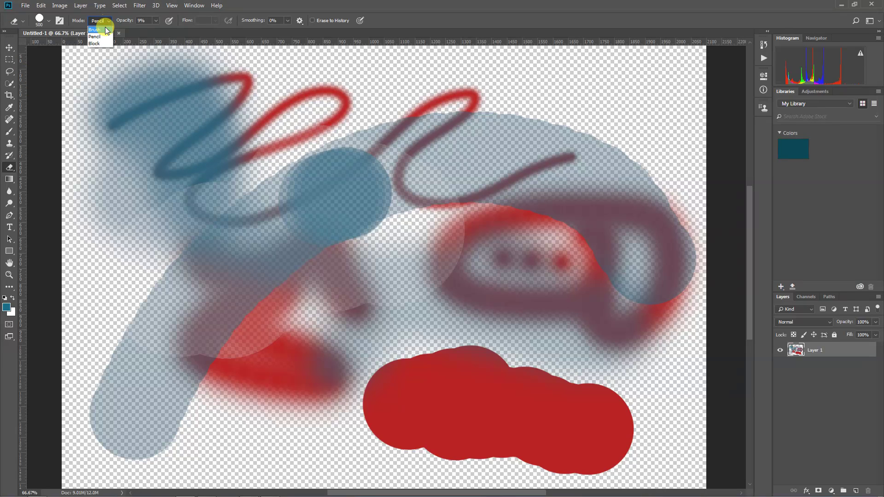
pyautogui.click(105, 30)
pyautogui.hotkey('ctrl', 'z')
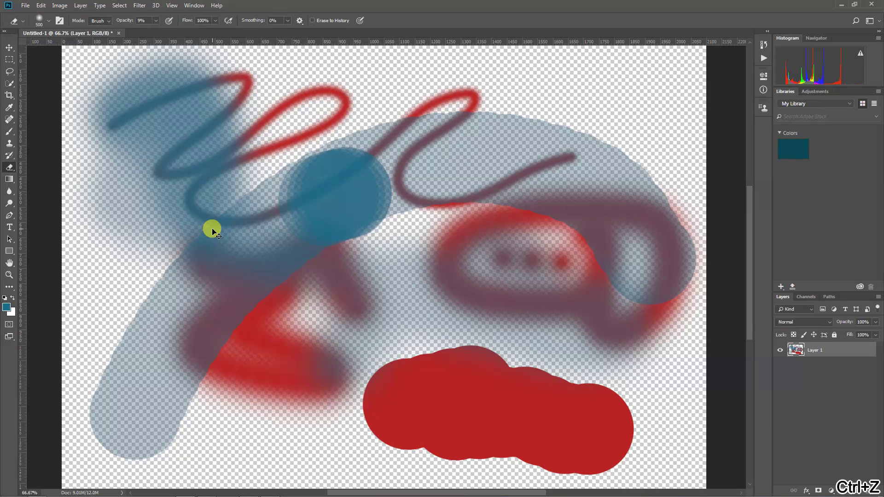
pyautogui.moveTo(237, 102)
pyautogui.mouseDown()
pyautogui.moveTo(274, 128)
pyautogui.moveTo(343, 134)
pyautogui.moveTo(334, 117)
pyautogui.moveTo(269, 114)
pyautogui.moveTo(420, 102)
pyautogui.moveTo(579, 159)
pyautogui.moveTo(591, 213)
pyautogui.moveTo(518, 218)
pyautogui.moveTo(283, 96)
pyautogui.moveTo(258, 173)
pyautogui.mouseUp()
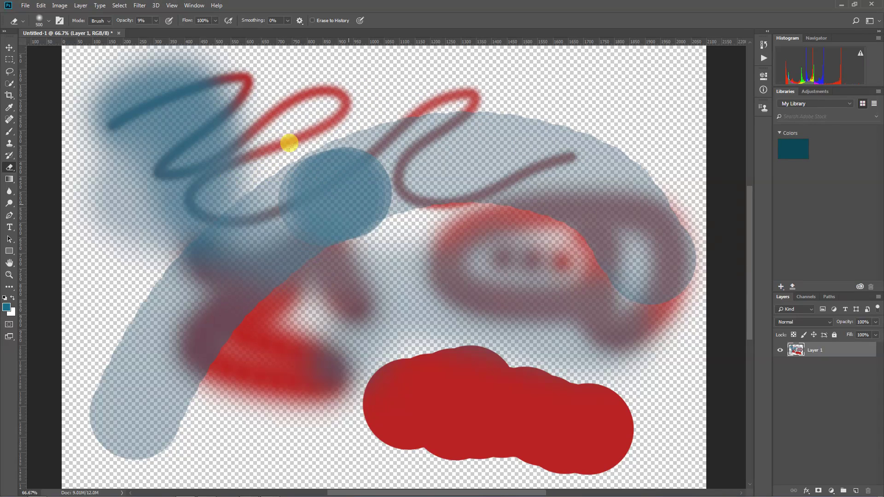
pyautogui.moveTo(289, 143)
pyautogui.mouseDown()
pyautogui.moveTo(396, 254)
pyautogui.moveTo(439, 374)
pyautogui.moveTo(333, 341)
pyautogui.moveTo(344, 334)
pyautogui.moveTo(292, 177)
pyautogui.moveTo(110, 188)
pyautogui.moveTo(96, 94)
pyautogui.moveTo(126, 40)
pyautogui.mouseUp()
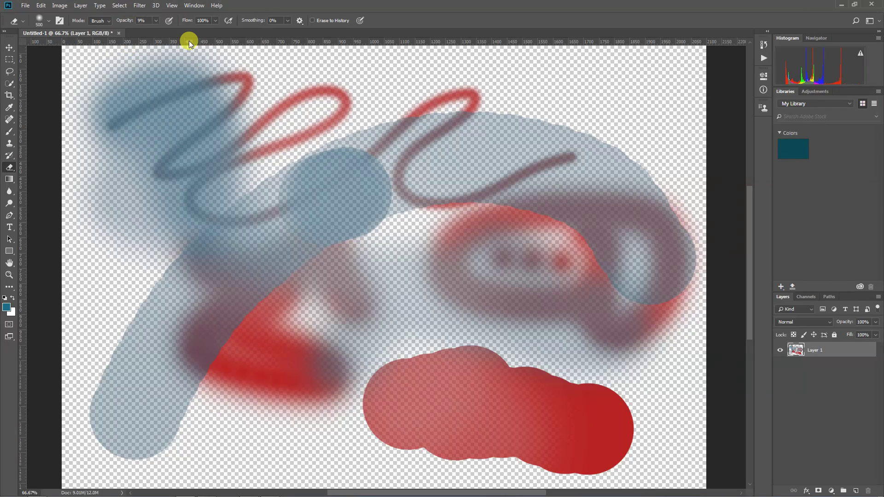
# - Raise the eraser opacity to 43% and softly erase over the upper-left scribble and down to the red strokes
pyautogui.click(154, 20)
pyautogui.moveTo(154, 31); pyautogui.dragTo(170, 31)
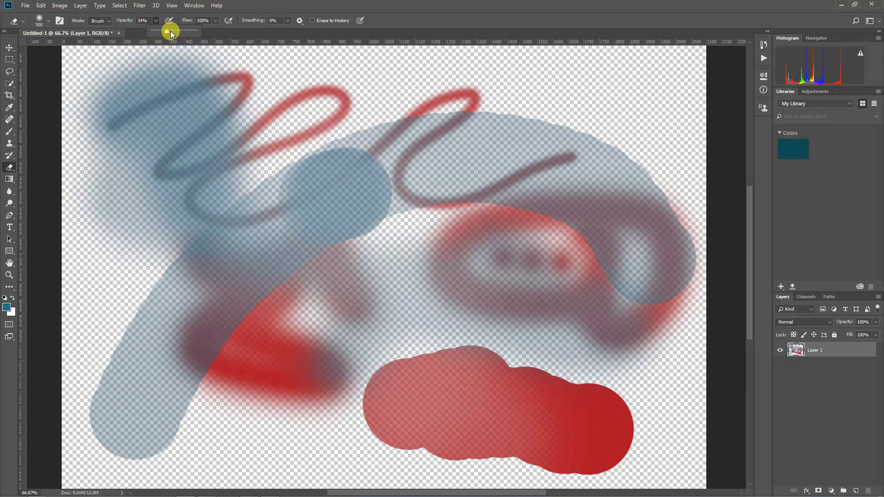
pyautogui.moveTo(97, 49)
pyautogui.mouseDown()
pyautogui.moveTo(155, 45)
pyautogui.moveTo(111, 60)
pyautogui.moveTo(200, 215)
pyautogui.moveTo(181, 314)
pyautogui.moveTo(155, 355)
pyautogui.moveTo(331, 292)
pyautogui.mouseUp()
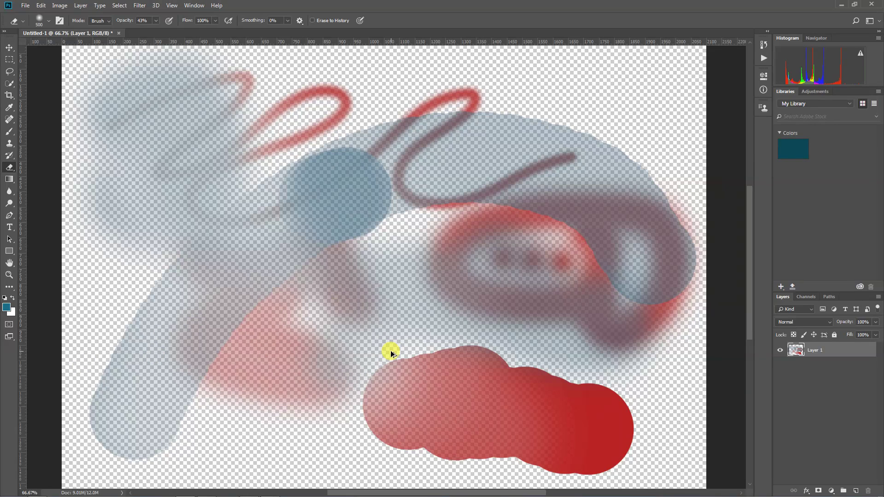
# - Step back through the history past the erasing and the soft blue strokes
pyautogui.hotkey('ctrl', 'alt', 'z')
pyautogui.hotkey('ctrl', 'alt', 'z')
pyautogui.hotkey('ctrl', 'alt', 'z')
pyautogui.hotkey('ctrl', 'alt', 'z')
pyautogui.hotkey('ctrl', 'alt', 'z')
pyautogui.hotkey('ctrl', 'alt', 'z')
pyautogui.hotkey('ctrl', 'alt', 'z')
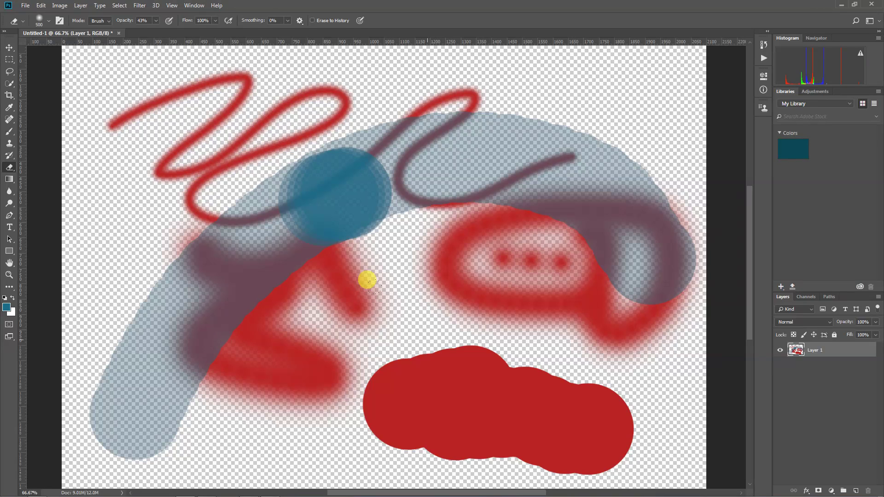
# - Step forward through the history to restore the soft blue strokes over the middle and upper left of the canvas
pyautogui.click(41, 5)
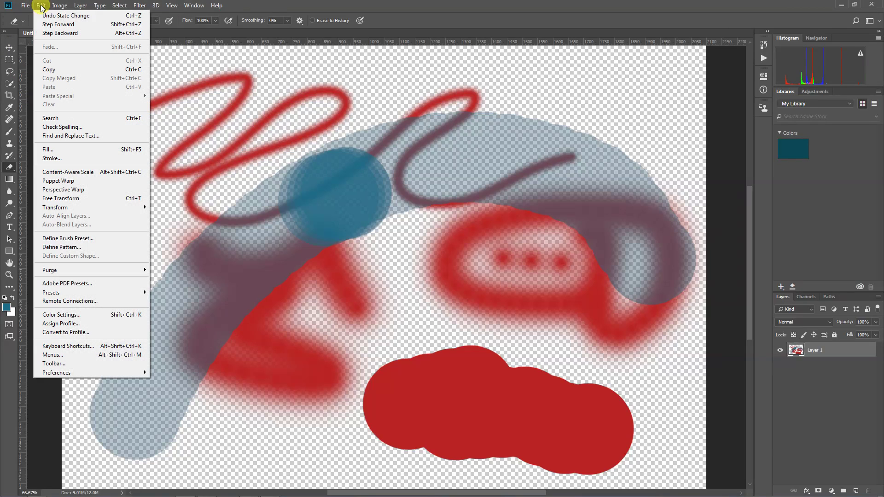
pyautogui.click(45, 32)
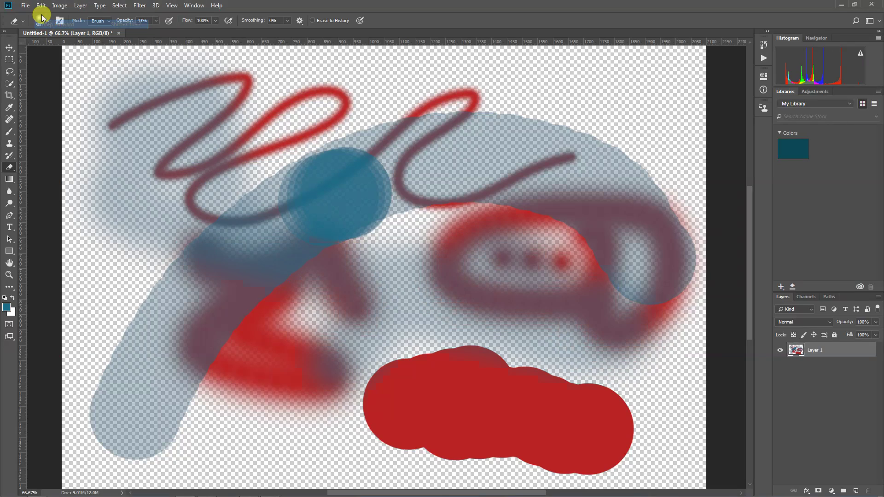
pyautogui.click(41, 5)
pyautogui.click(45, 21)
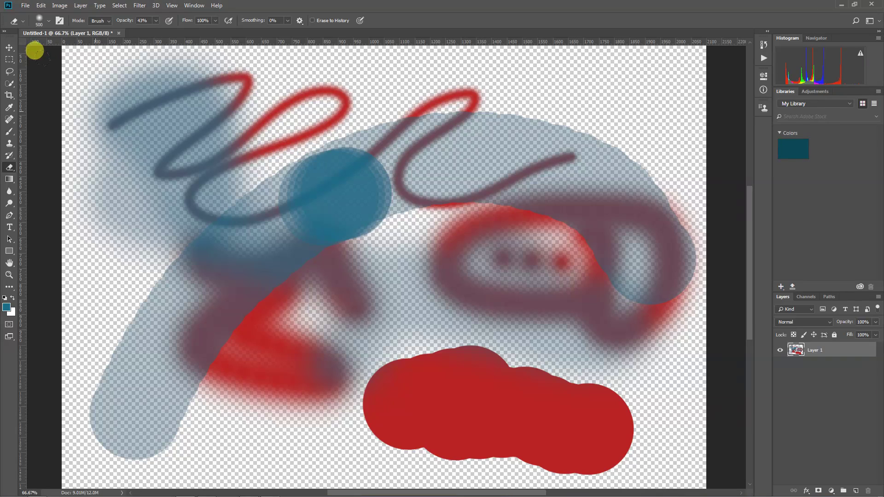
# - Activate the Move tool and look through the list of available workspaces
pyautogui.click(9, 48)
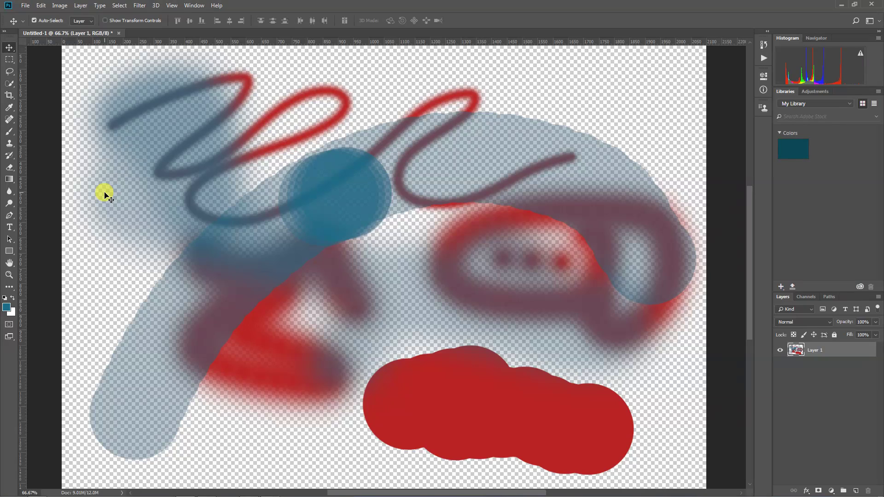
pyautogui.click(193, 5)
pyautogui.moveTo(198, 28)
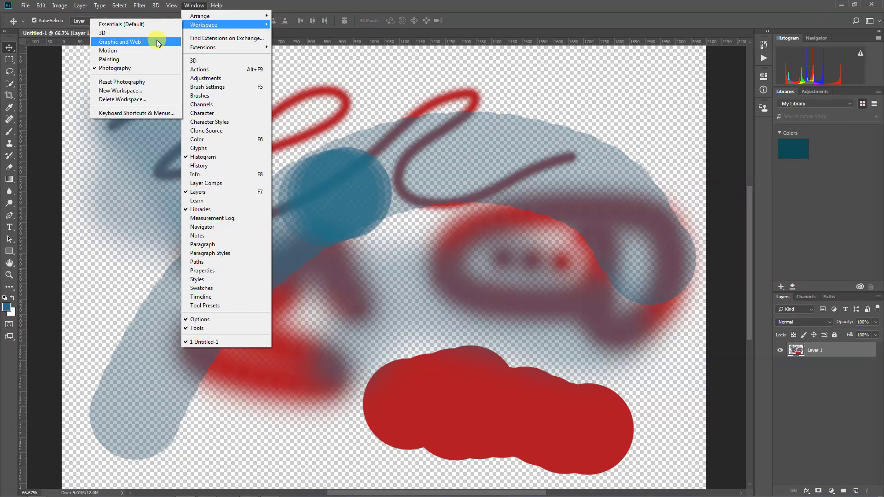
pyautogui.click(86, 157)
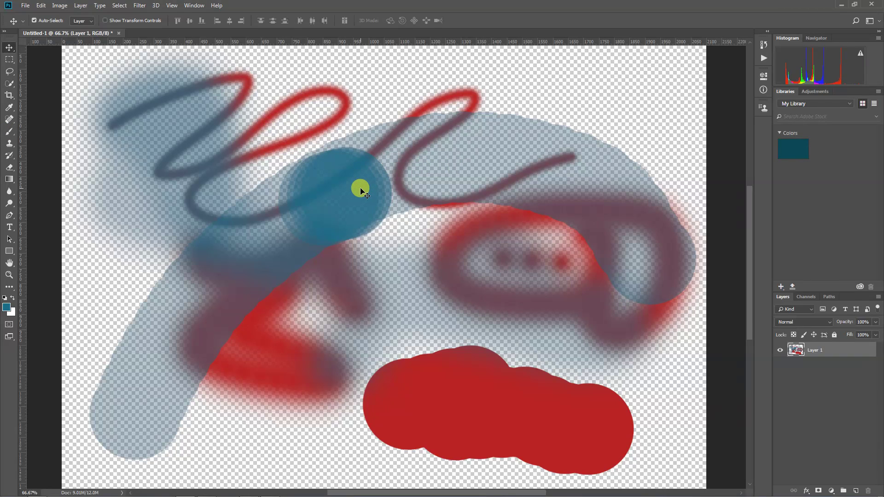
# - Try moving the painted layer down and to the right on the canvas, and undo the move
pyautogui.moveTo(361, 190); pyautogui.dragTo(440, 280)
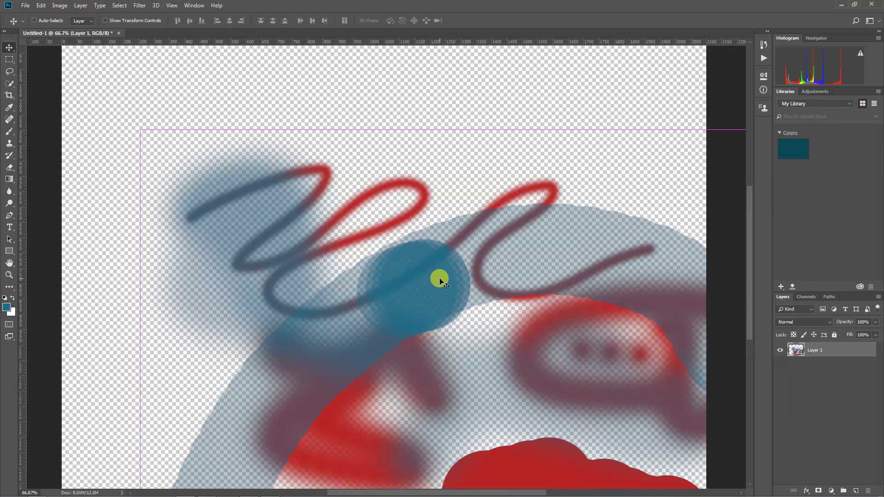
pyautogui.hotkey('ctrl', 'z')
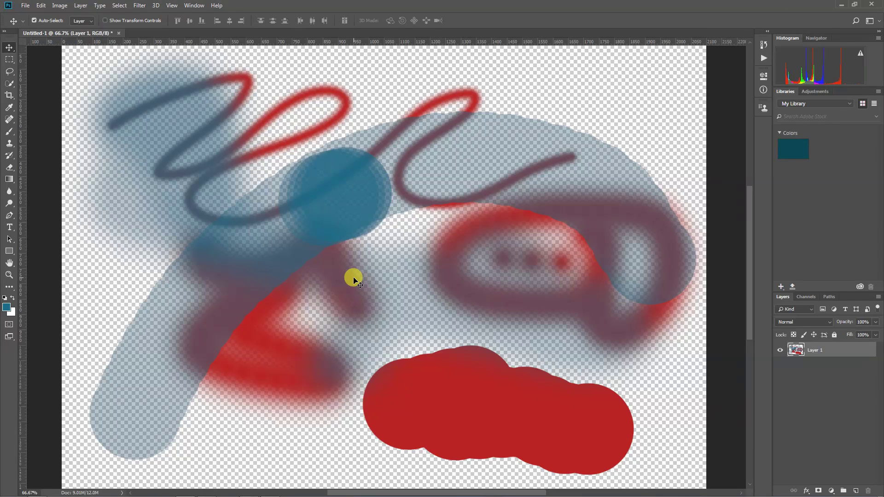
# - Select the solid red shape with a rectangular marquee and move the selected pixels slightly down and to the right
pyautogui.click(8, 60)
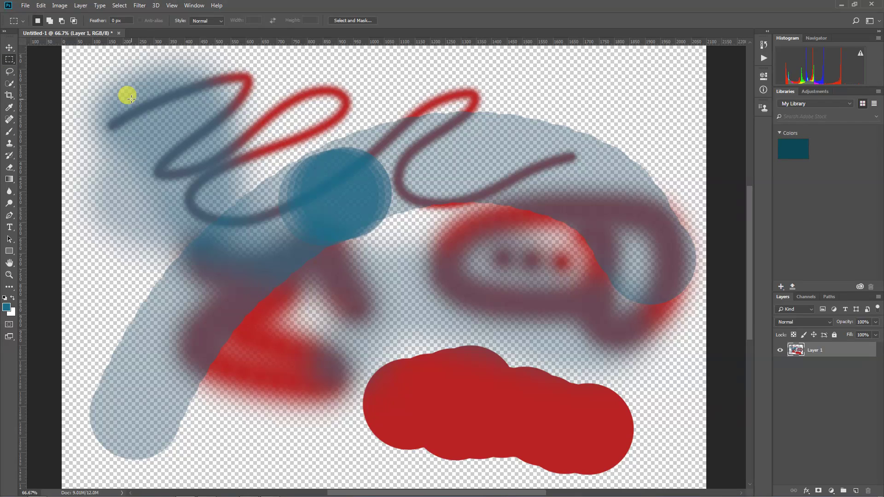
pyautogui.moveTo(333, 341); pyautogui.dragTo(680, 484)
pyautogui.click(680, 485)
pyautogui.moveTo(443, 397)
pyautogui.mouseDown()
pyautogui.moveTo(455, 371)
pyautogui.moveTo(452, 392)
pyautogui.moveTo(466, 390)
pyautogui.moveTo(434, 386)
pyautogui.moveTo(443, 394)
pyautogui.mouseUp()
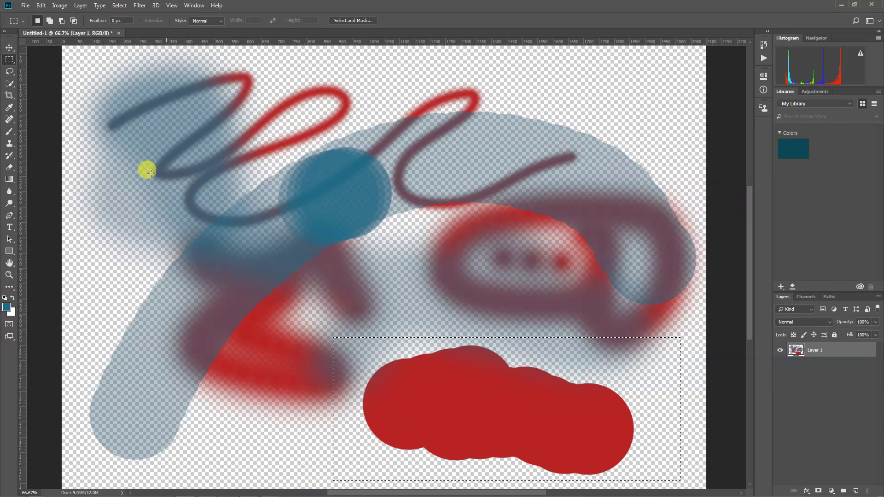
pyautogui.click(8, 48)
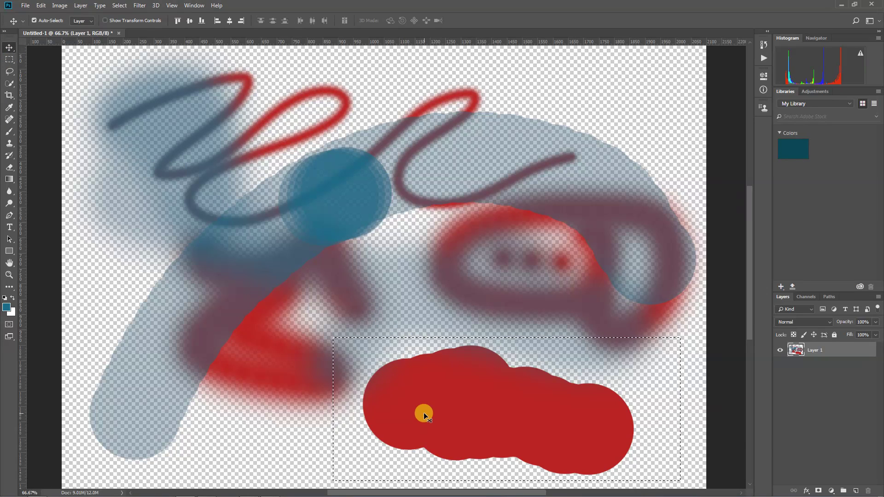
pyautogui.moveTo(423, 413); pyautogui.dragTo(441, 426)
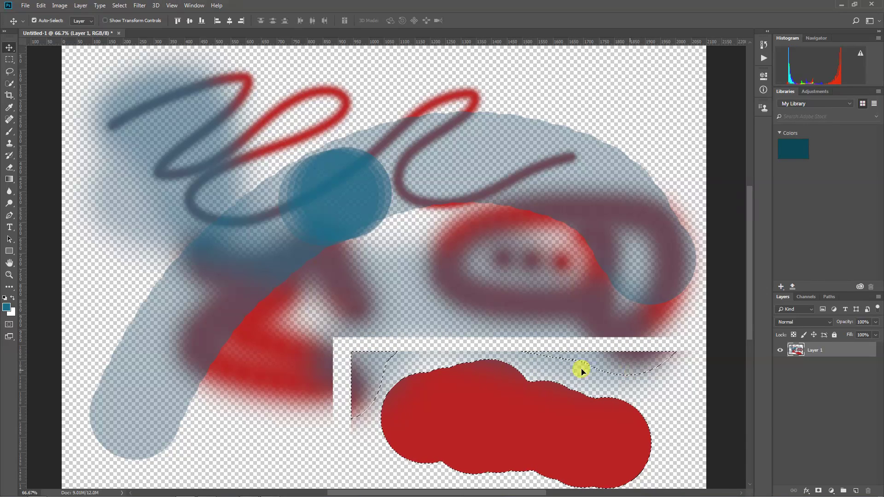
# - Examine the moved red shape and its selection outline up close along the edges
pyautogui.hotkey('ctrl', '+')
pyautogui.hotkey('ctrl', '+')
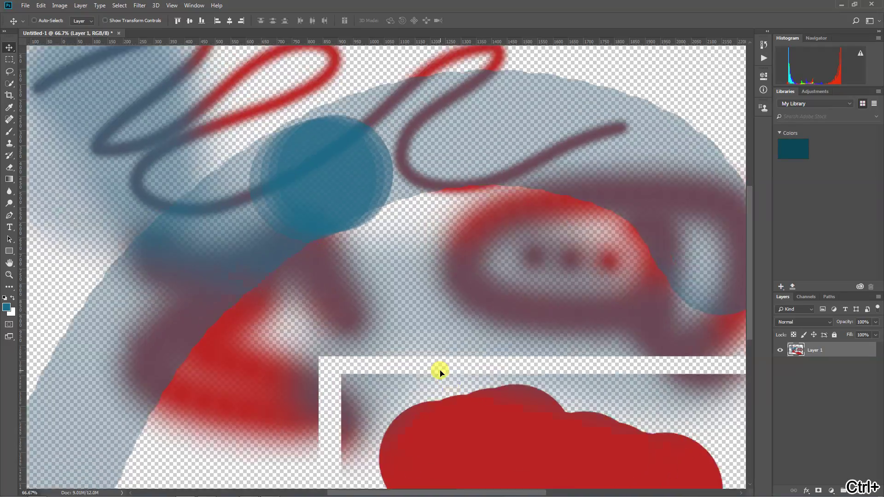
pyautogui.hotkey('ctrl', '+')
pyautogui.scroll(-10, 397, 346)
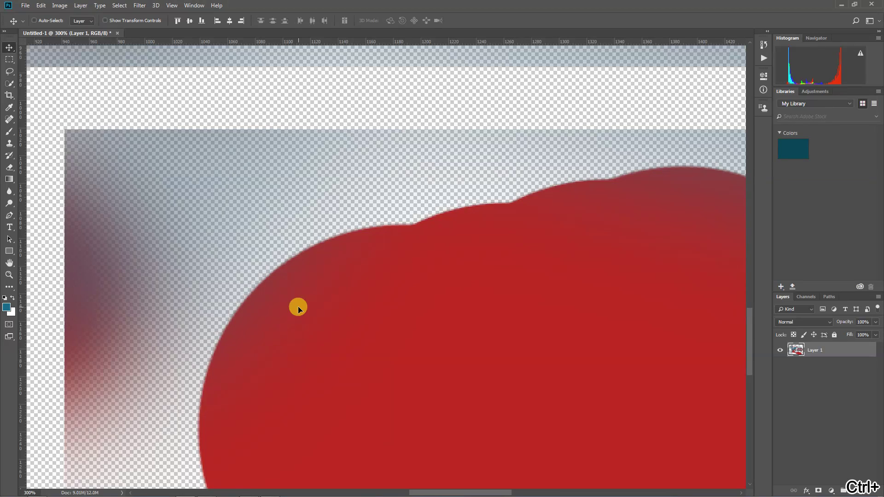
pyautogui.hotkey('ctrl', '-')
pyautogui.scroll(-10, 282, 202)
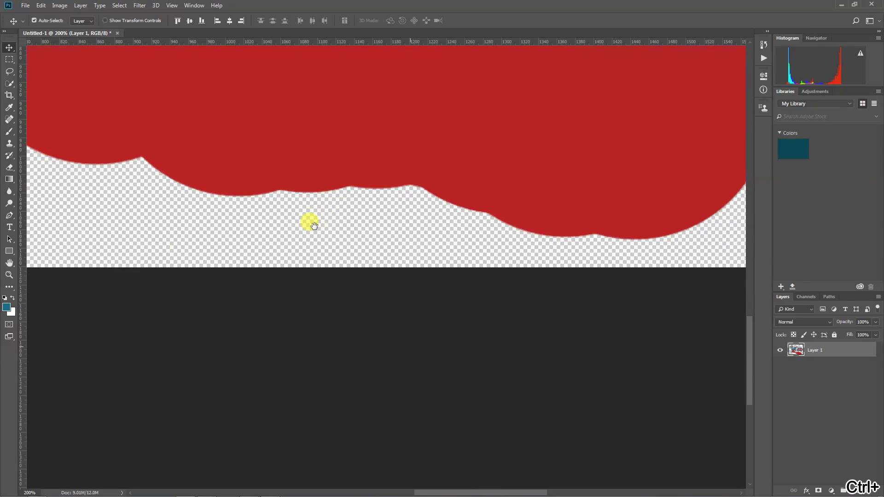
pyautogui.hscroll(8, 211, 148)
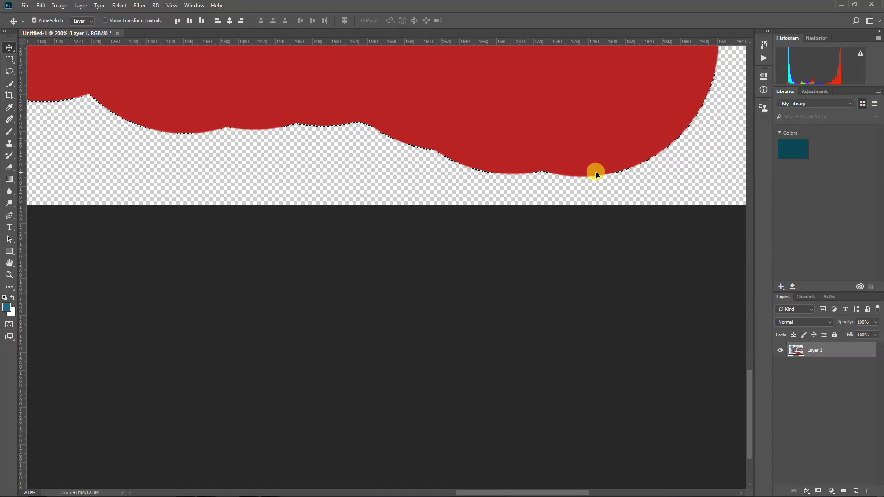
pyautogui.scroll(-4, 375, 164)
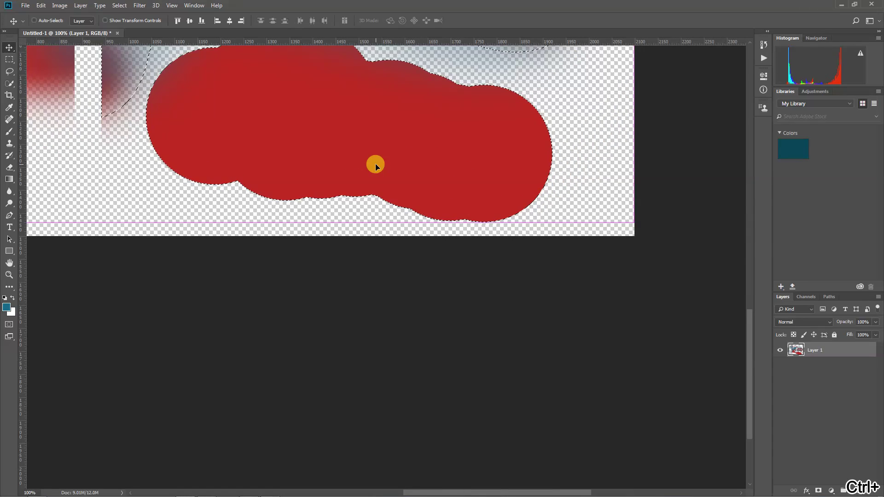
pyautogui.moveTo(321, 161); pyautogui.dragTo(424, 369)
pyautogui.moveTo(439, 329); pyautogui.dragTo(424, 324)
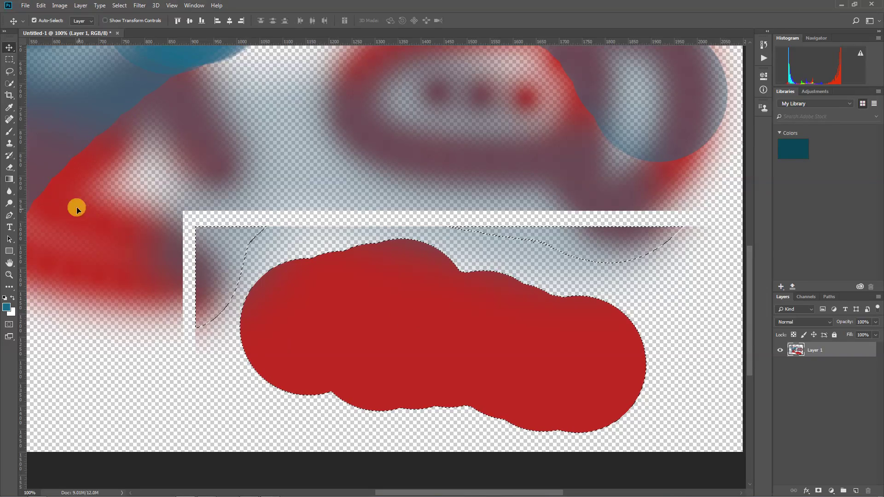
# - Set up the Brush with a bright green foreground colour, 100% opacity and a harder edge
pyautogui.click(9, 132)
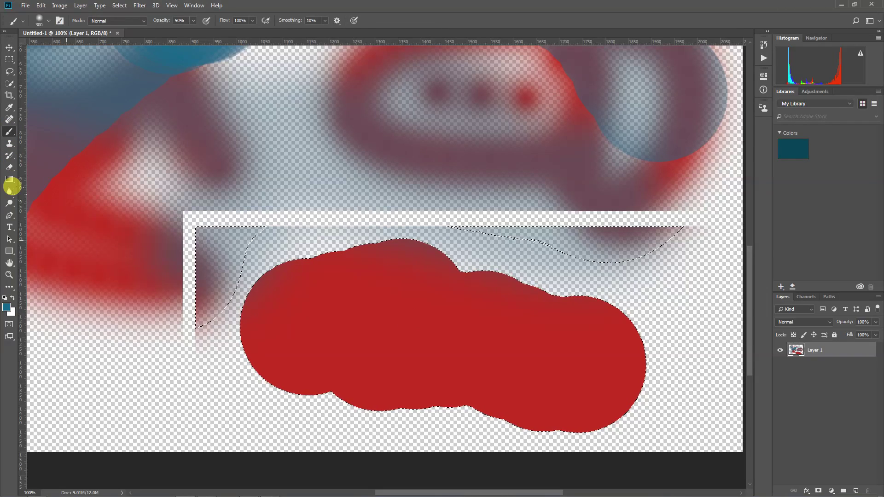
pyautogui.click(6, 307)
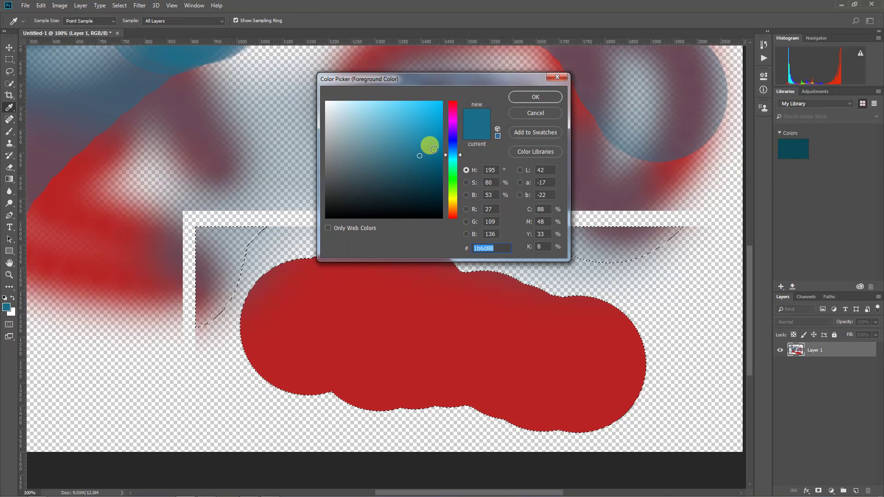
pyautogui.click(453, 170)
pyautogui.moveTo(420, 123); pyautogui.dragTo(432, 126)
pyautogui.click(520, 97)
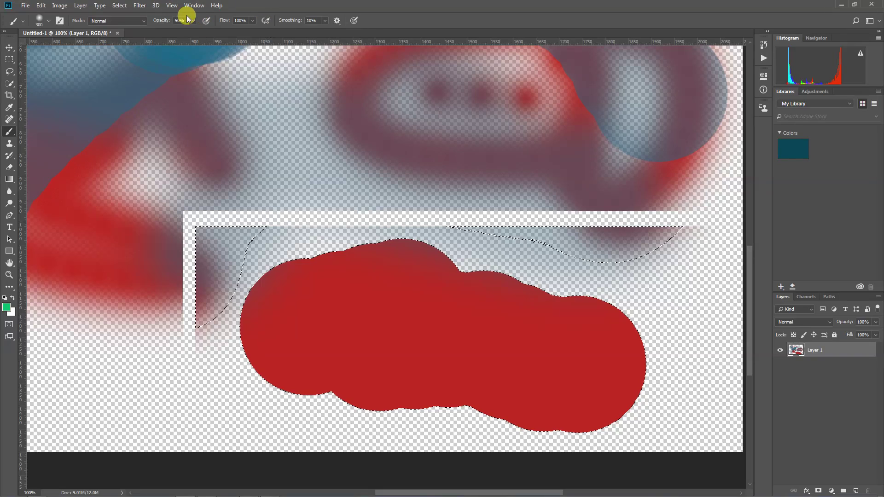
pyautogui.click(193, 21)
pyautogui.moveTo(194, 30); pyautogui.dragTo(256, 34)
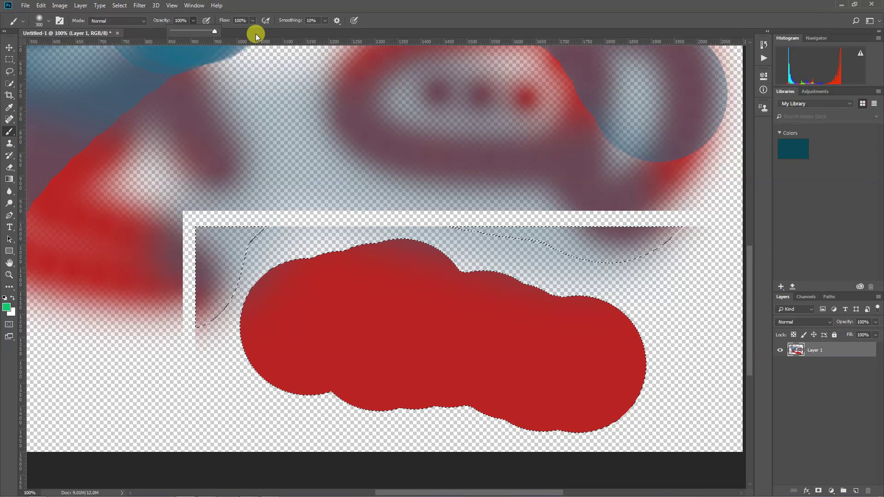
pyautogui.click(49, 22)
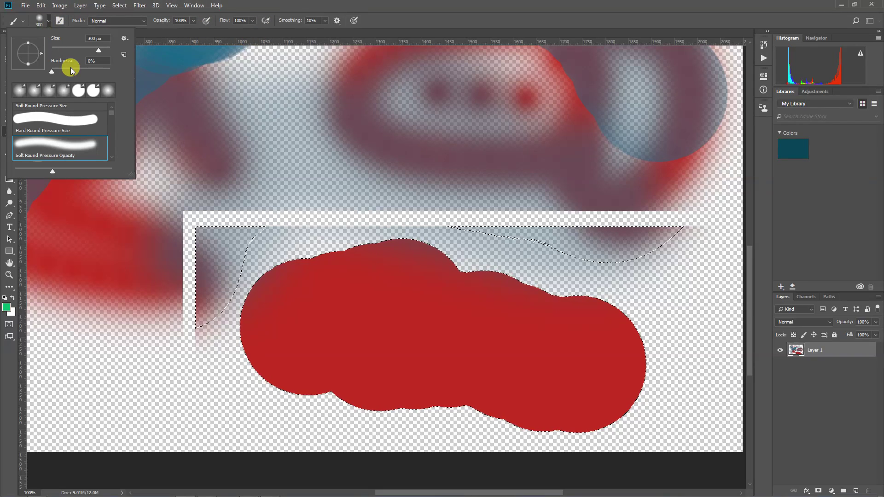
pyautogui.click(270, 163)
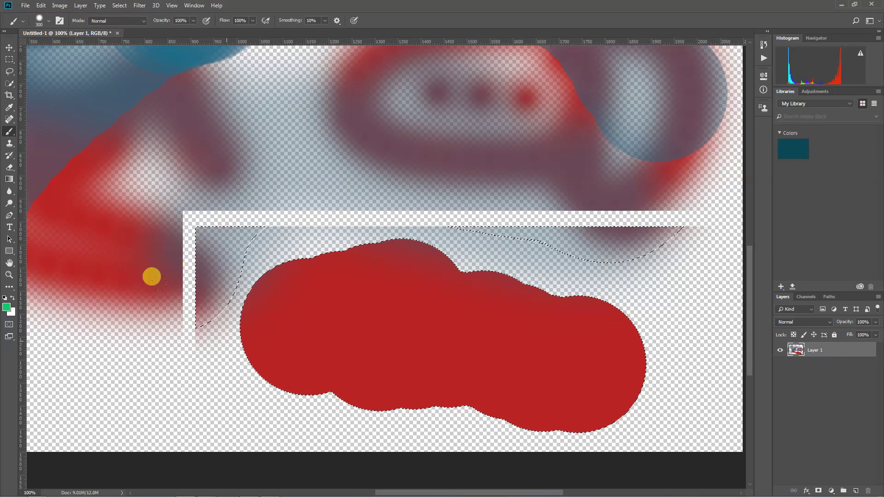
# - Paint green diagonally over the left and right parts of the red shape inside the active selection
pyautogui.moveTo(108, 316); pyautogui.dragTo(398, 67)
pyautogui.click(163, 187)
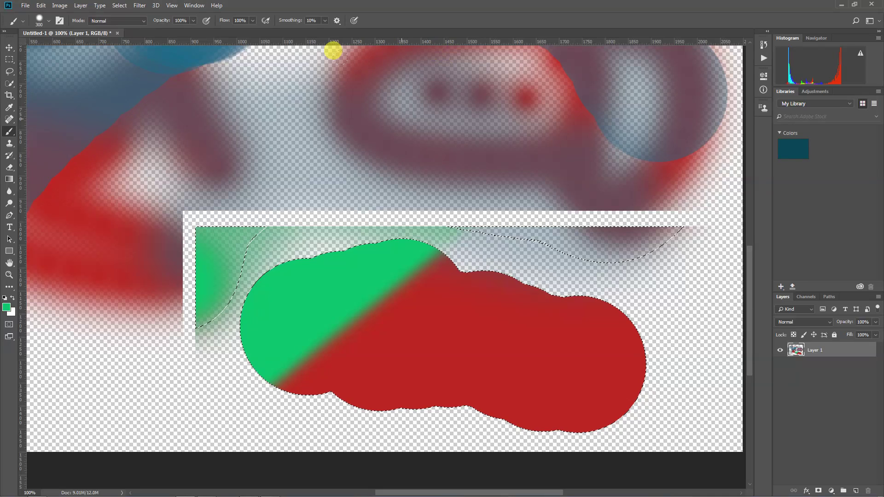
pyautogui.moveTo(617, 244); pyautogui.dragTo(553, 316)
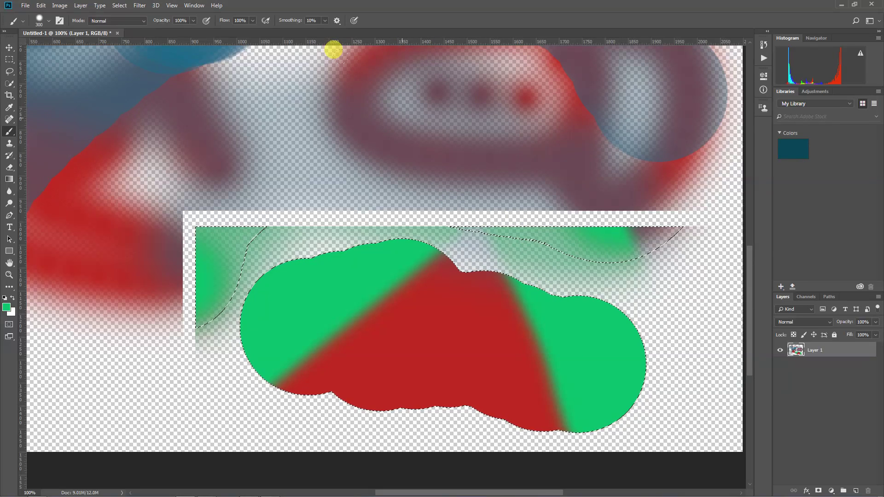
# - Brush more green over the upper right part of the selected area and step back the last dab
pyautogui.press('v')
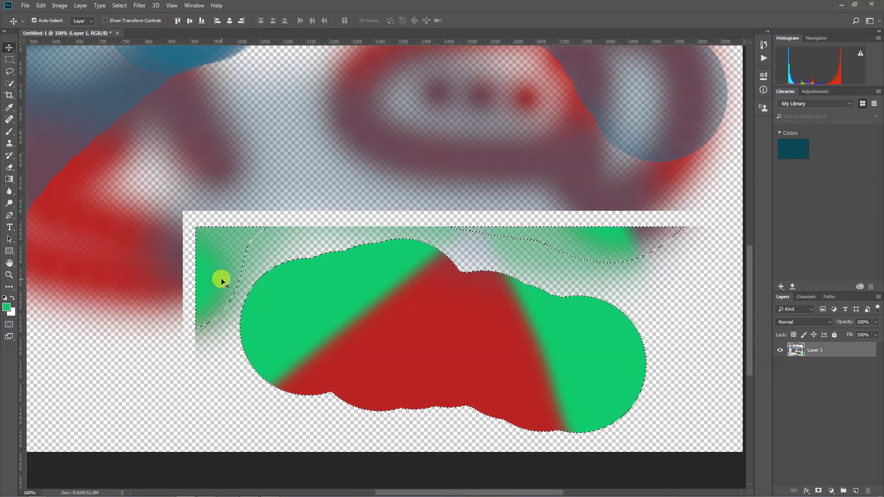
pyautogui.press('b')
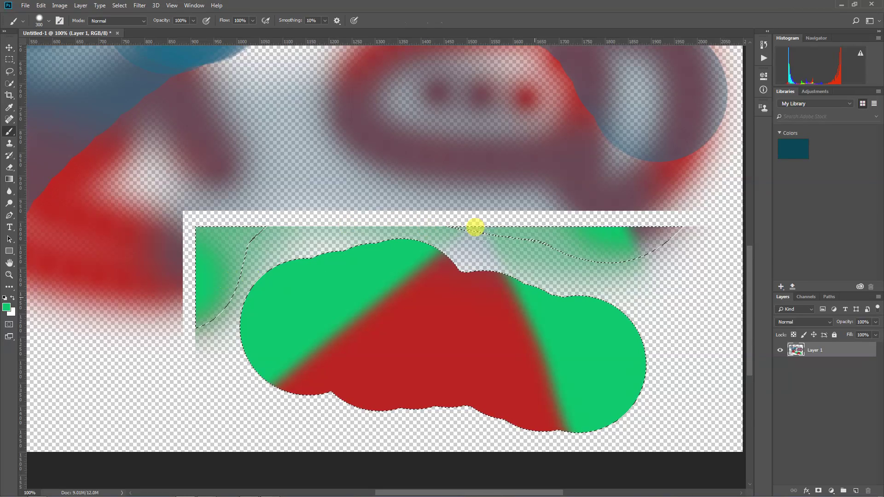
pyautogui.moveTo(522, 206); pyautogui.dragTo(519, 207)
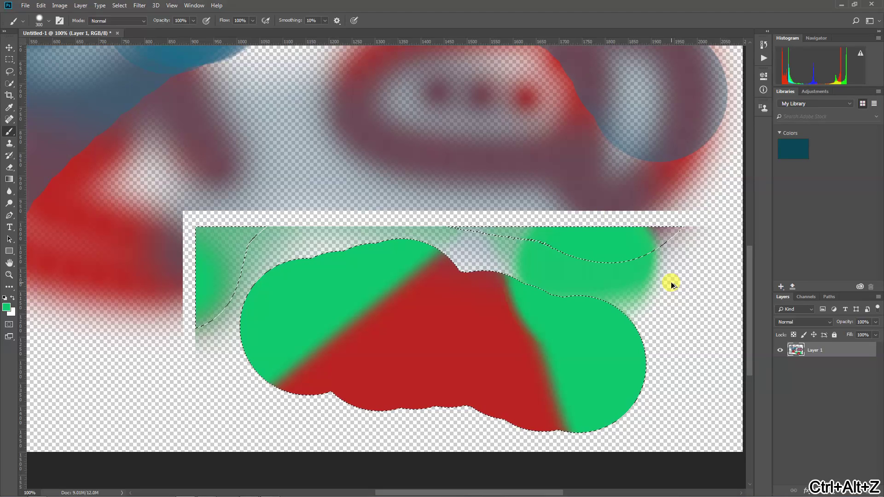
pyautogui.hotkey('ctrl', 'alt', 'z')
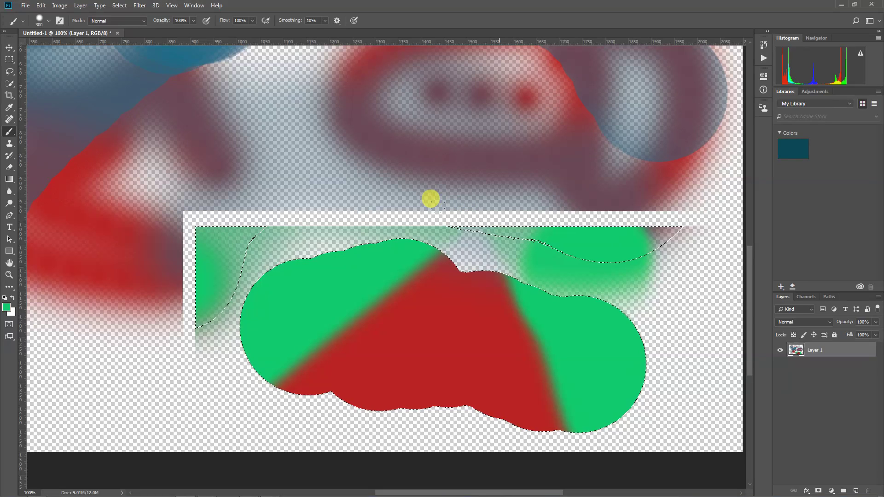
# - Move the selected pixels 12 px left and 15 px up, and deselect the area
pyautogui.press('v')
pyautogui.moveTo(406, 313)
pyautogui.mouseDown()
pyautogui.moveTo(401, 292)
pyautogui.moveTo(401, 306)
pyautogui.mouseUp()
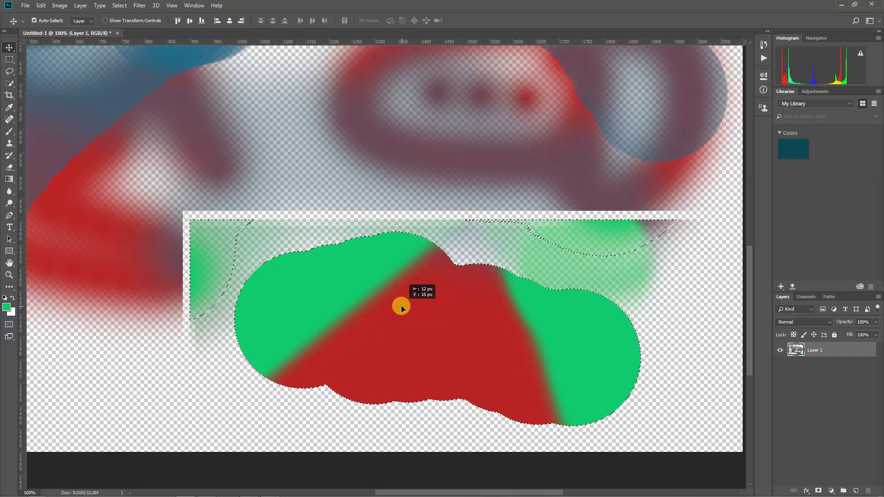
pyautogui.click(119, 5)
pyautogui.click(122, 25)
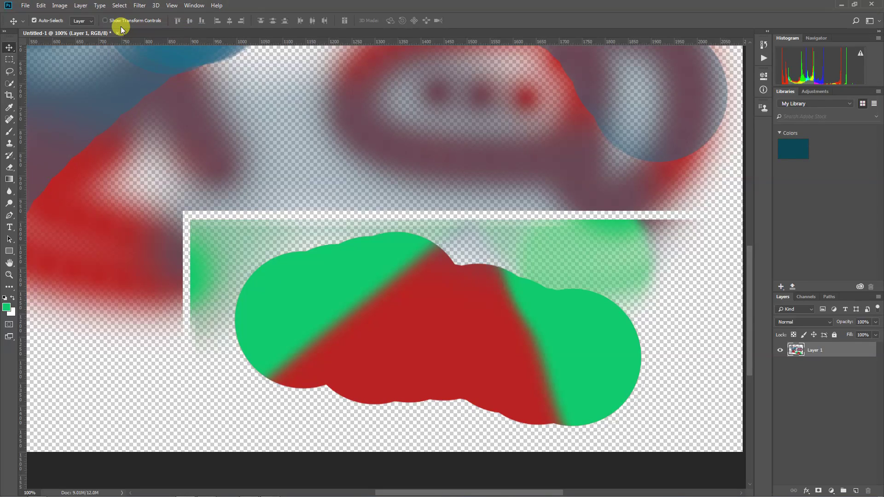
# - Try painting a broad green stroke above the red and green shape without a selection, and undo the stroke
pyautogui.click(9, 59)
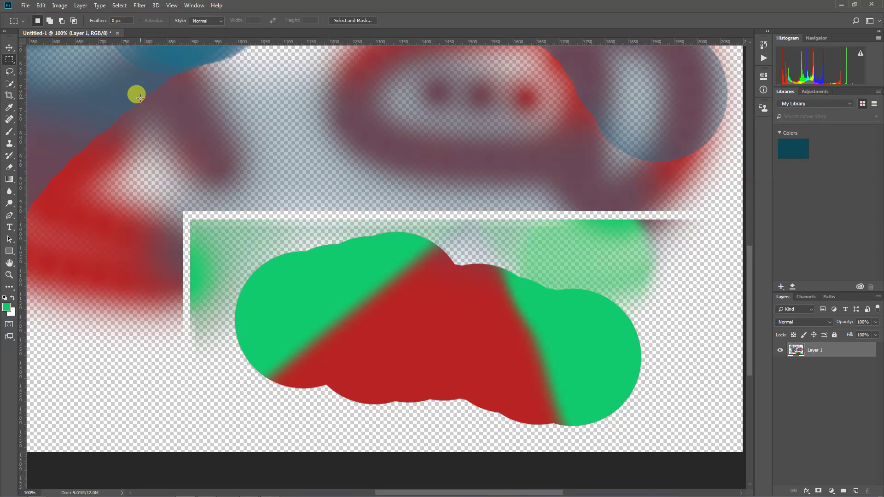
pyautogui.press('b')
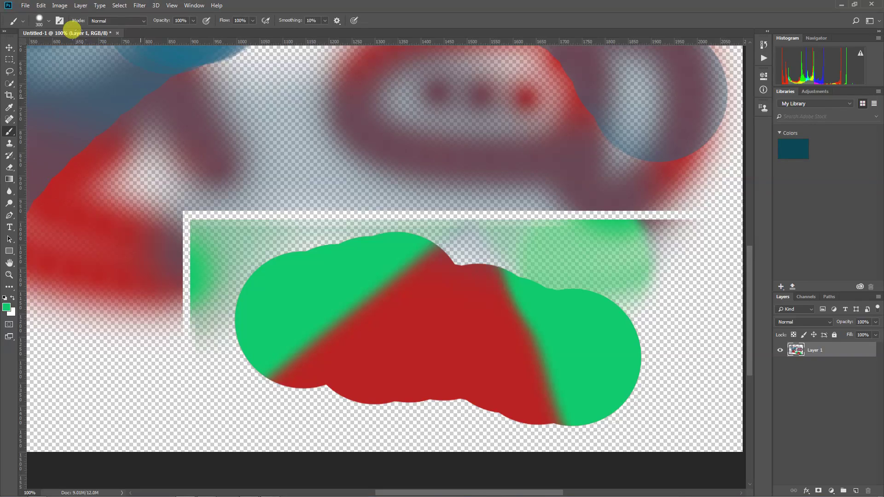
pyautogui.moveTo(44, 84)
pyautogui.mouseDown()
pyautogui.moveTo(74, 73)
pyautogui.moveTo(237, 71)
pyautogui.moveTo(317, 88)
pyautogui.moveTo(490, 76)
pyautogui.mouseUp()
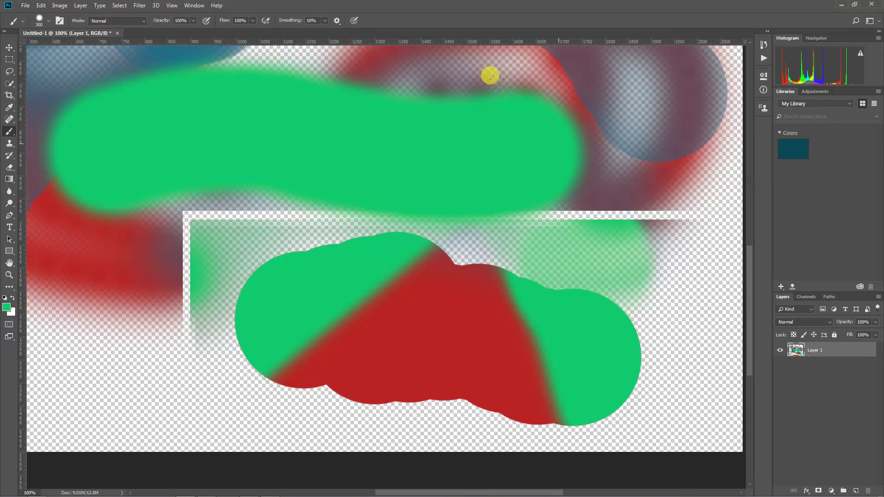
pyautogui.hotkey('ctrl', 'z')
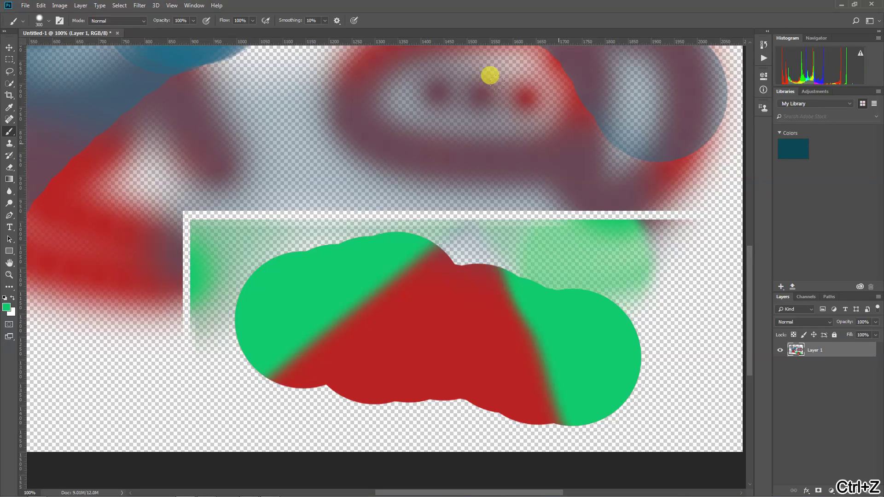
# - Hide Layer 1 and show it again
pyautogui.hotkey('ctrl', '-')
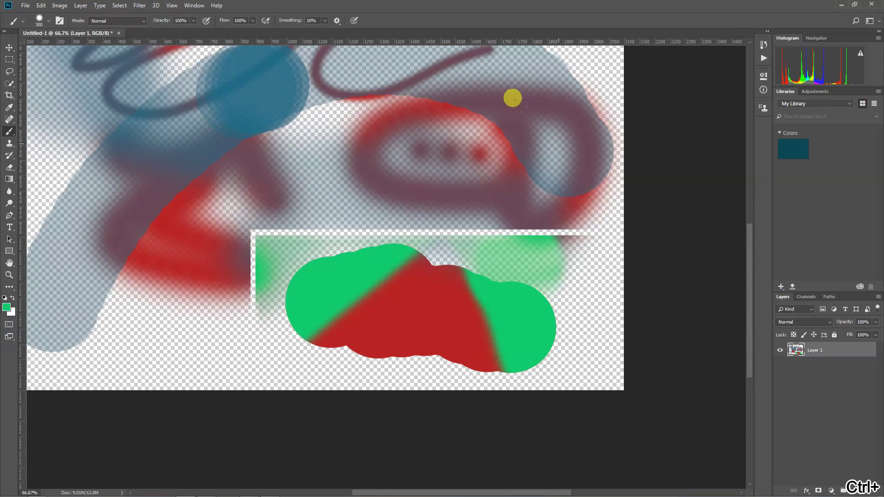
pyautogui.moveTo(346, 177)
pyautogui.mouseDown()
pyautogui.moveTo(358, 206)
pyautogui.moveTo(347, 295)
pyautogui.moveTo(346, 271)
pyautogui.mouseUp()
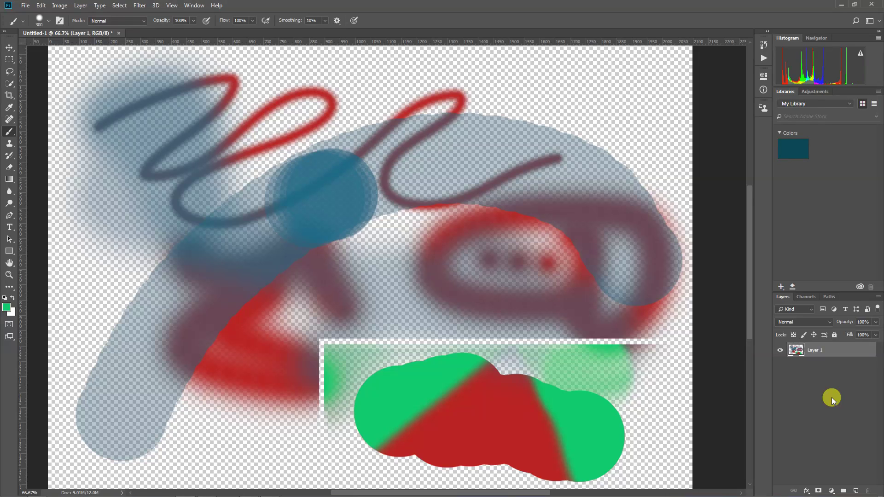
pyautogui.click(779, 351)
pyautogui.click(779, 351)
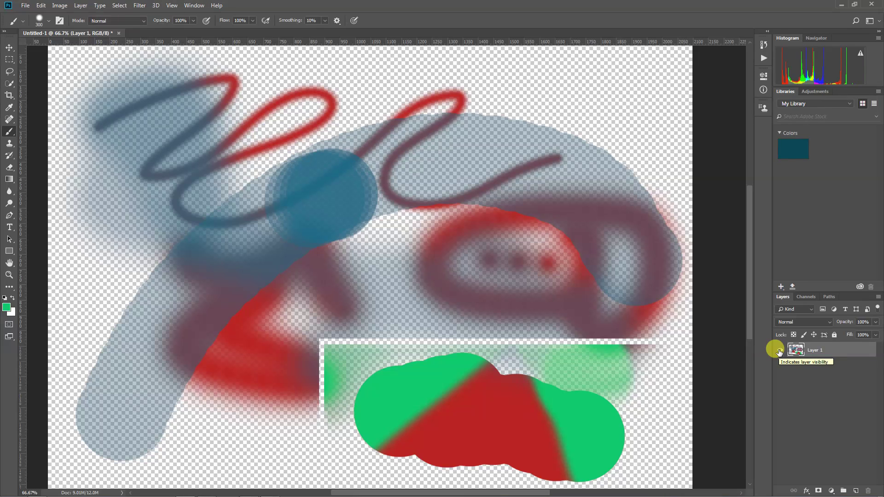
# - Try Layer 1 opacities of about 51%, 67% and 30%, and return the layer to 100%
pyautogui.click(876, 321)
pyautogui.moveTo(877, 332); pyautogui.dragTo(857, 335)
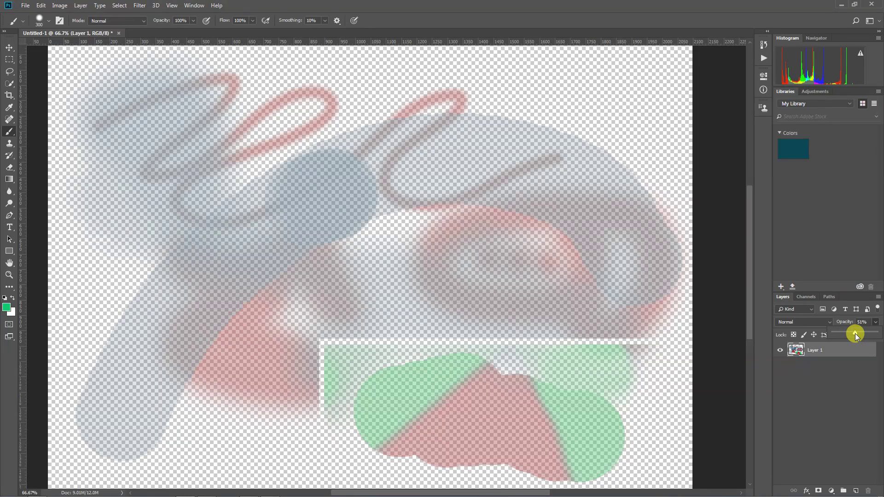
pyautogui.moveTo(862, 333); pyautogui.dragTo(862, 335)
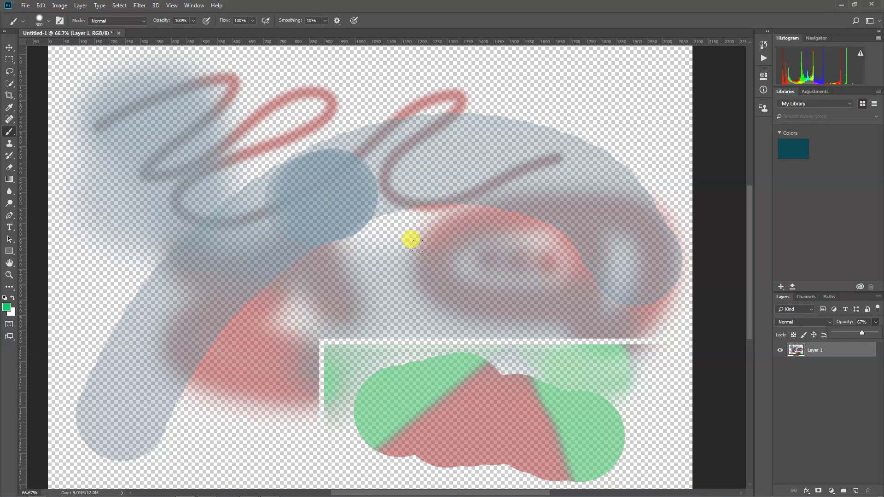
pyautogui.click(840, 334)
pyautogui.click(850, 331)
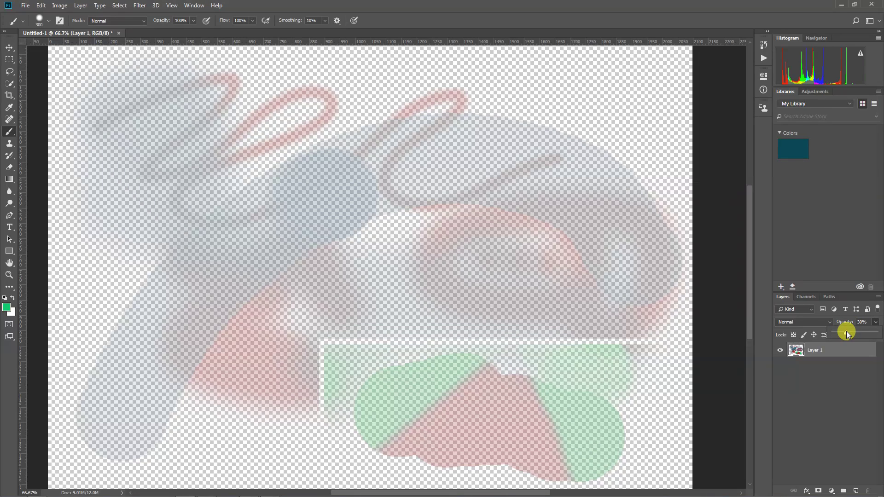
pyautogui.moveTo(848, 334); pyautogui.dragTo(883, 332)
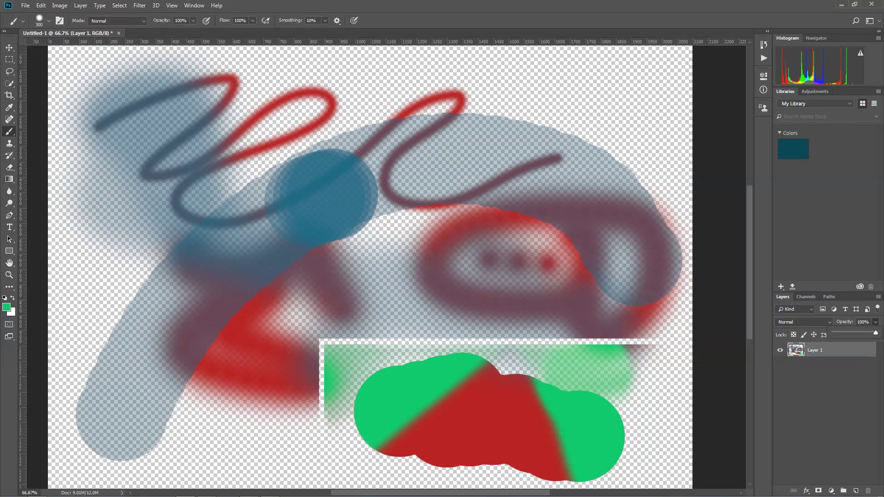
# - Add a new layer above Layer 1 with the default settings and paint a broad wavy green stroke across the canvas on it
pyautogui.click(820, 375)
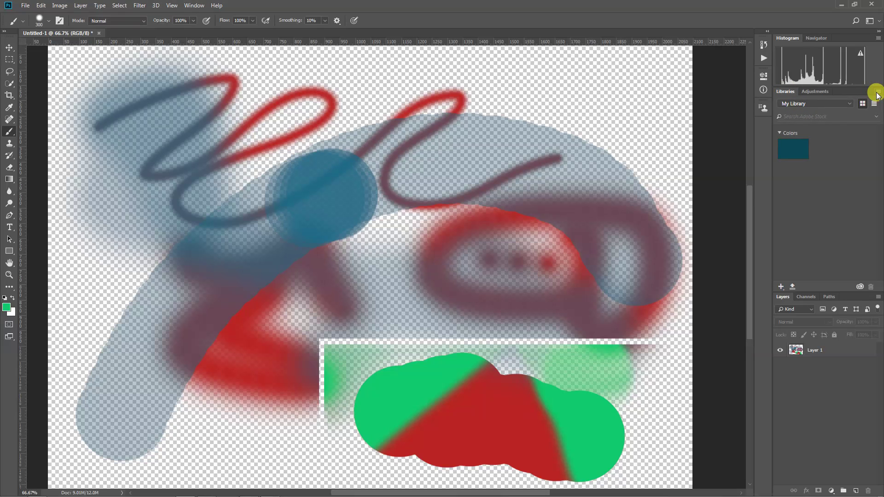
pyautogui.click(878, 301)
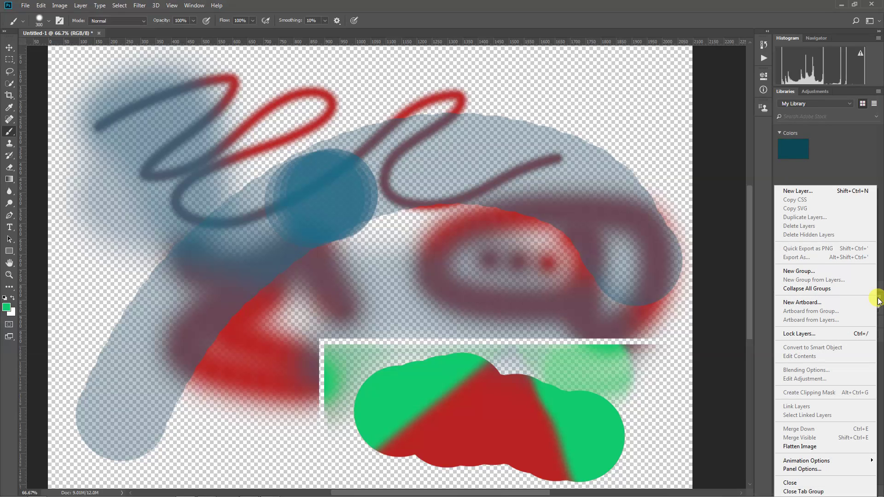
pyautogui.click(835, 193)
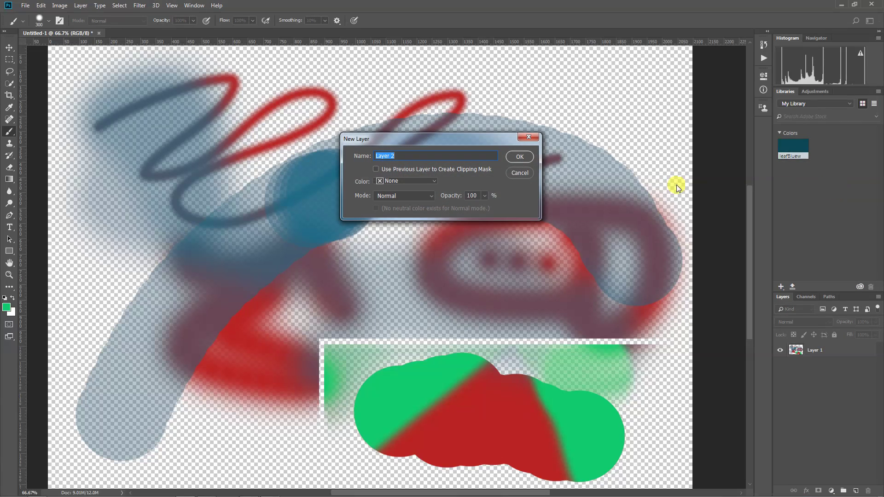
pyautogui.click(513, 156)
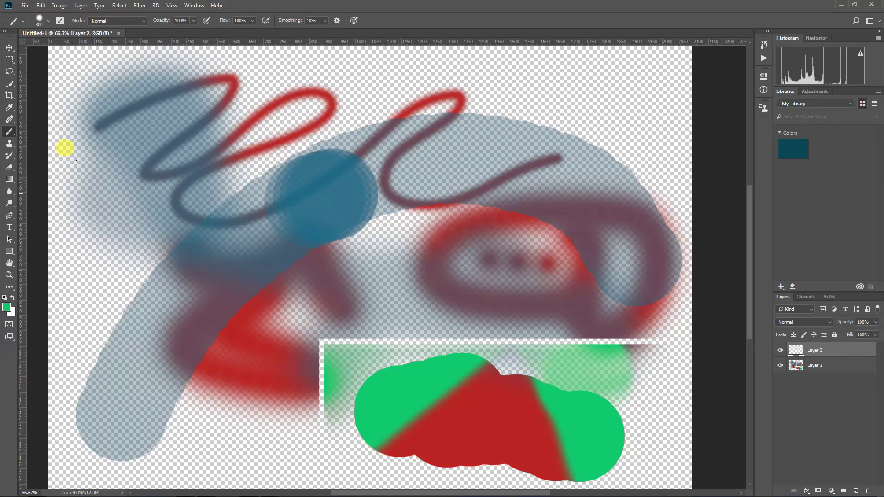
pyautogui.moveTo(105, 171)
pyautogui.mouseDown()
pyautogui.moveTo(144, 112)
pyautogui.moveTo(337, 93)
pyautogui.moveTo(478, 148)
pyautogui.moveTo(604, 221)
pyautogui.moveTo(590, 135)
pyautogui.mouseUp()
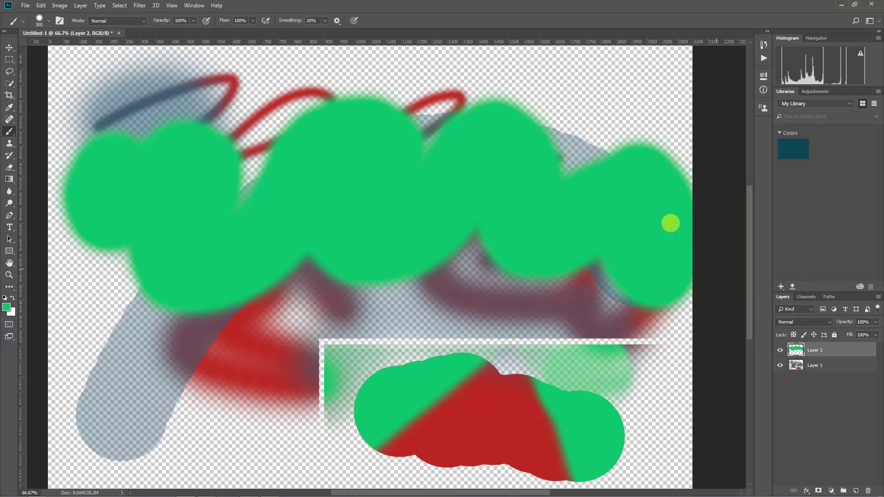
# - Hide Layer 2 with the green stroke and show it again, twice
pyautogui.click(780, 350)
pyautogui.click(782, 351)
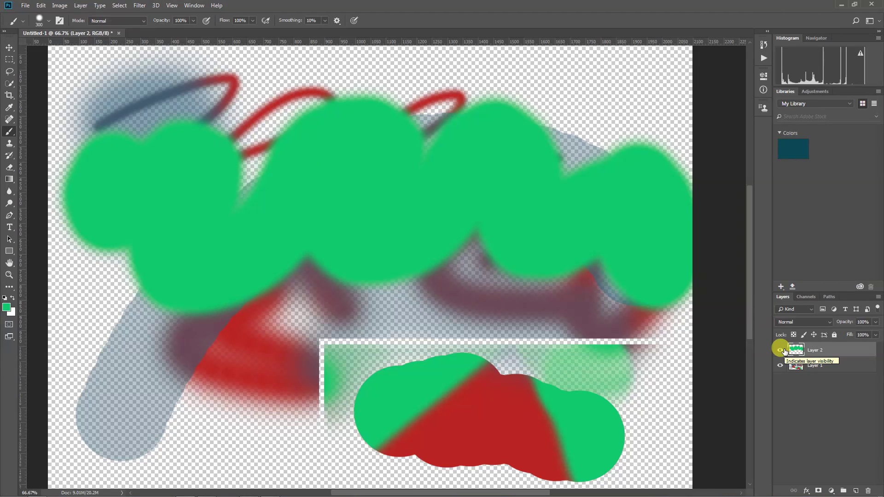
pyautogui.click(781, 350)
pyautogui.click(781, 351)
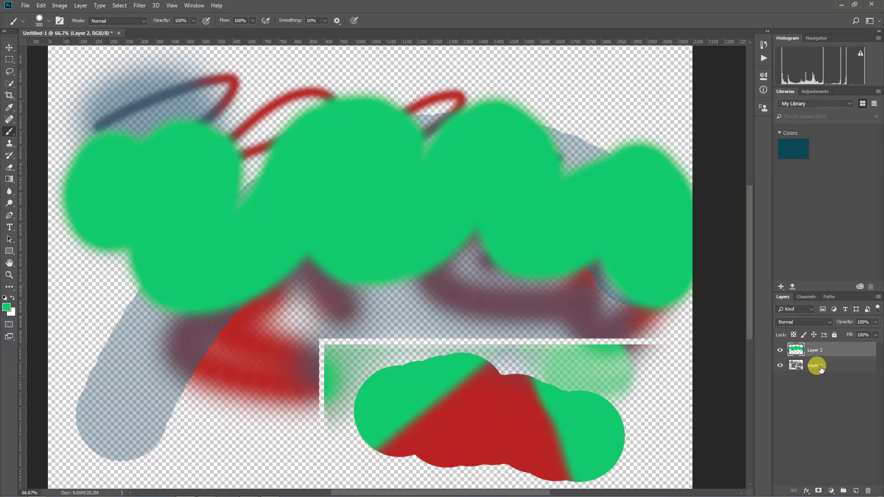
# - Select Layer 1, hide and show it twice, and make Layer 2 the active layer again
pyautogui.click(821, 369)
pyautogui.click(780, 366)
pyautogui.click(780, 366)
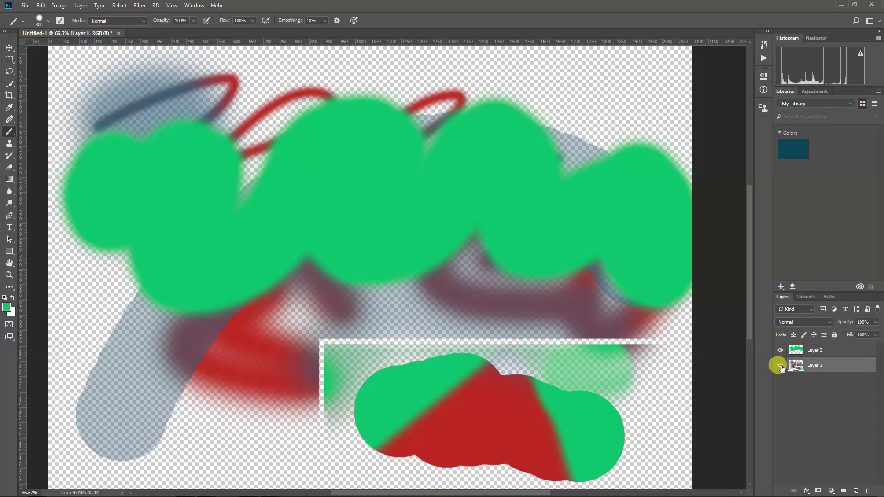
pyautogui.click(780, 366)
pyautogui.click(780, 366)
pyautogui.click(837, 353)
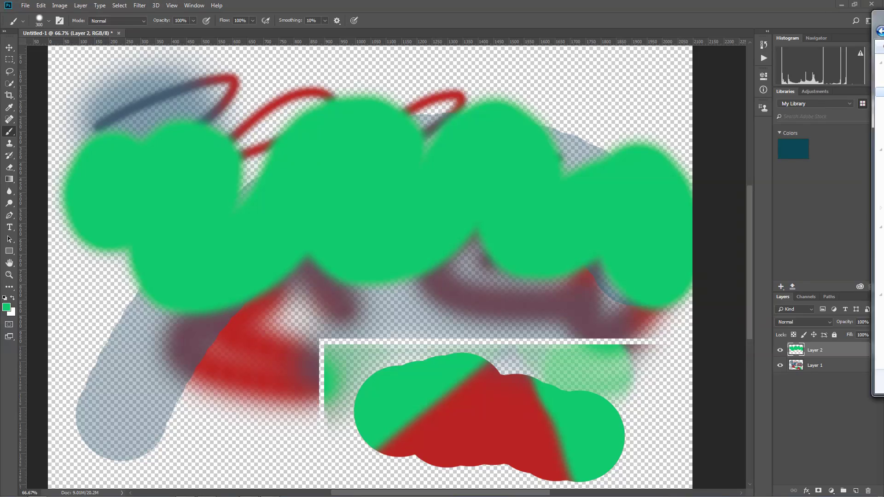
pyautogui.moveTo(883, 61)
pyautogui.mouseDown()
pyautogui.moveTo(323, 61)
pyautogui.moveTo(883, 62)
pyautogui.mouseUp()
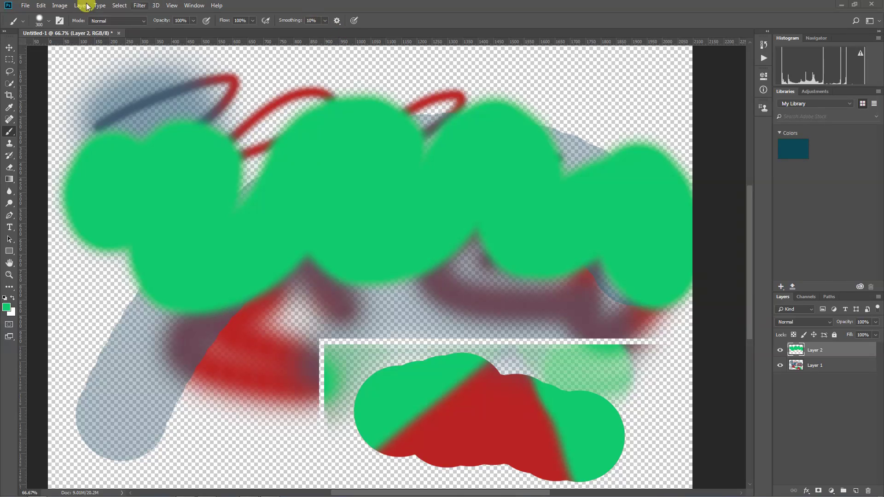
# - Start opening an existing file and go to the downloads (2) folder
pyautogui.click(26, 6)
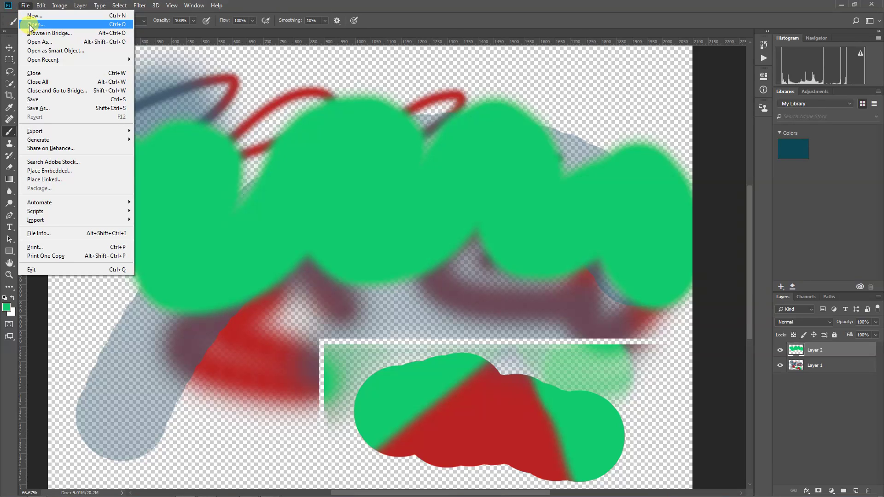
pyautogui.click(29, 24)
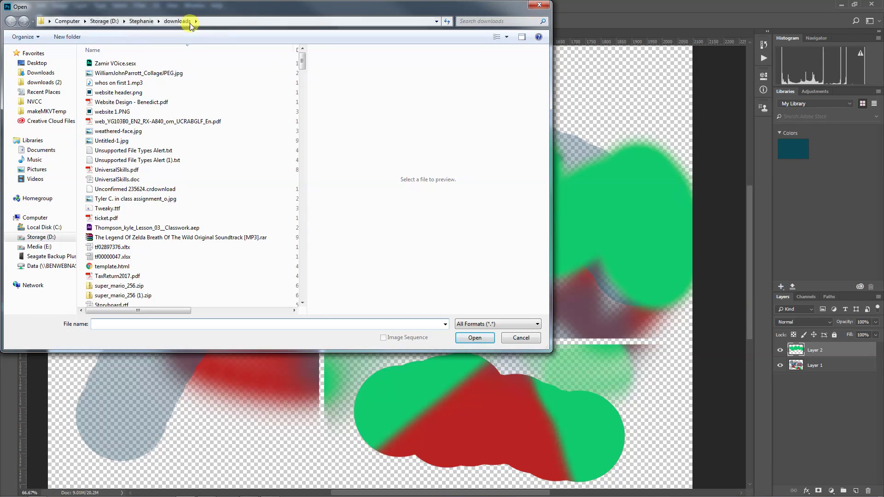
pyautogui.click(104, 21)
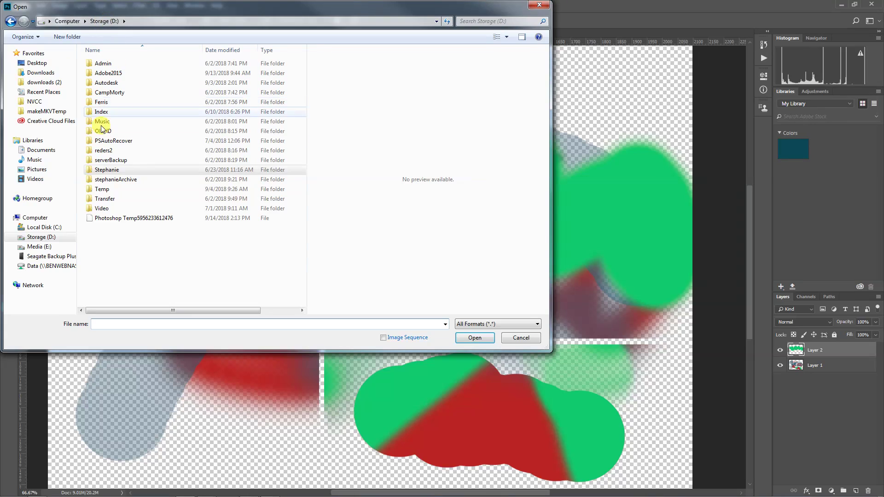
pyautogui.doubleClick(109, 170)
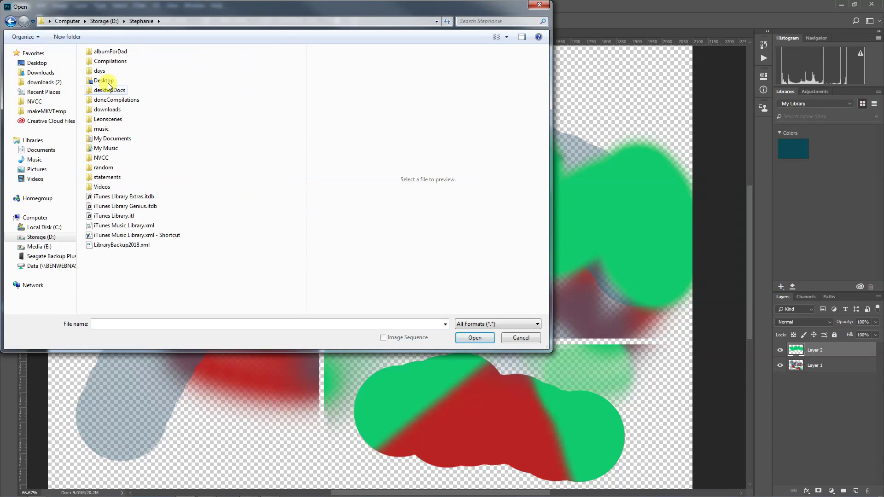
pyautogui.click(39, 82)
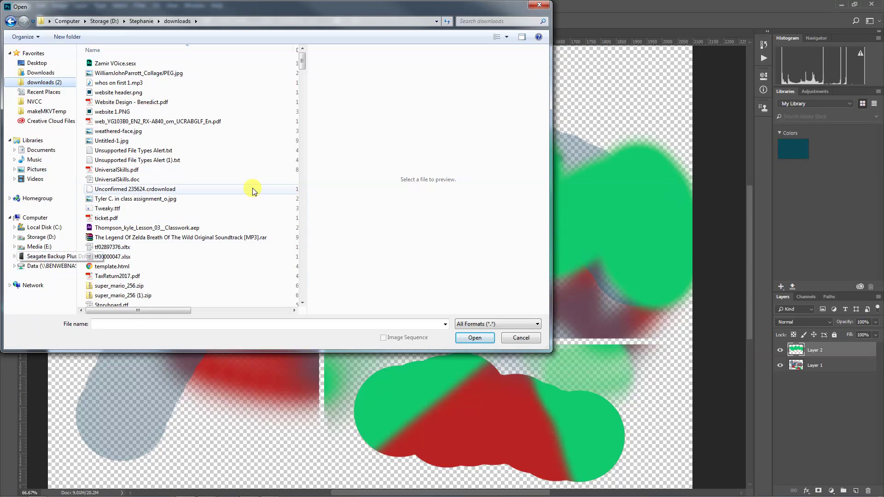
pyautogui.moveTo(301, 63); pyautogui.dragTo(286, 277)
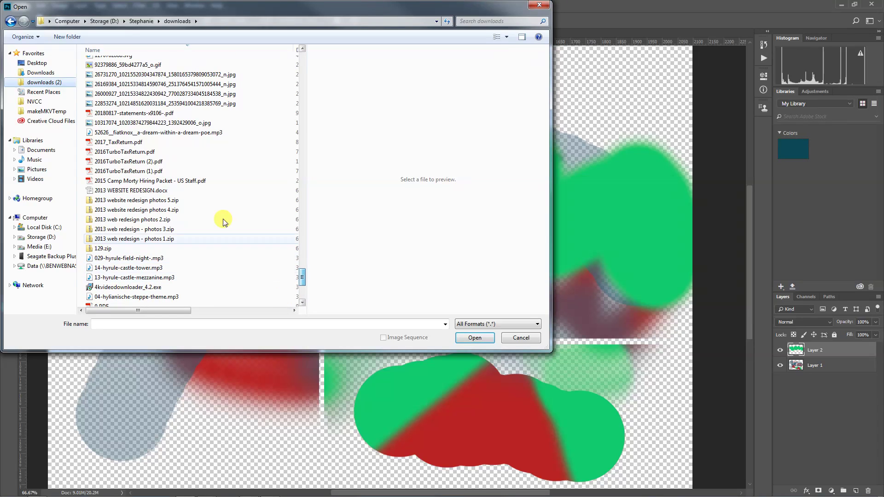
pyautogui.click(138, 105)
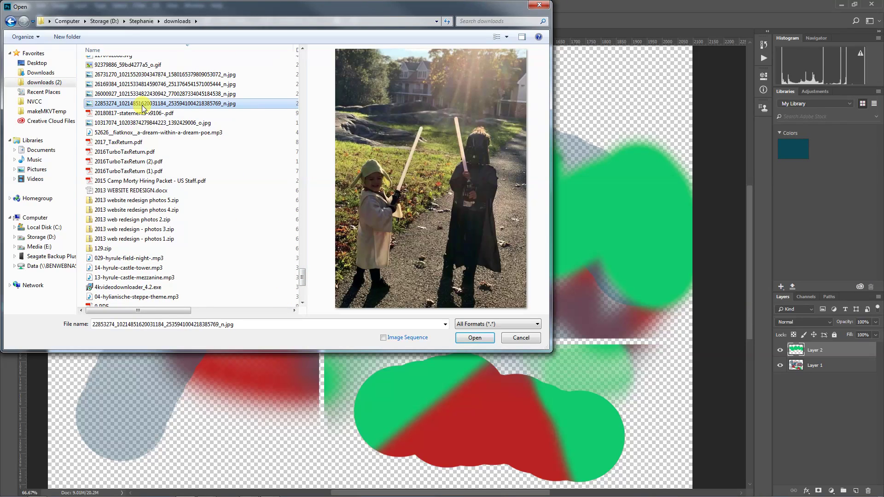
pyautogui.click(143, 76)
pyautogui.click(138, 133)
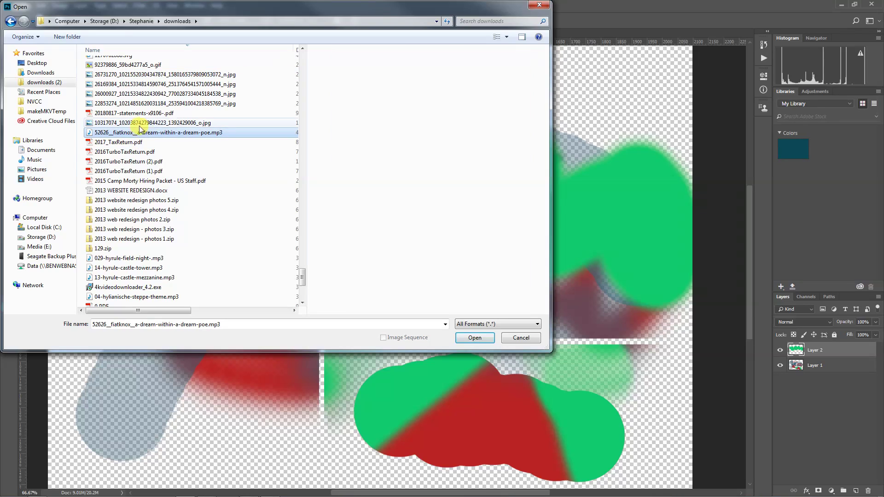
pyautogui.click(141, 123)
pyautogui.click(142, 94)
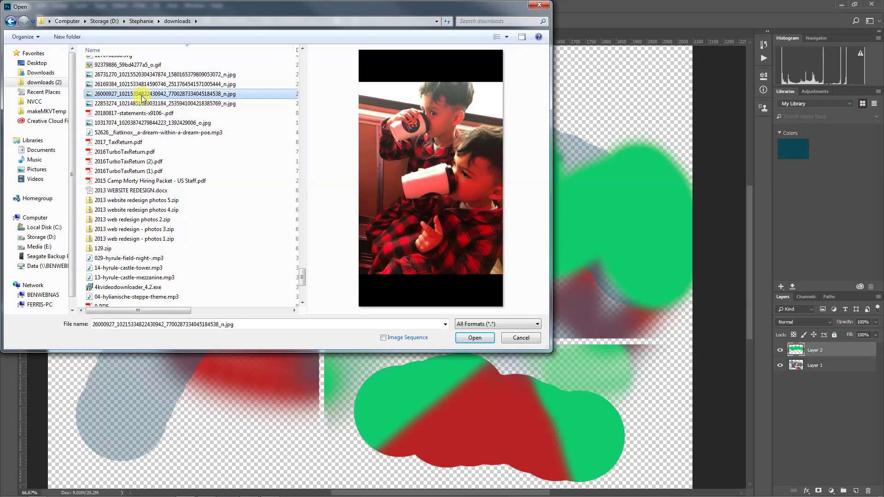
pyautogui.scroll(3, 147, 110)
pyautogui.click(147, 71)
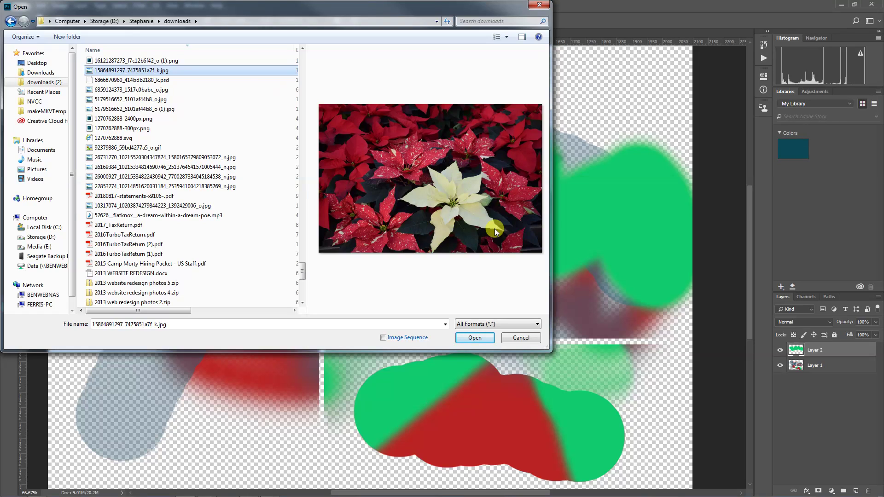
pyautogui.click(475, 338)
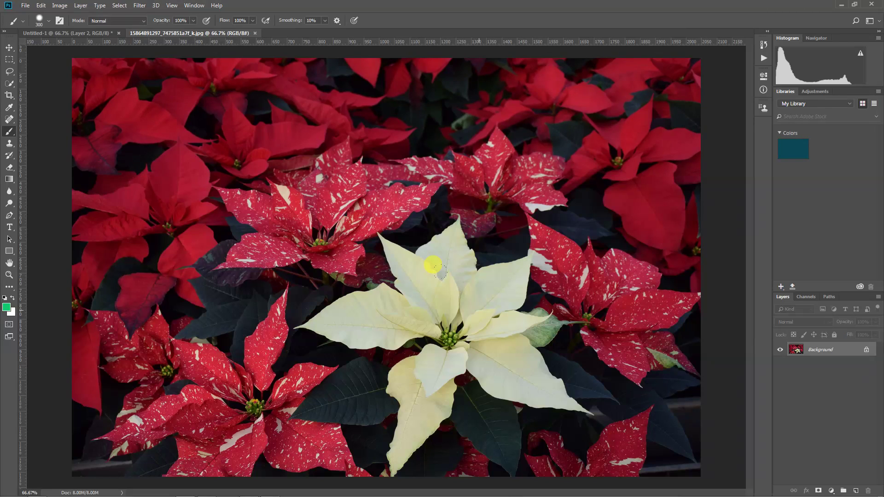
# - Shrink the brush to a size suited to outlining petals and unlock the photo's Background layer
pyautogui.press('[')
pyautogui.press('[')
pyautogui.press('[')
pyautogui.press('[')
pyautogui.press('[')
pyautogui.press('[')
pyautogui.press('[')
pyautogui.press('[')
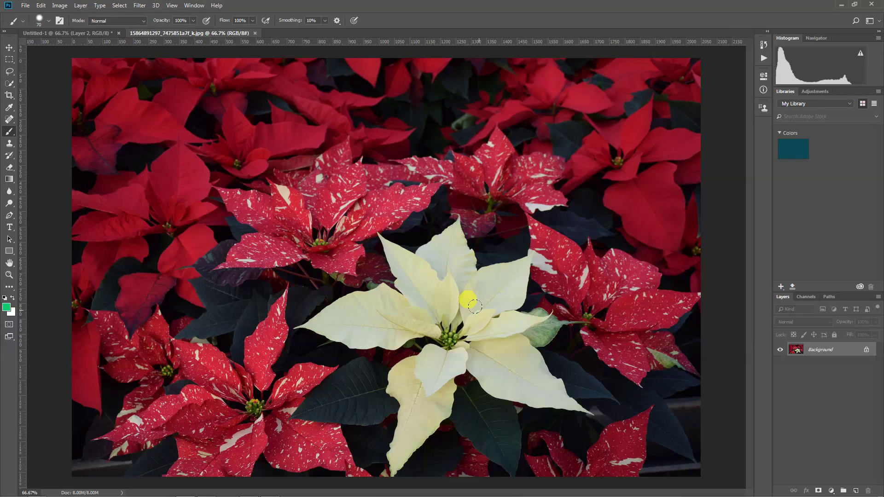
pyautogui.press('[')
pyautogui.press('[')
pyautogui.click(866, 351)
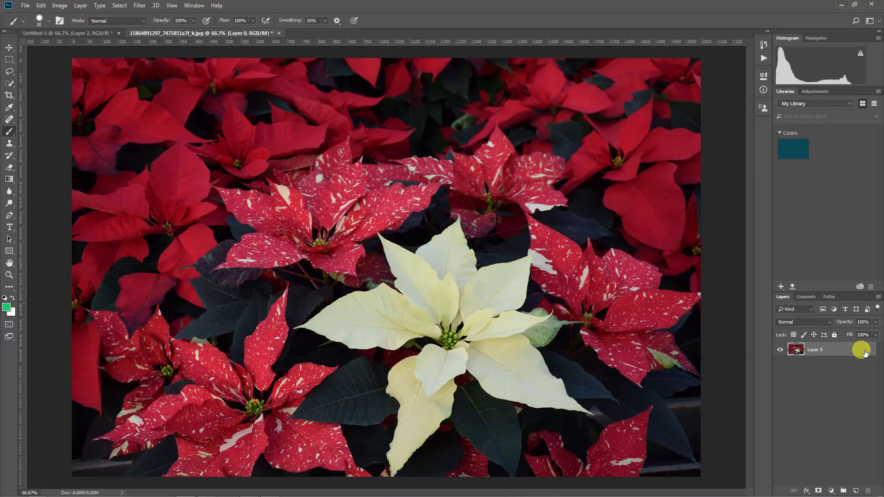
# - Try outlining the cream petals in green directly on the photo layer and moving that layer, and undo both changes
pyautogui.moveTo(394, 294)
pyautogui.mouseDown()
pyautogui.moveTo(335, 303)
pyautogui.moveTo(301, 334)
pyautogui.moveTo(339, 348)
pyautogui.moveTo(433, 339)
pyautogui.moveTo(446, 346)
pyautogui.moveTo(398, 366)
pyautogui.moveTo(395, 430)
pyautogui.mouseUp()
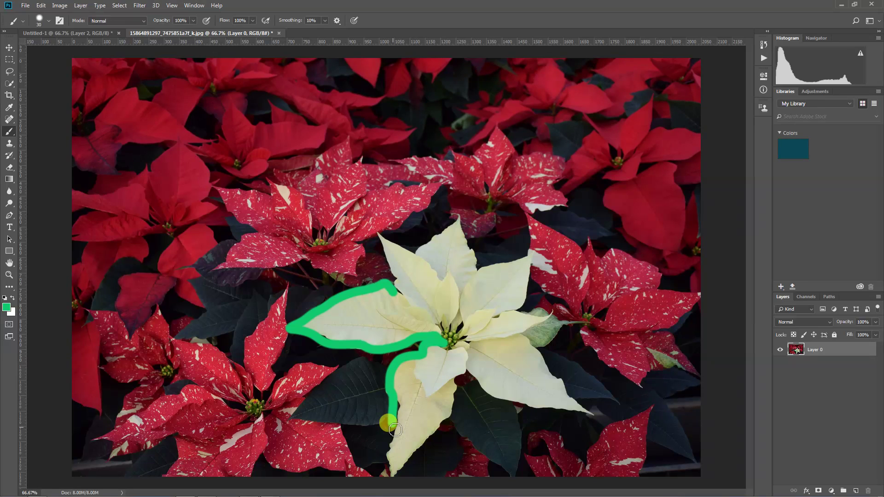
pyautogui.press('v')
pyautogui.moveTo(394, 355)
pyautogui.mouseDown()
pyautogui.moveTo(363, 372)
pyautogui.moveTo(393, 363)
pyautogui.mouseUp()
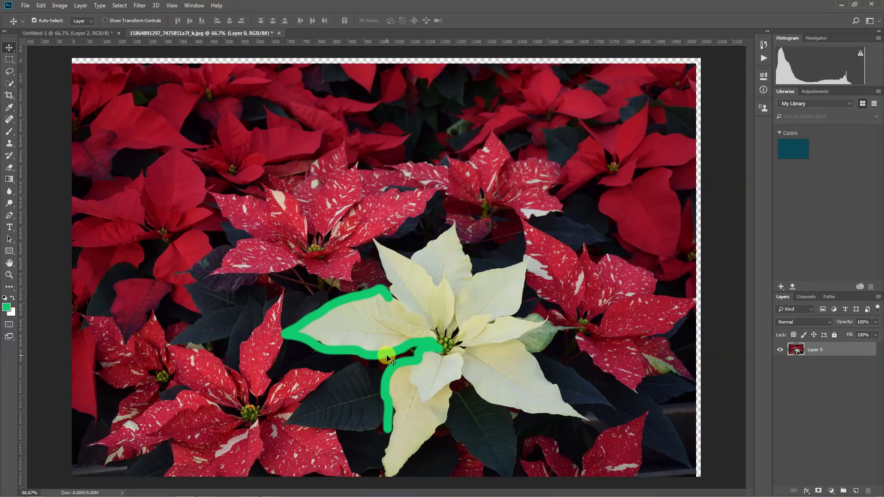
pyautogui.hotkey('ctrl', 'z')
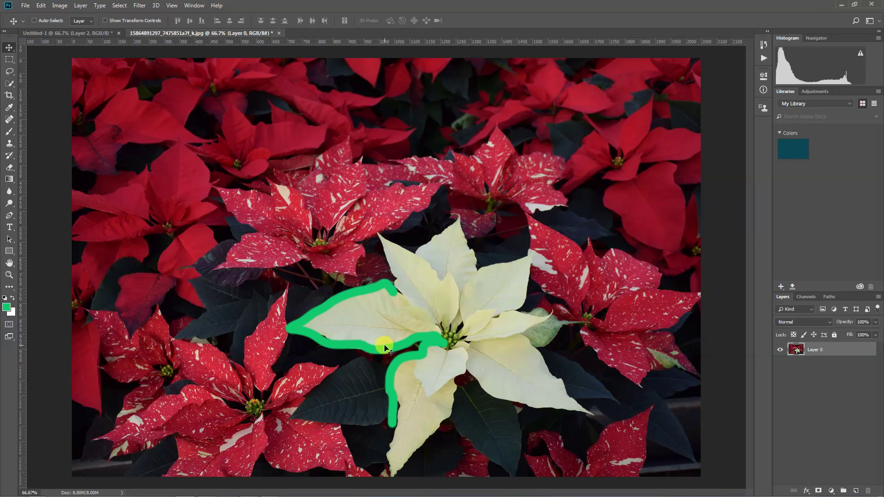
pyautogui.hotkey('ctrl', 'alt', 'z')
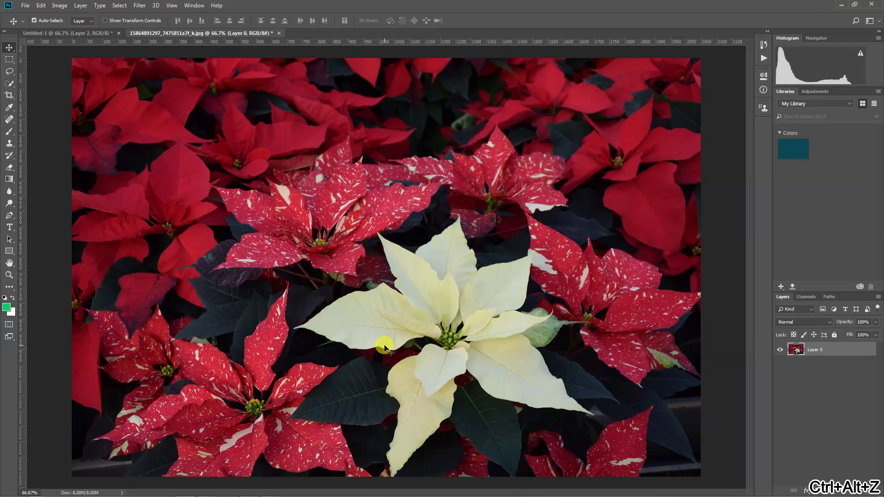
# - Add a new layer named drawing and outline the cream flower's left petal and its central vein in green with the Brush
pyautogui.click(879, 298)
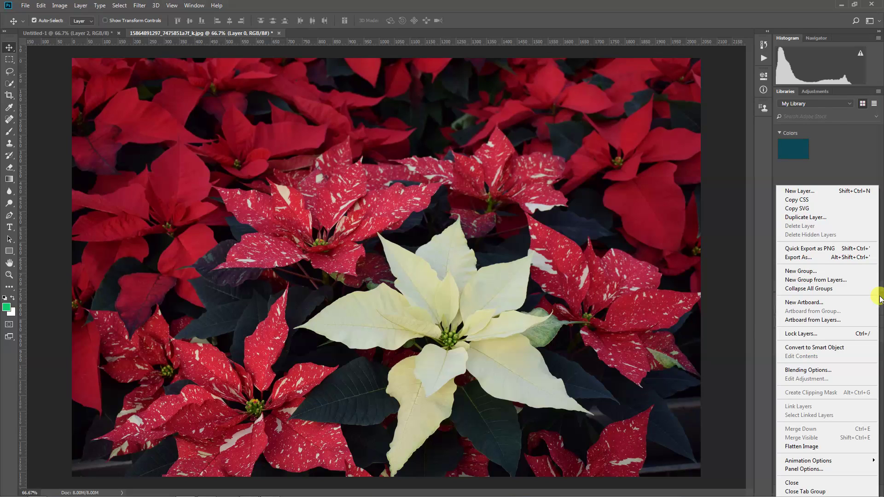
pyautogui.click(797, 189)
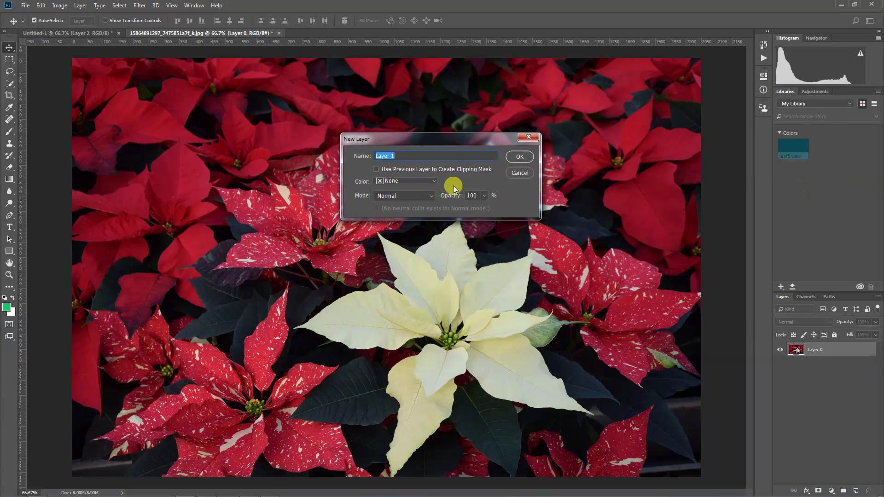
pyautogui.write('drawing')
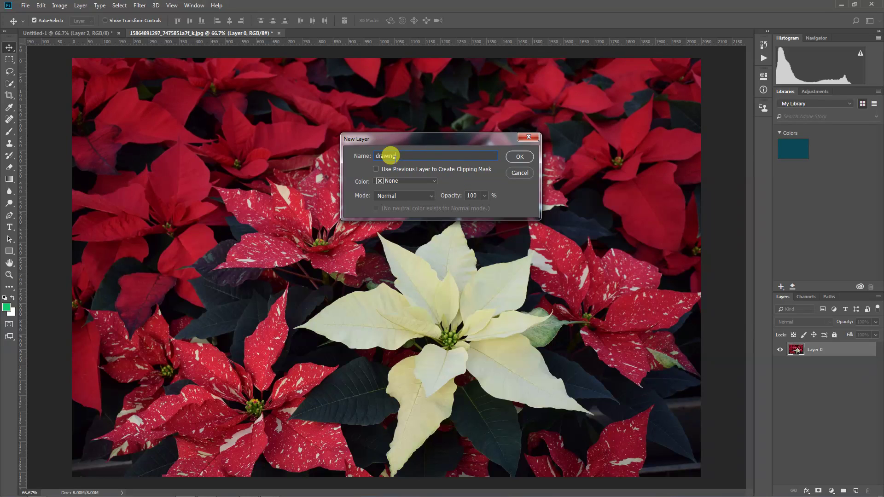
pyautogui.click(512, 155)
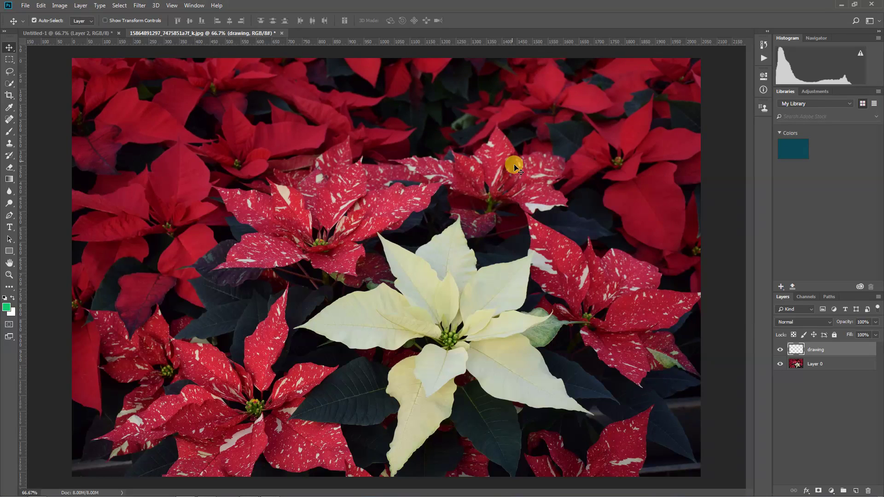
pyautogui.press('b')
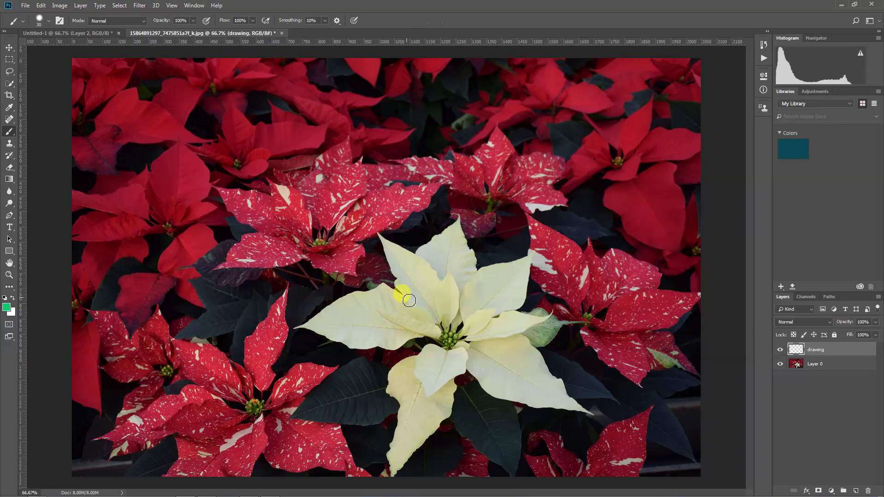
pyautogui.moveTo(409, 301)
pyautogui.mouseDown()
pyautogui.moveTo(386, 286)
pyautogui.moveTo(351, 296)
pyautogui.moveTo(294, 332)
pyautogui.moveTo(369, 351)
pyautogui.moveTo(440, 341)
pyautogui.moveTo(423, 311)
pyautogui.moveTo(440, 336)
pyautogui.moveTo(331, 327)
pyautogui.moveTo(396, 328)
pyautogui.mouseUp()
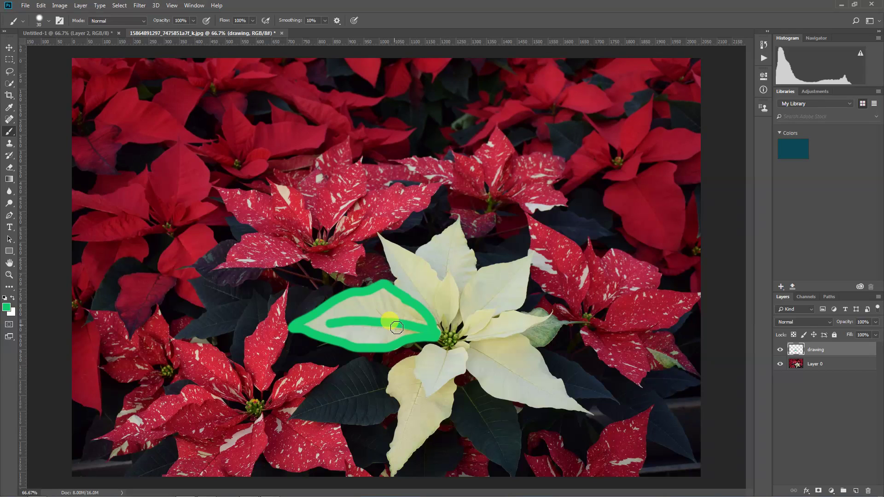
# - Hide the drawing layer and show it again, twice
pyautogui.click(781, 350)
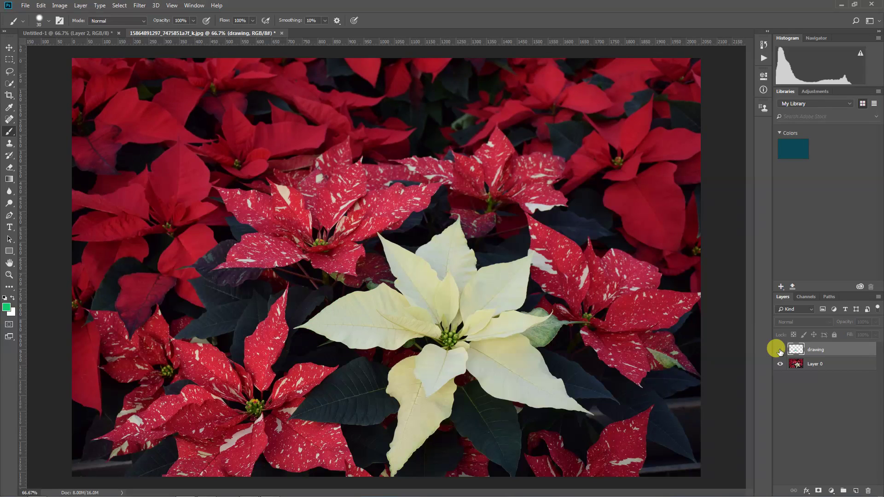
pyautogui.click(781, 350)
pyautogui.click(780, 350)
pyautogui.click(780, 350)
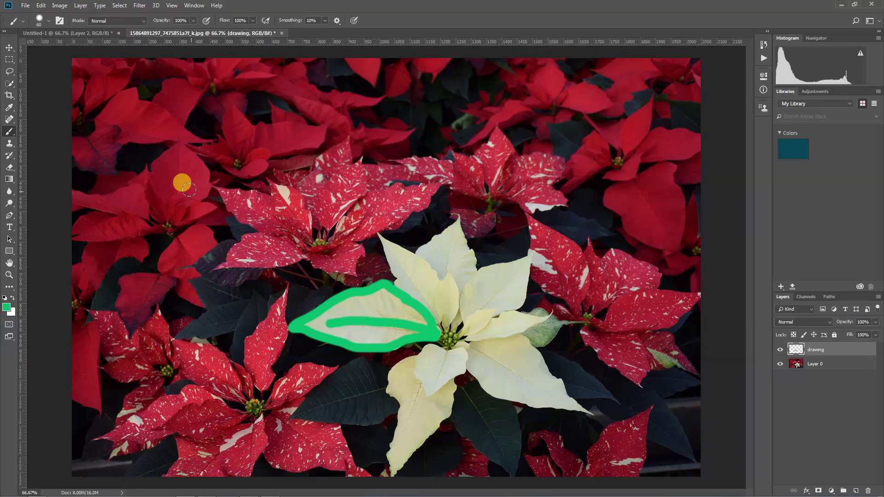
# - Try shifting the photo layer slightly to the right with the Move tool and undo the shift
pyautogui.press(']')
pyautogui.press('v')
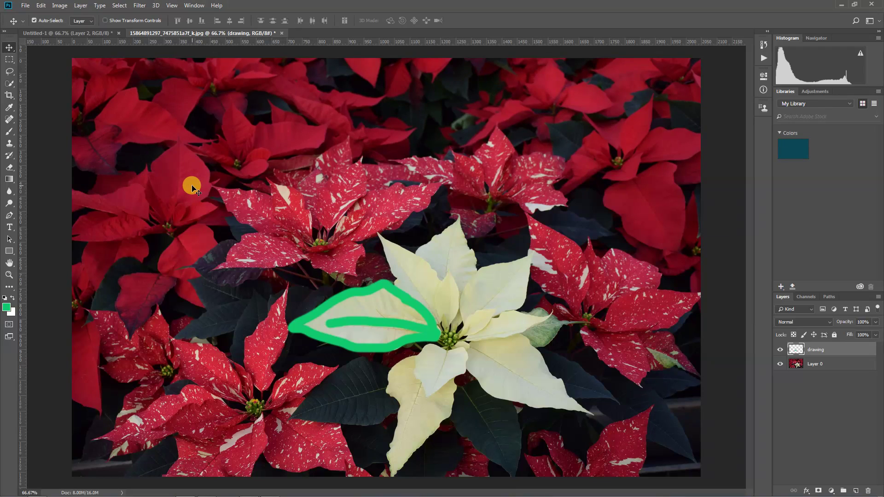
pyautogui.moveTo(311, 242)
pyautogui.mouseDown()
pyautogui.moveTo(331, 253)
pyautogui.moveTo(315, 243)
pyautogui.mouseUp()
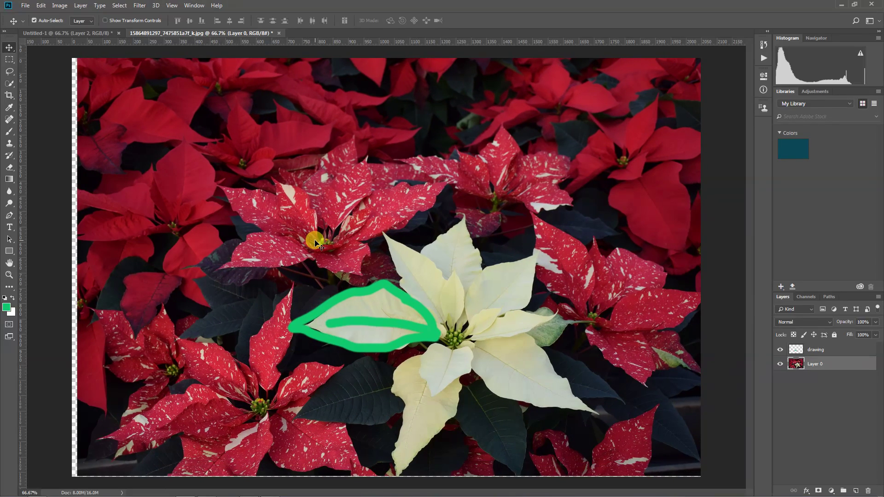
pyautogui.hotkey('ctrl', 'z')
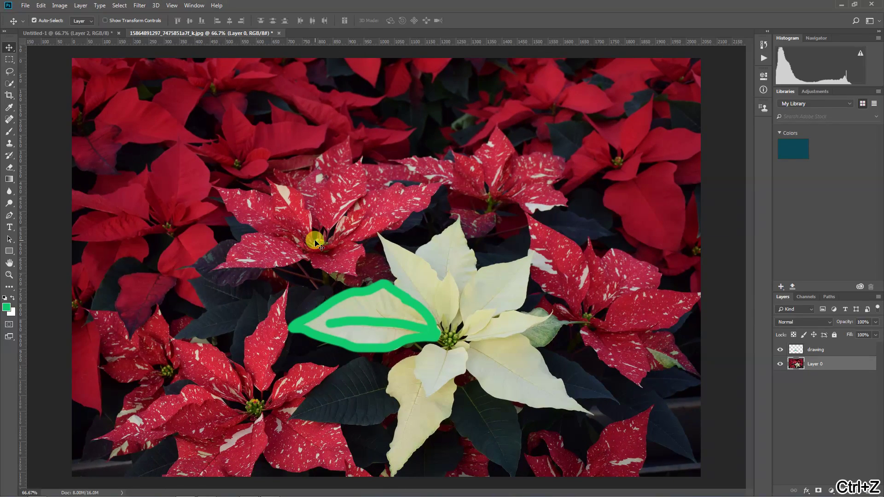
# - Magnify the center of the speckled red-and-white poinsettia to 1600% until its pixel grid can be examined
pyautogui.hotkey('ctrl', '+')
pyautogui.hotkey('ctrl', '+')
pyautogui.hotkey('ctrl', '+')
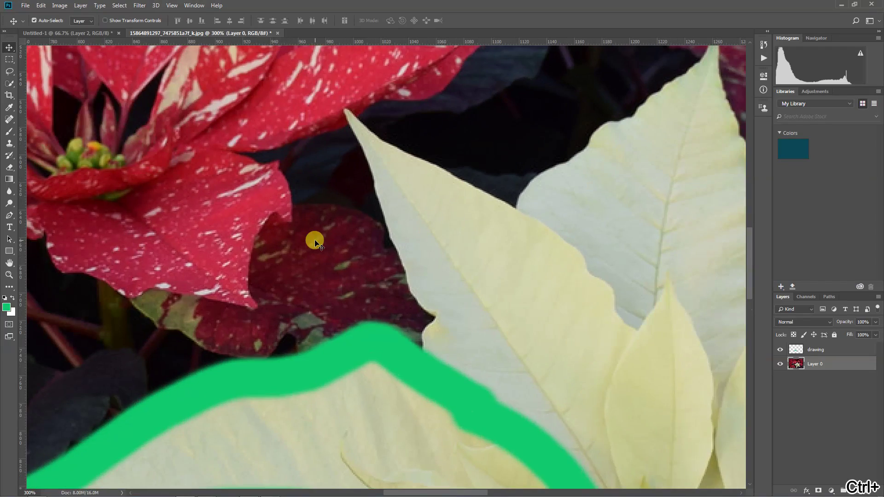
pyautogui.moveTo(213, 225); pyautogui.dragTo(448, 312)
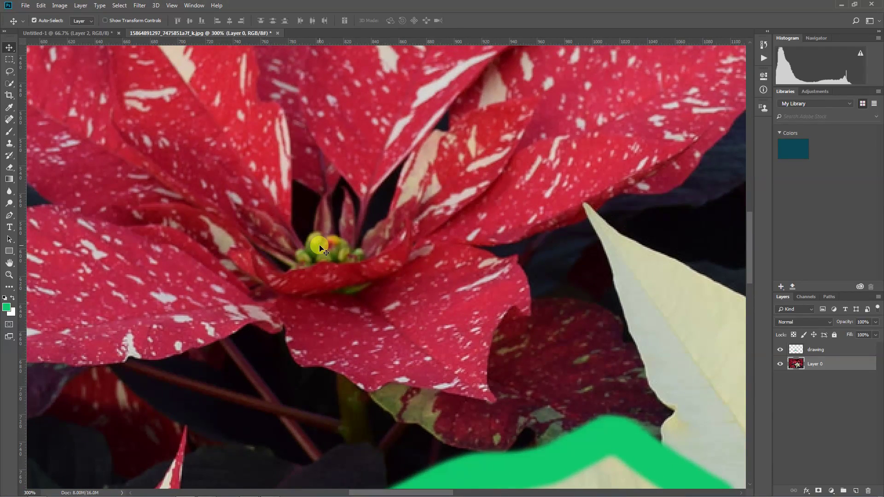
pyautogui.press('ctrl')
pyautogui.hotkey('ctrl', '-')
pyautogui.hotkey('ctrl', '+')
pyautogui.hotkey('ctrl', '+')
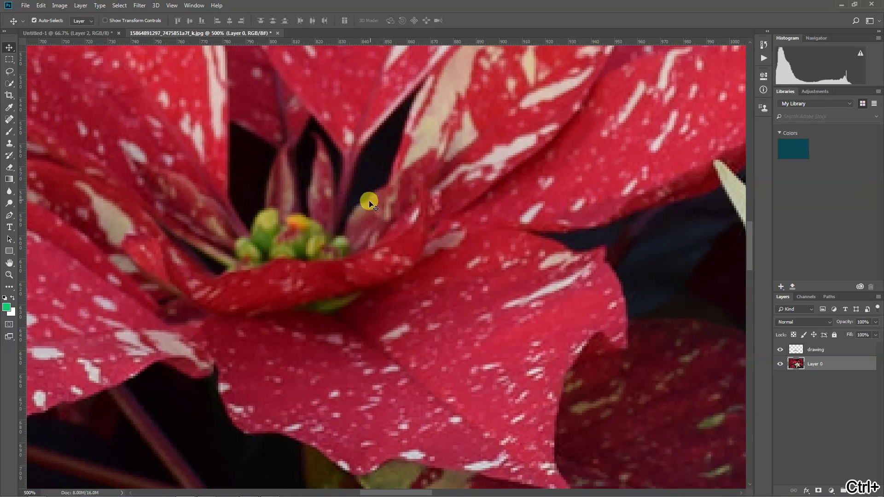
pyautogui.hotkey('ctrl', '+')
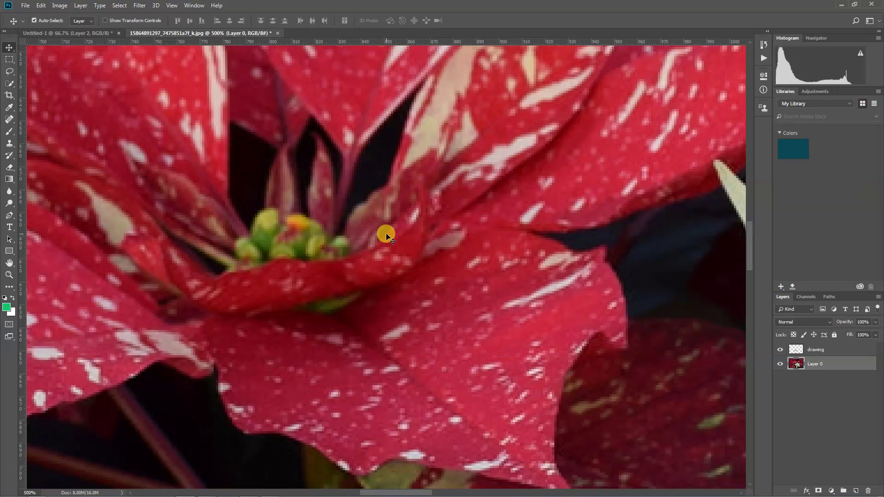
pyautogui.hotkey('ctrl', '+')
pyautogui.hotkey('ctrl', '+')
pyautogui.hotkey('ctrl', '+')
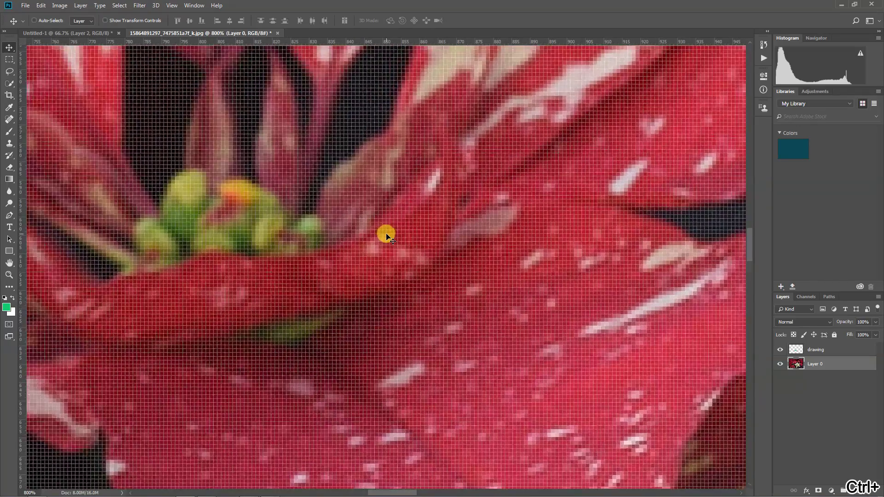
pyautogui.hotkey('ctrl', '+')
pyautogui.hotkey('ctrl', '+')
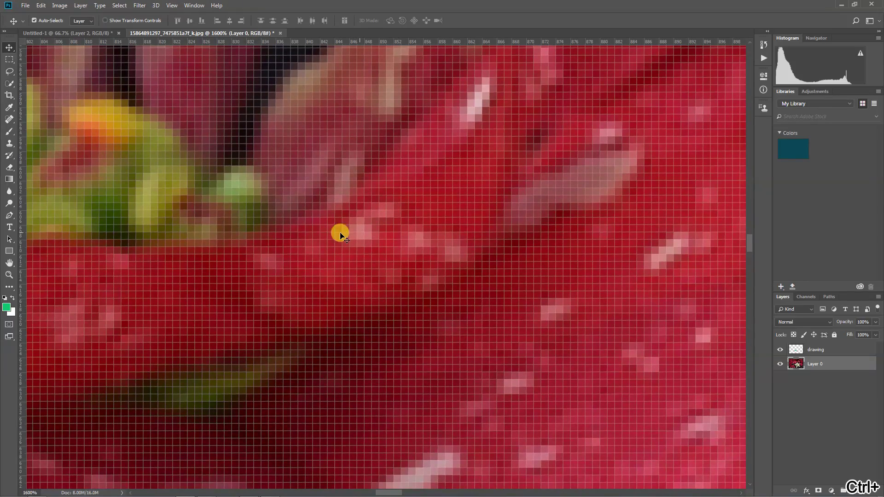
# - Examine the individual color pixels of the speckled flower's green buds and surrounding petals at 1600% and 3200%
pyautogui.moveTo(144, 239); pyautogui.dragTo(429, 267)
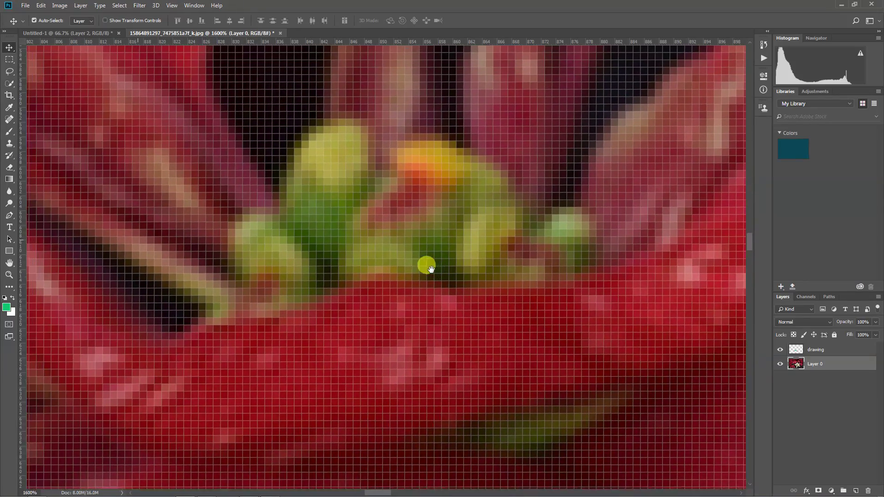
pyautogui.hotkey('ctrl', '+')
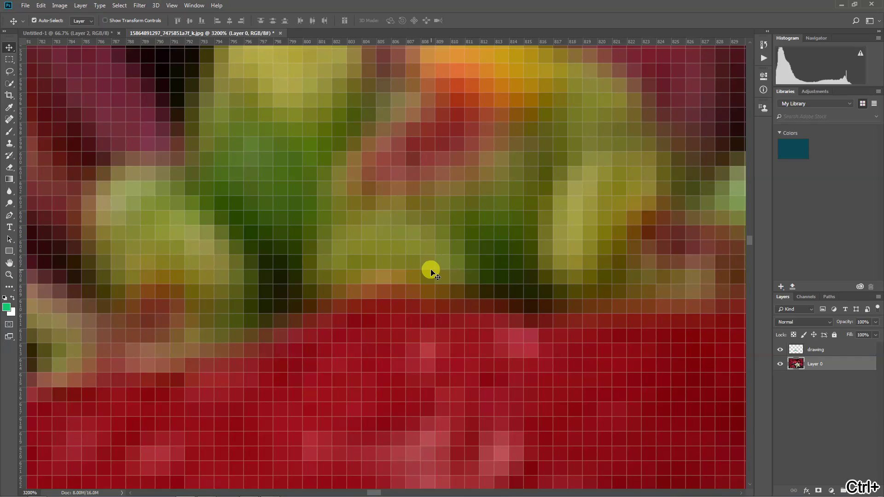
pyautogui.hotkey('ctrl', '-')
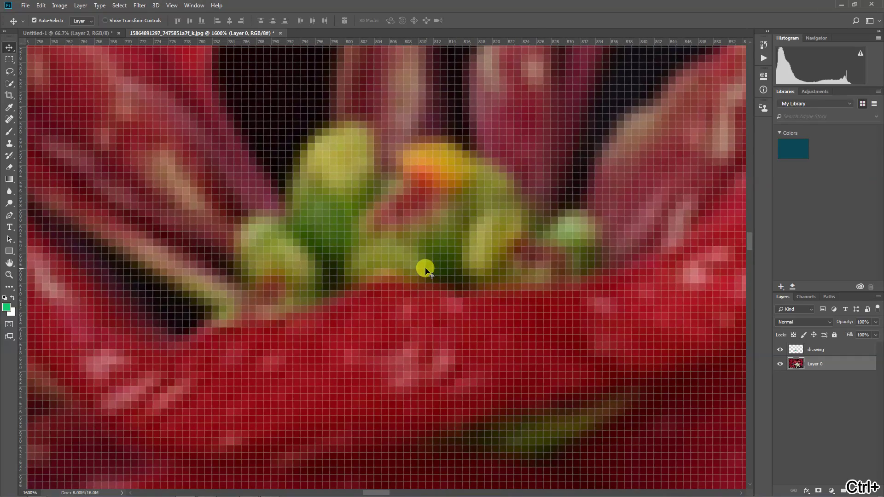
pyautogui.moveTo(426, 239); pyautogui.dragTo(400, 278)
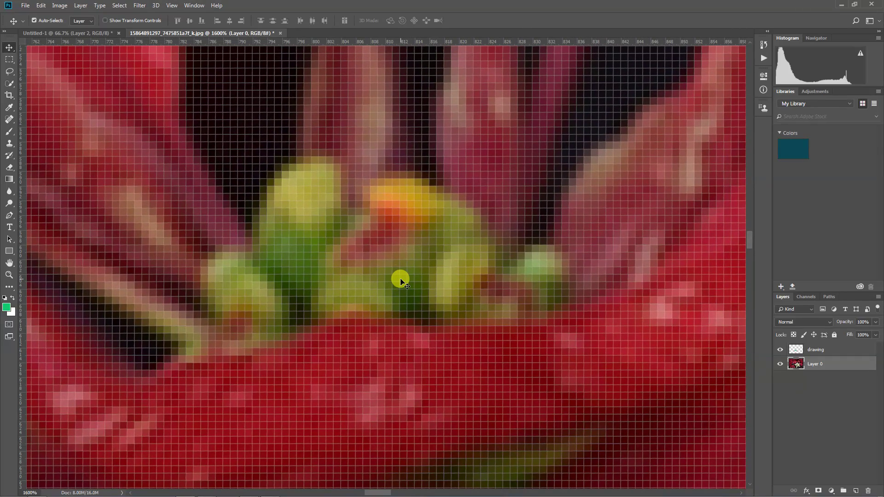
pyautogui.hotkey('ctrl', '+')
pyautogui.moveTo(381, 241); pyautogui.dragTo(422, 302)
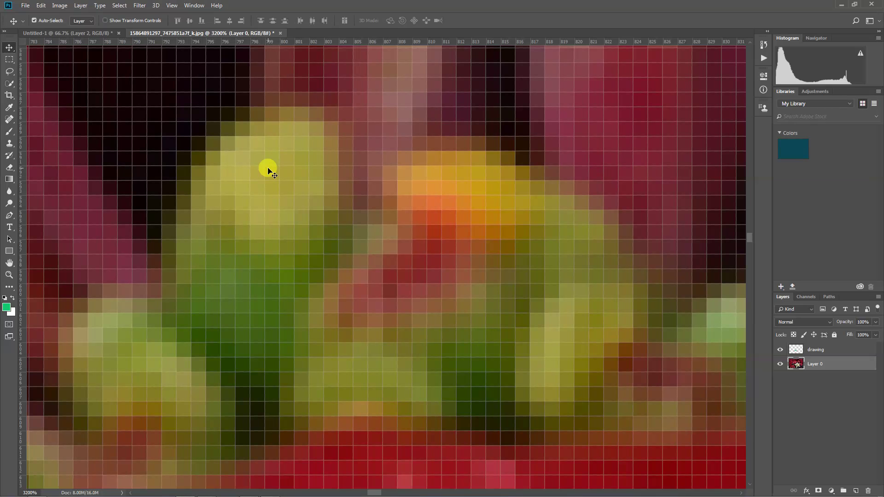
pyautogui.moveTo(114, 208); pyautogui.dragTo(346, 357)
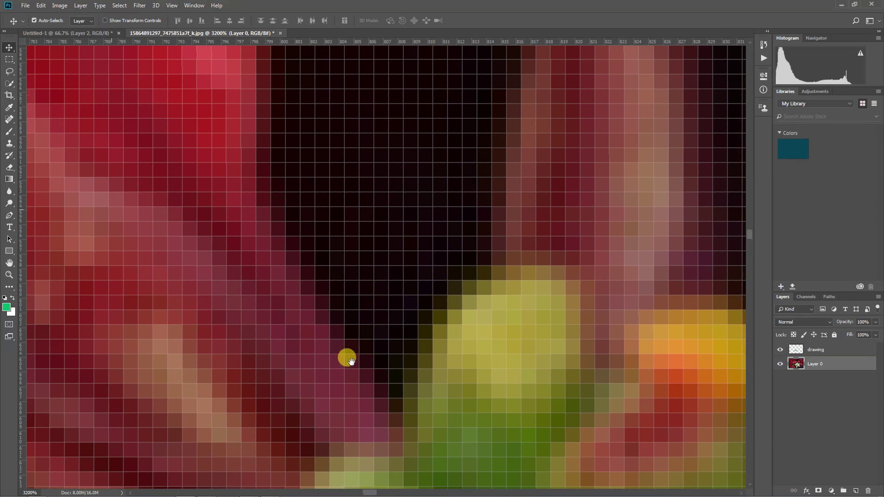
pyautogui.moveTo(264, 224); pyautogui.dragTo(235, 180)
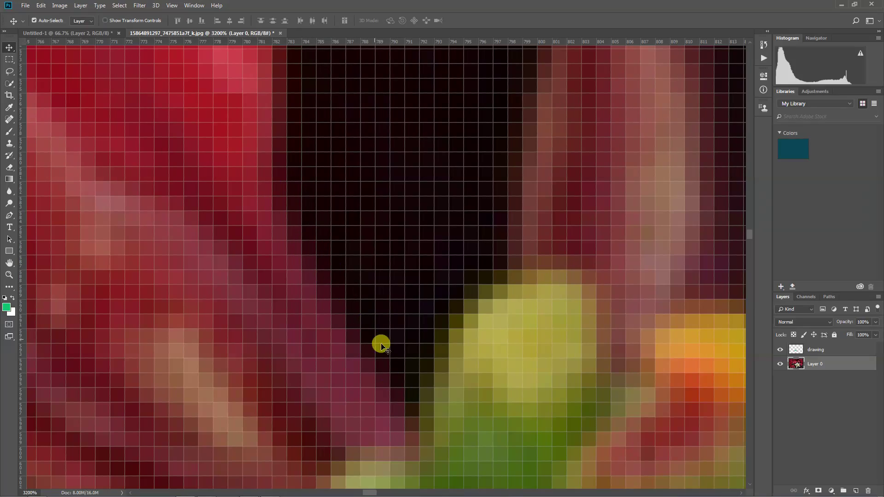
# - Return from the pixel close-up to a view of the whole poinsettia photo at 66.67%
pyautogui.hotkey('ctrl', '-')
pyautogui.hotkey('ctrl', '-')
pyautogui.hotkey('ctrl', '-')
pyautogui.hotkey('ctrl', '-')
pyautogui.hotkey('ctrl', '-')
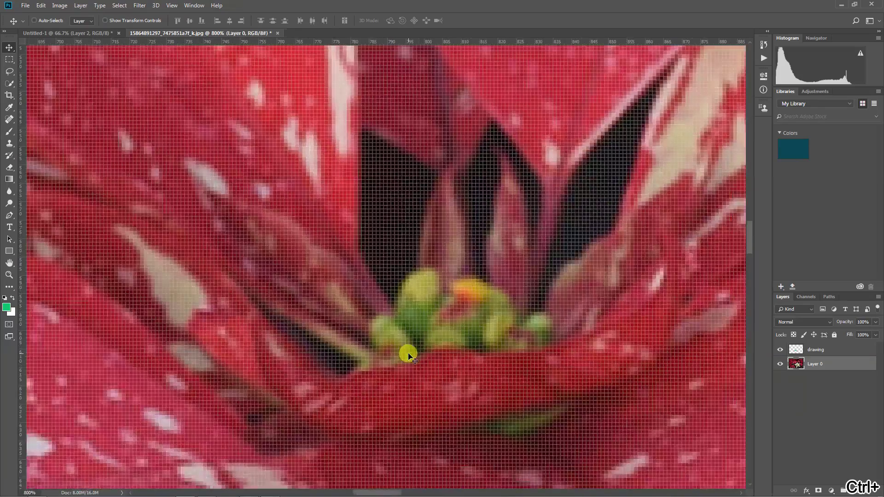
pyautogui.hotkey('ctrl', '-')
pyautogui.hotkey('ctrl', '-')
pyautogui.hotkey('ctrl', '-')
pyautogui.hotkey('ctrl', '-')
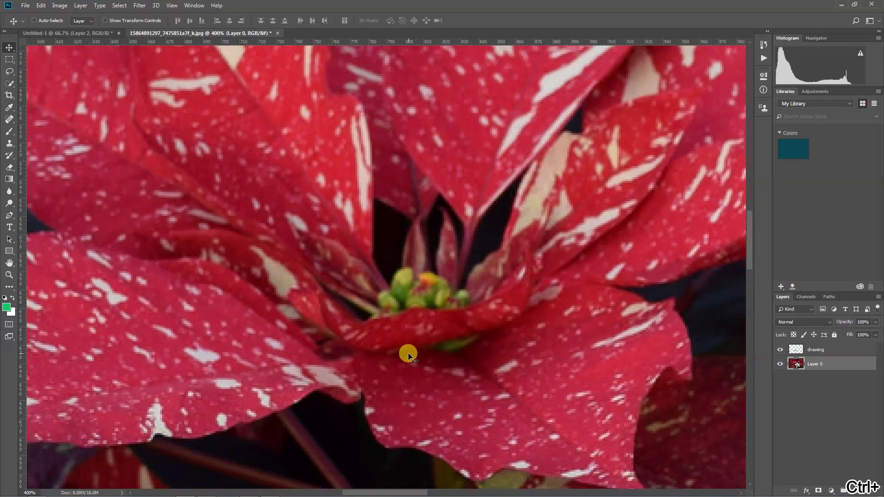
pyautogui.hotkey('ctrl', '-')
pyautogui.hotkey('ctrl', '-')
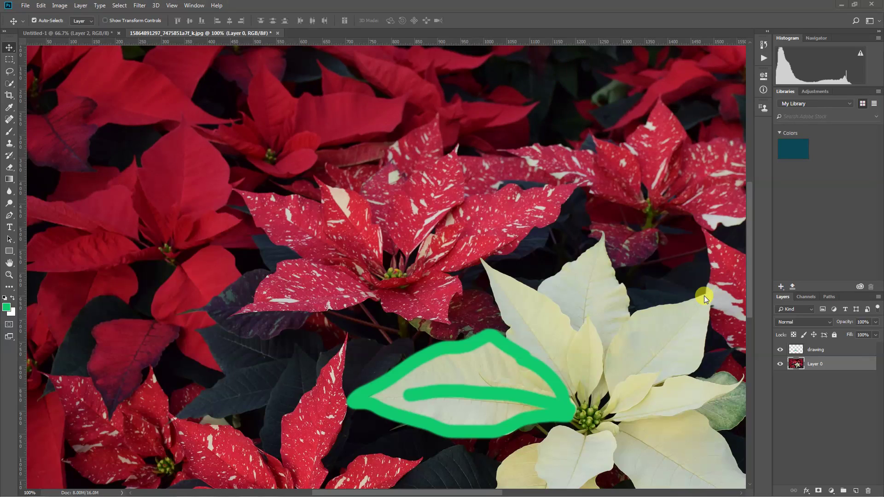
pyautogui.press('ctrl')
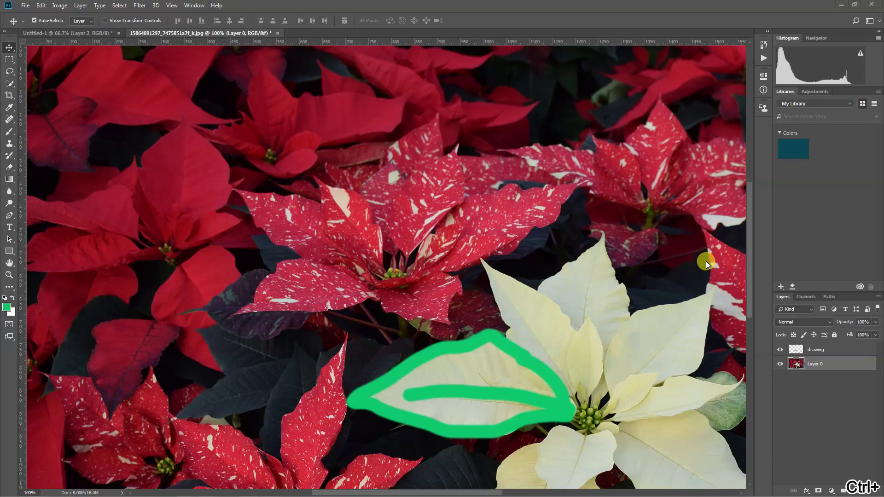
pyautogui.hotkey('ctrl', '-')
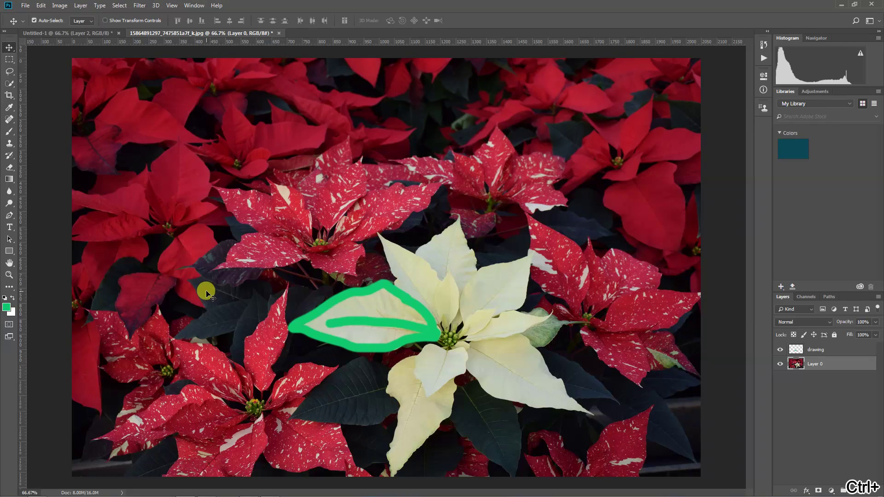
# - Set the Brush to 125 px with 100% hardness and paint a broad green diagonal stroke across the upper photo on Layer 0
pyautogui.click(8, 132)
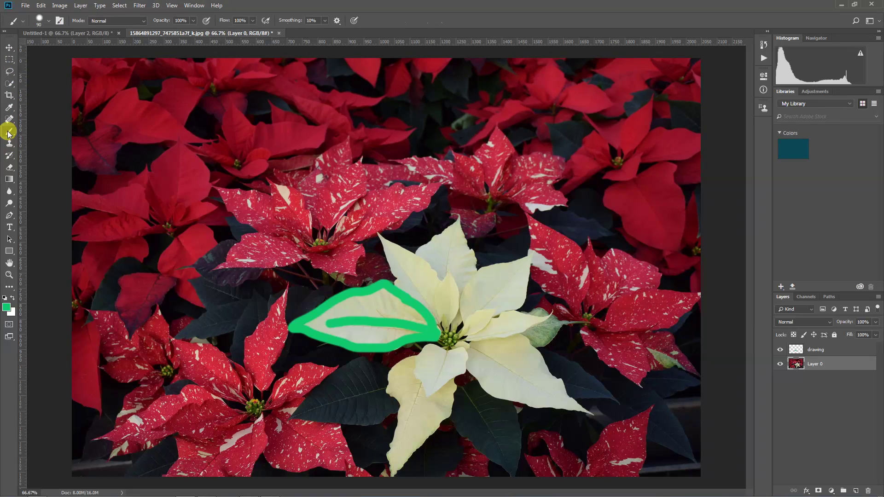
pyautogui.click(49, 20)
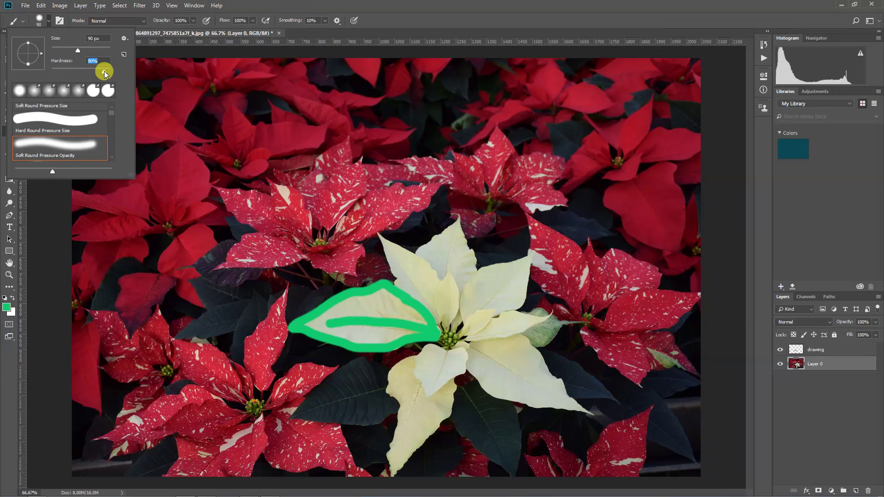
pyautogui.click(257, 92)
pyautogui.hotkey('ctrl', 'z')
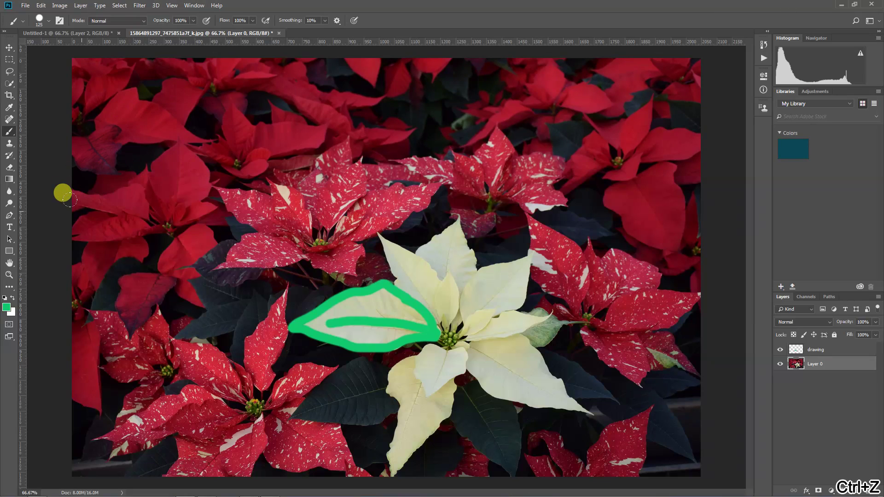
pyautogui.moveTo(39, 203); pyautogui.dragTo(166, 156)
pyautogui.moveTo(181, 123)
pyautogui.mouseDown()
pyautogui.moveTo(296, 75)
pyautogui.moveTo(456, 30)
pyautogui.moveTo(476, 34)
pyautogui.mouseUp()
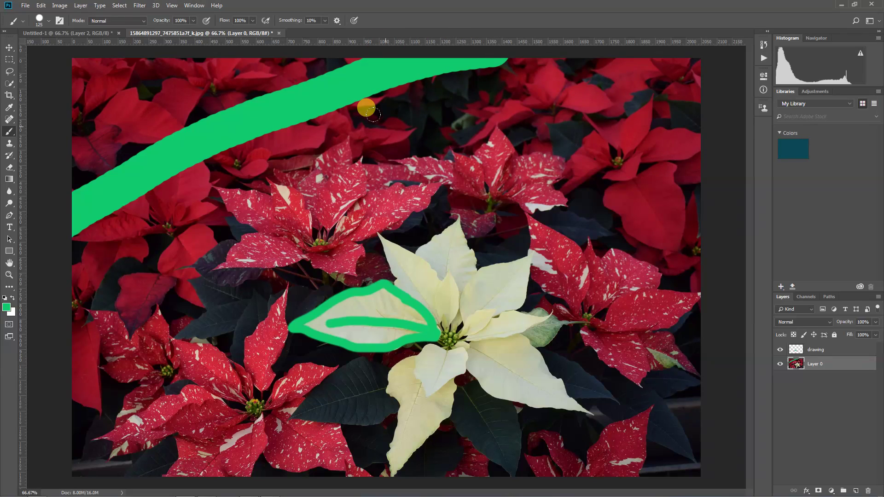
pyautogui.hotkey('ctrl', 'z')
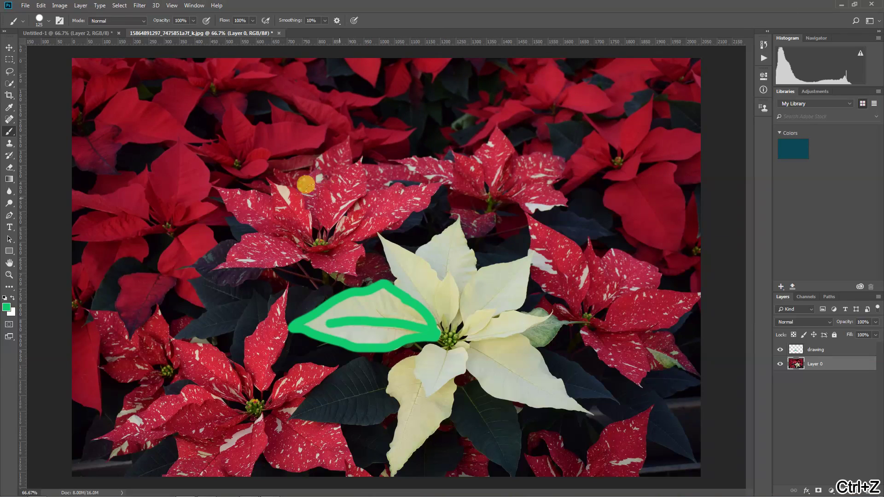
pyautogui.moveTo(116, 276)
pyautogui.mouseDown()
pyautogui.moveTo(210, 208)
pyautogui.moveTo(337, 140)
pyautogui.moveTo(501, 78)
pyautogui.moveTo(638, 39)
pyautogui.mouseUp()
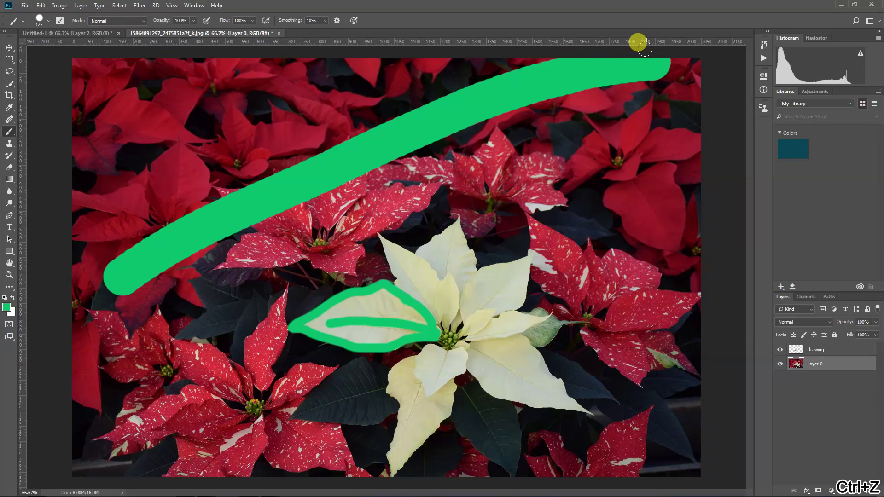
# - Lower the Brush hardness for soft edges and paint a second green diagonal stroke above the hard-edged one
pyautogui.click(49, 22)
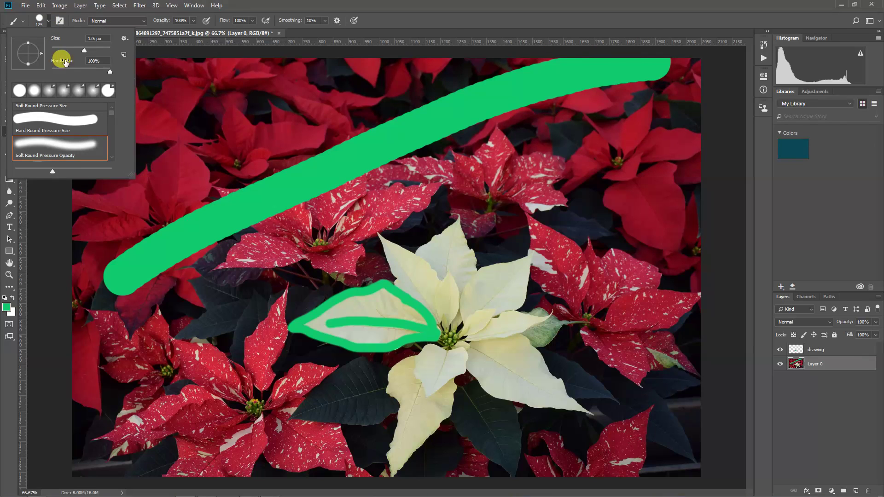
pyautogui.moveTo(69, 72); pyautogui.dragTo(32, 73)
pyautogui.press('Return')
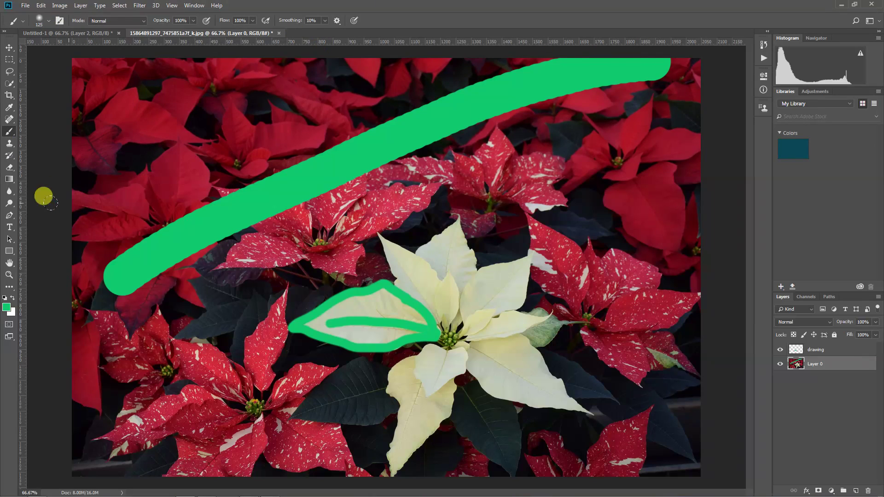
pyautogui.moveTo(60, 235)
pyautogui.mouseDown()
pyautogui.moveTo(183, 151)
pyautogui.moveTo(393, 55)
pyautogui.moveTo(479, 39)
pyautogui.mouseUp()
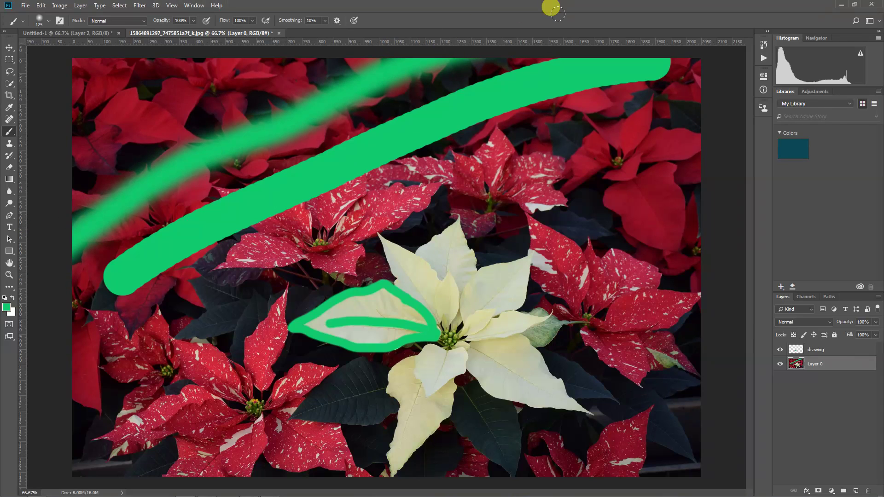
# - Draw a third green diagonal stroke below the hard-edged brush stroke with the Pencil tool
pyautogui.rightClick(7, 132)
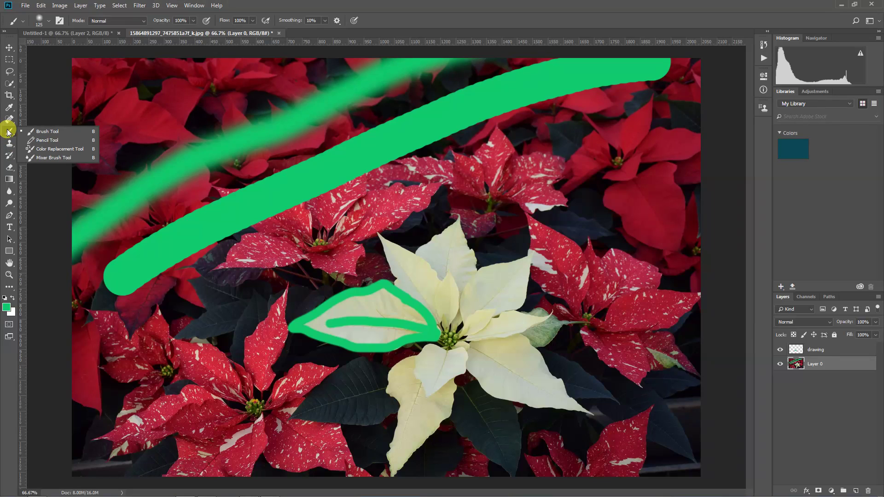
pyautogui.click(37, 139)
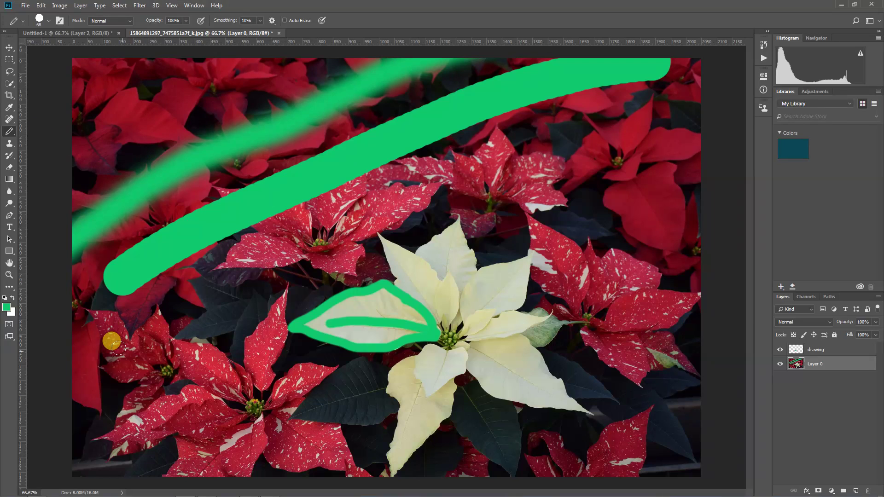
pyautogui.moveTo(128, 337)
pyautogui.mouseDown()
pyautogui.moveTo(223, 286)
pyautogui.moveTo(398, 185)
pyautogui.moveTo(501, 142)
pyautogui.moveTo(690, 96)
pyautogui.mouseUp()
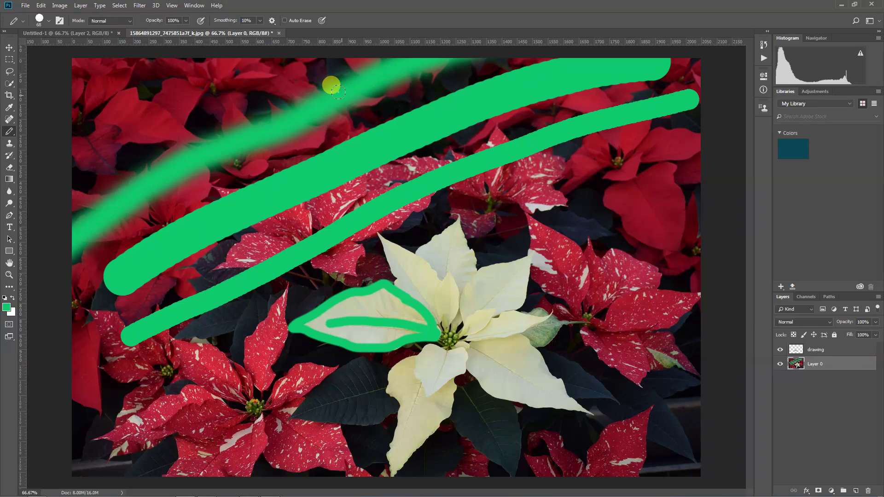
# - Examine the edges of the soft and hard brush strokes up close at 300% and 400% magnification
pyautogui.press('v')
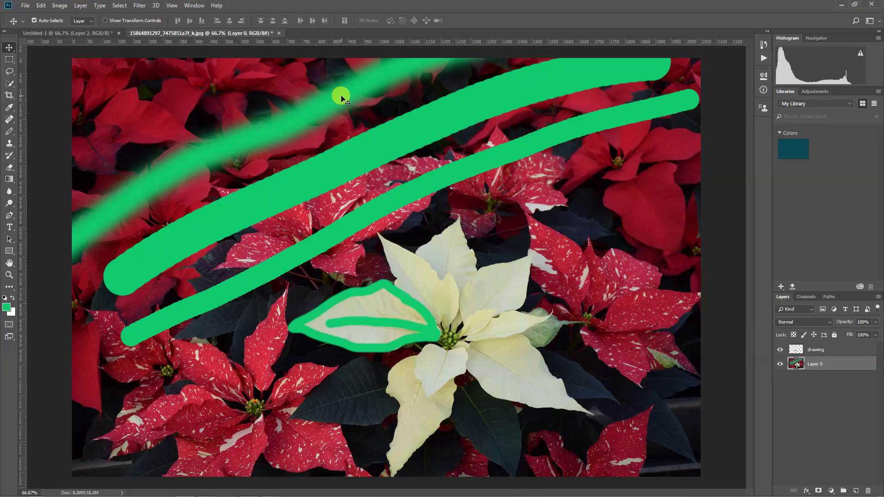
pyautogui.hotkey('ctrl', '+')
pyautogui.hotkey('ctrl', '+')
pyautogui.hotkey('ctrl', '+')
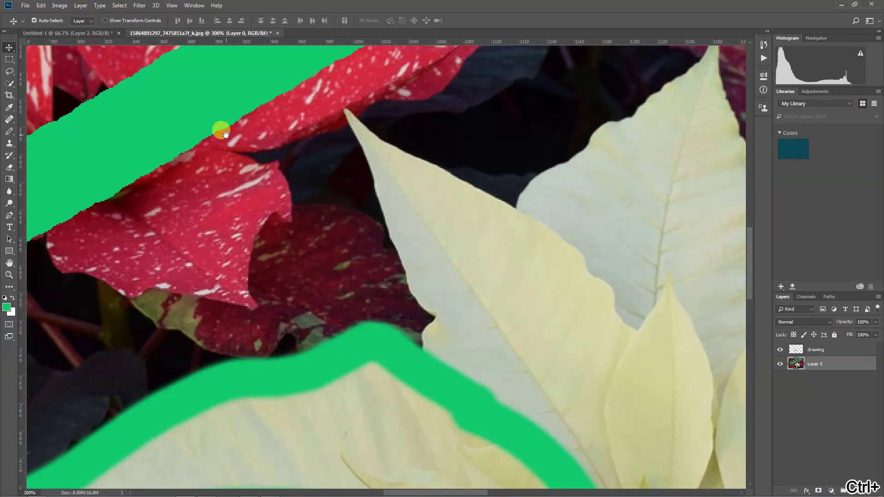
pyautogui.moveTo(225, 134); pyautogui.dragTo(434, 288)
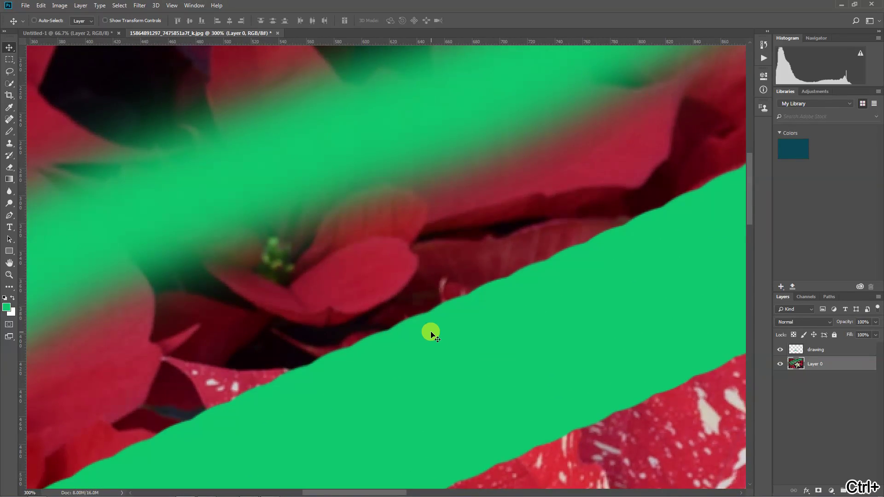
pyautogui.hotkey('ctrl', '+')
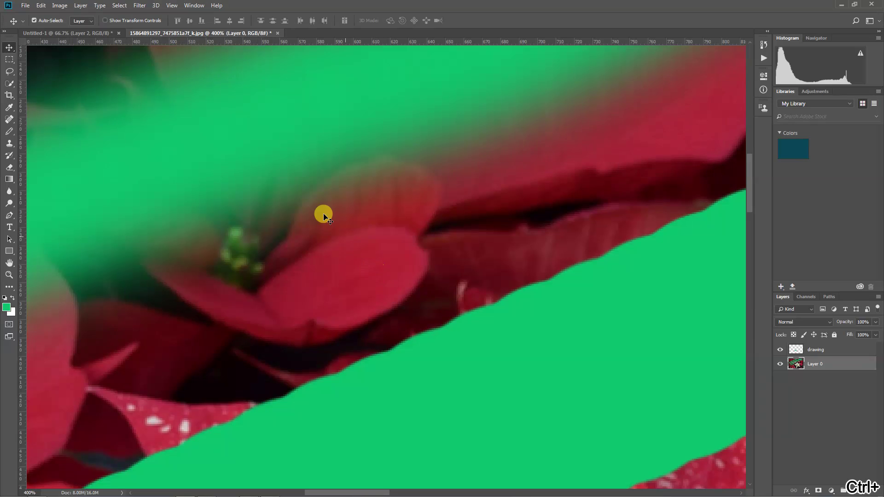
pyautogui.moveTo(312, 217); pyautogui.dragTo(340, 271)
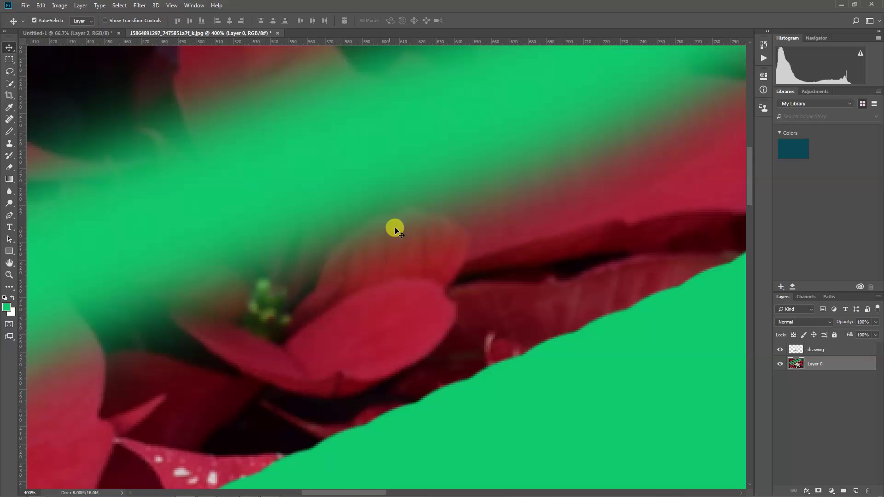
pyautogui.moveTo(330, 312); pyautogui.dragTo(579, 234)
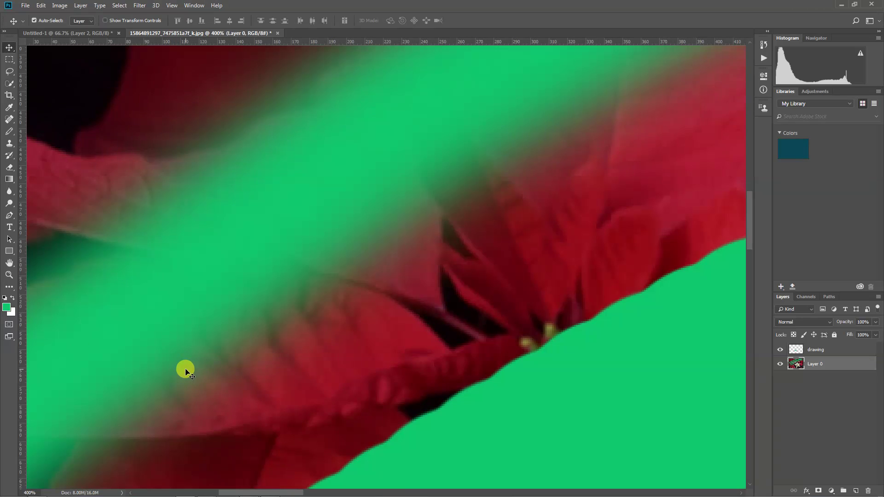
pyautogui.moveTo(430, 419)
pyautogui.mouseDown()
pyautogui.moveTo(287, 362)
pyautogui.moveTo(186, 355)
pyautogui.mouseUp()
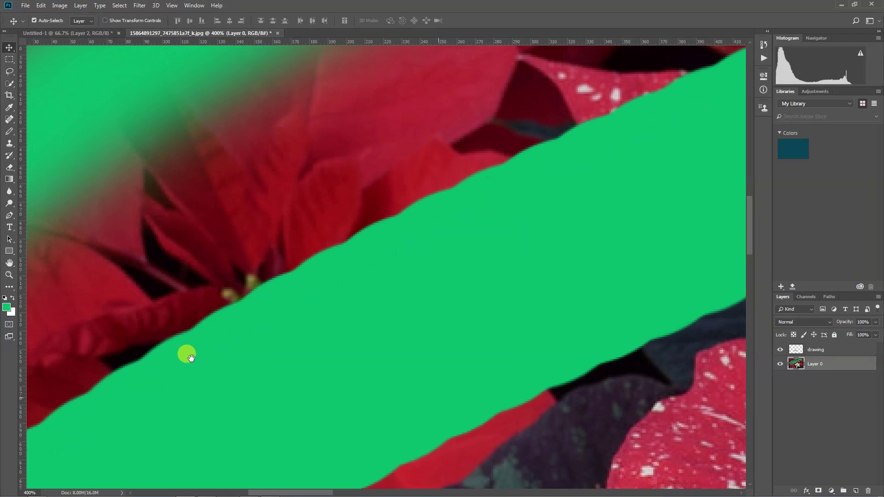
pyautogui.hotkey('ctrl', '-')
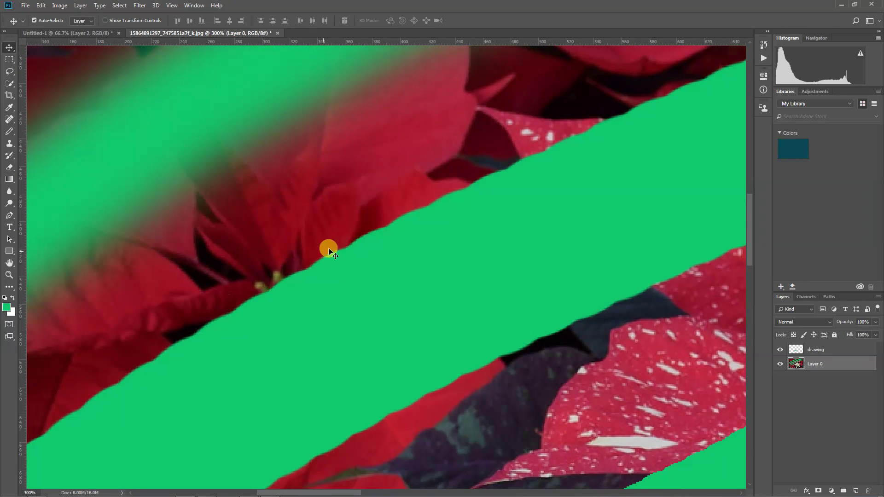
pyautogui.moveTo(267, 281); pyautogui.dragTo(461, 316)
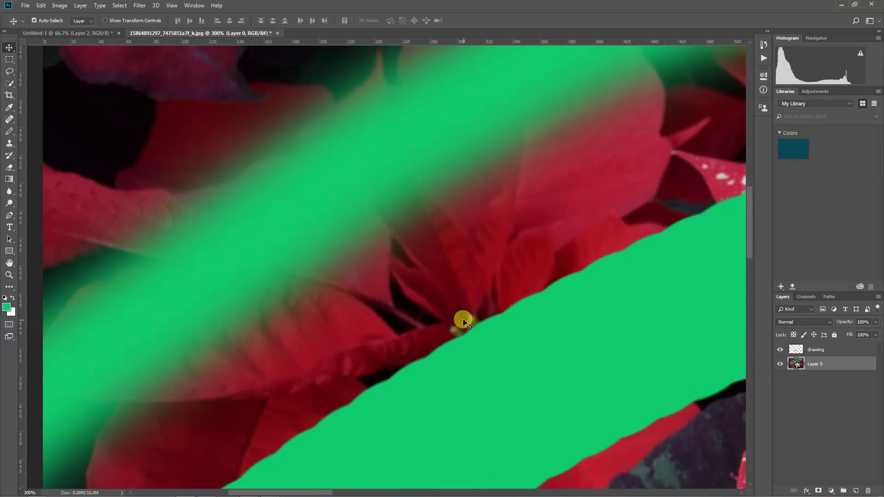
# - Inspect how the soft brush stroke's edge pixels blend into the red petals at 1200% magnification
pyautogui.hotkey('ctrl', '+')
pyautogui.hotkey('ctrl', '+')
pyautogui.hotkey('ctrl', '+')
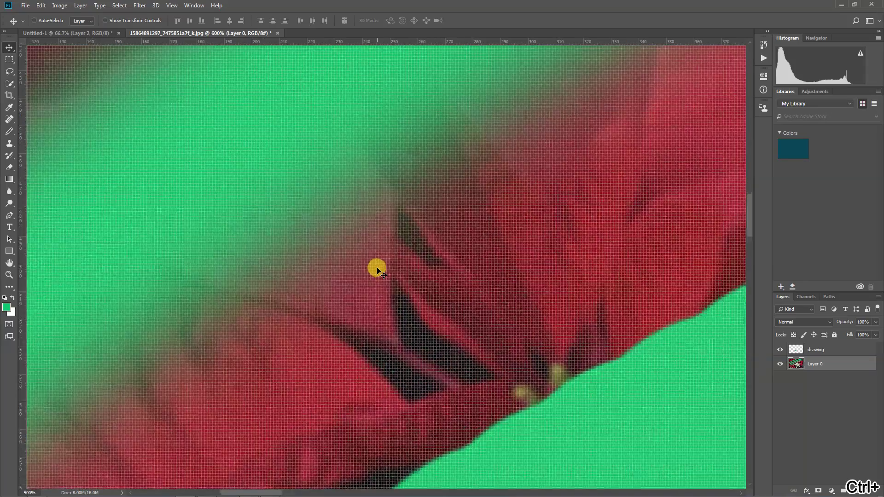
pyautogui.hotkey('ctrl', '+')
pyautogui.hotkey('ctrl', '+')
pyautogui.hotkey('ctrl', '+')
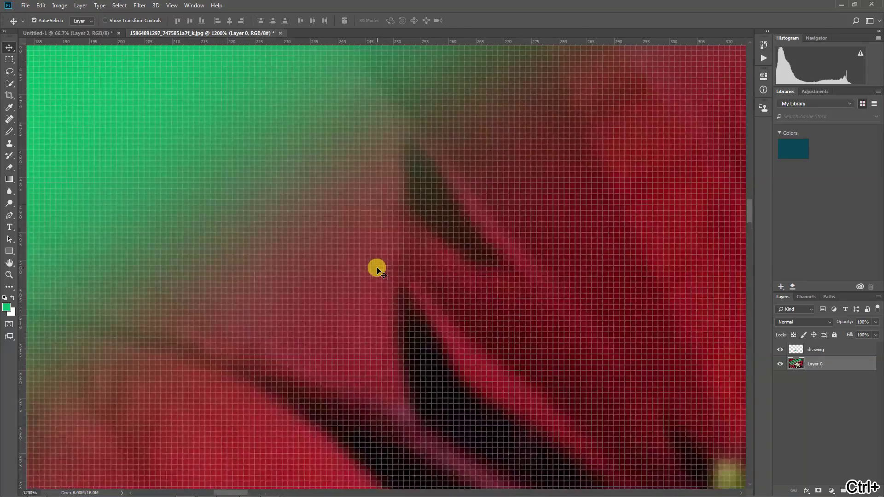
pyautogui.moveTo(322, 269); pyautogui.dragTo(502, 204)
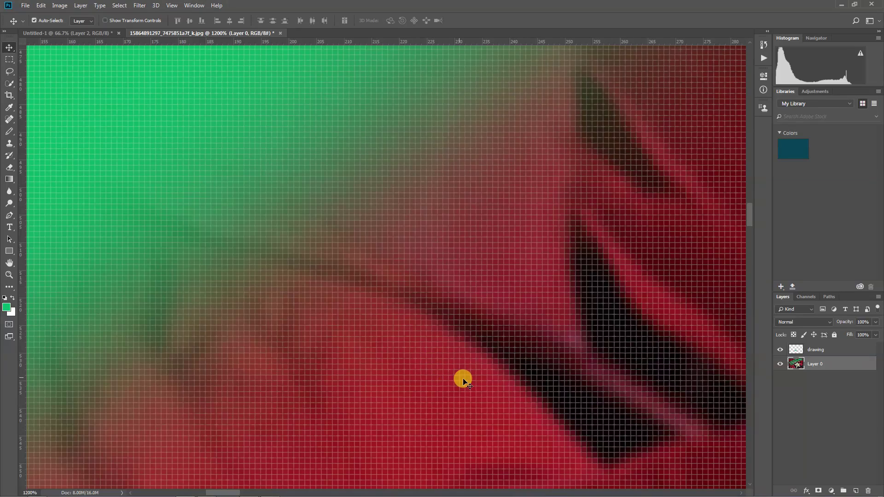
# - Inspect the hard brush stroke's edge at 3200% magnification to see its individual edge pixels
pyautogui.moveTo(483, 393); pyautogui.dragTo(395, 348)
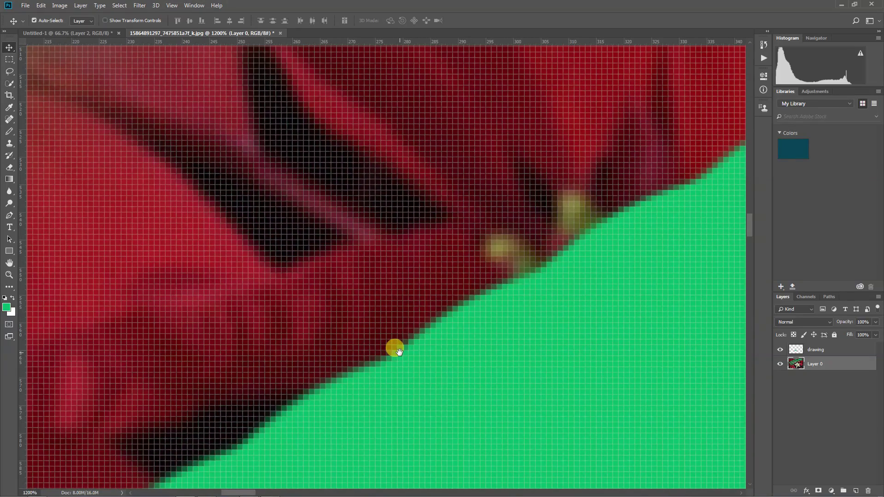
pyautogui.hotkey('ctrl', '+')
pyautogui.hotkey('ctrl', '+')
pyautogui.hotkey('ctrl', '+')
pyautogui.hotkey('ctrl', '+')
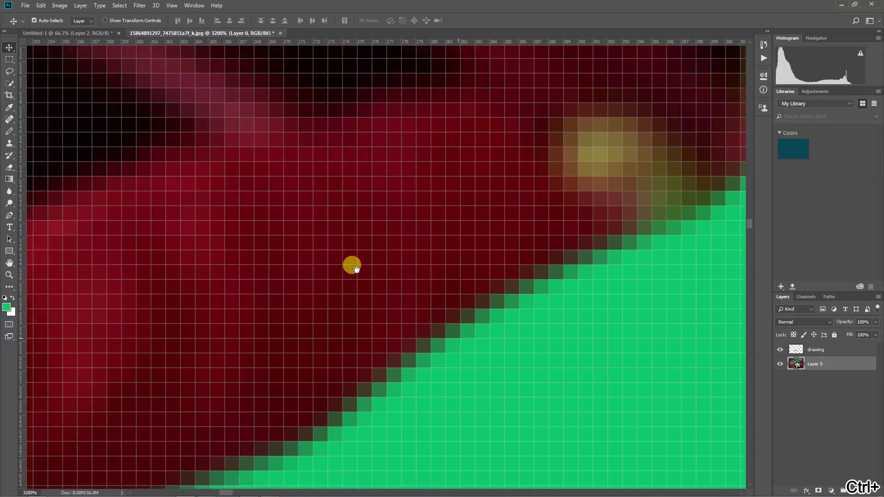
pyautogui.moveTo(355, 267); pyautogui.dragTo(246, 239)
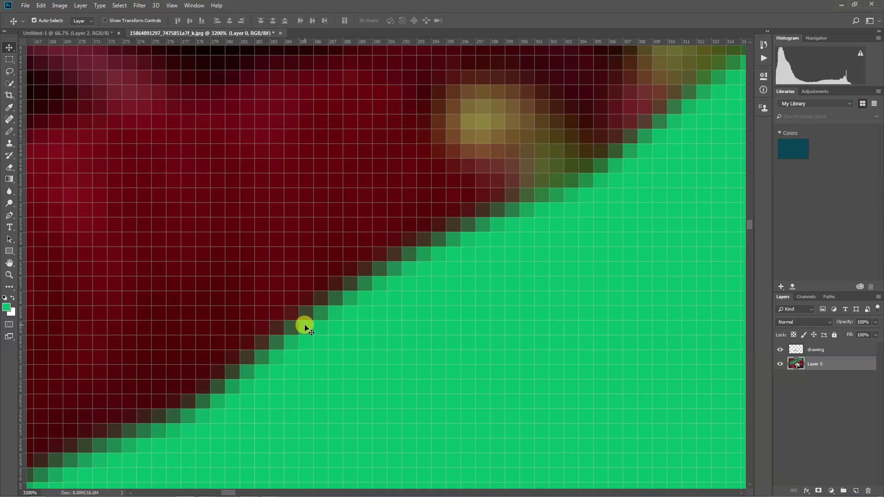
# - Return to a 100% view showing all three green strokes, with the pencil stroke in view
pyautogui.hotkey('ctrl', '-')
pyautogui.hotkey('ctrl', '-')
pyautogui.hotkey('ctrl', '-')
pyautogui.hotkey('ctrl', '-')
pyautogui.hotkey('ctrl', '-')
pyautogui.hotkey('ctrl', '-')
pyautogui.hotkey('ctrl', '-')
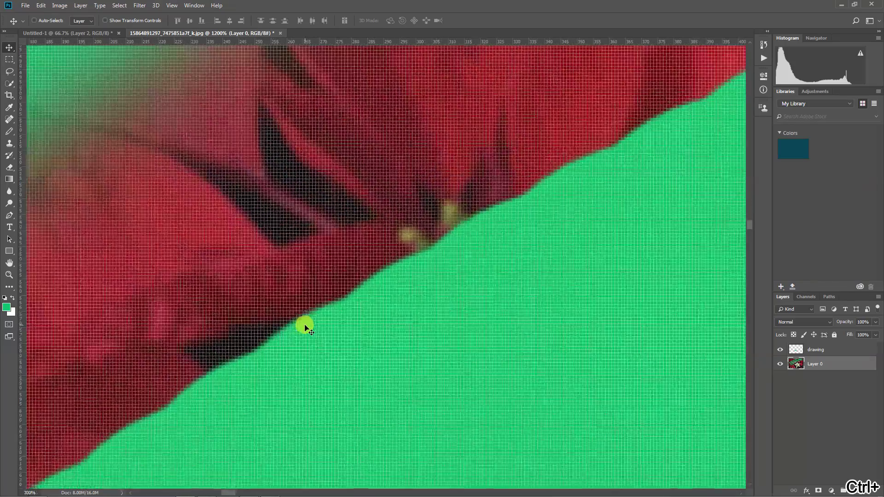
pyautogui.hotkey('ctrl', '-')
pyautogui.hotkey('ctrl', '-')
pyautogui.hotkey('ctrl', '-')
pyautogui.hotkey('ctrl', '-')
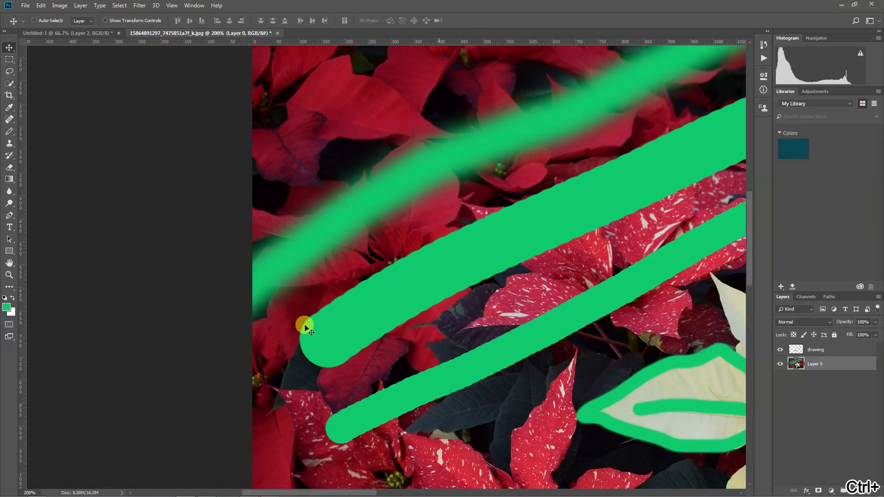
pyautogui.scroll(-3, 413, 361)
pyautogui.hscroll(3, 413, 361)
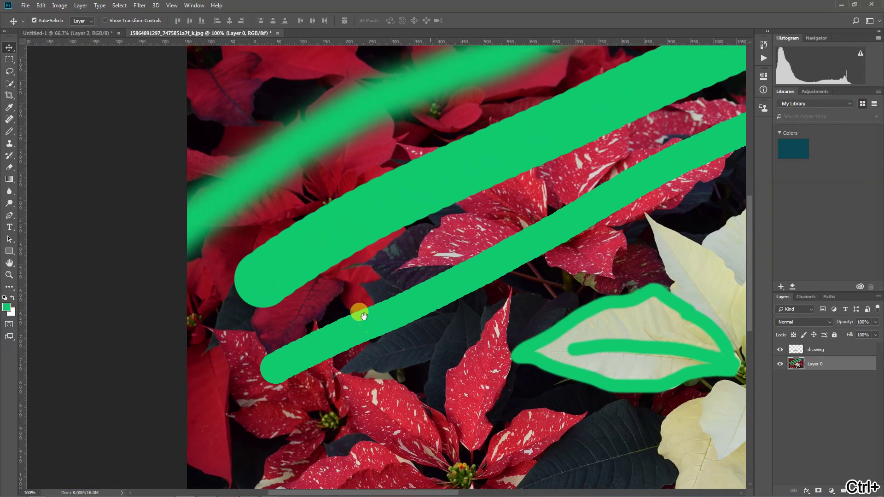
# - Inspect the upper edge of the pencil stroke pixel by pixel at 1600% magnification
pyautogui.hotkey('ctrl', '+')
pyautogui.hotkey('ctrl', '+')
pyautogui.hotkey('ctrl', '+')
pyautogui.hotkey('ctrl', '+')
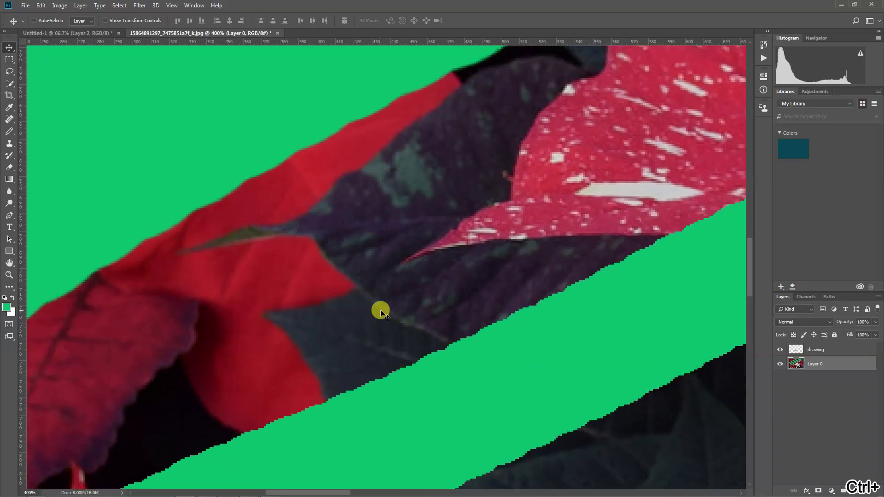
pyautogui.scroll(-2, 404, 306)
pyautogui.hscroll(4, 326, 270)
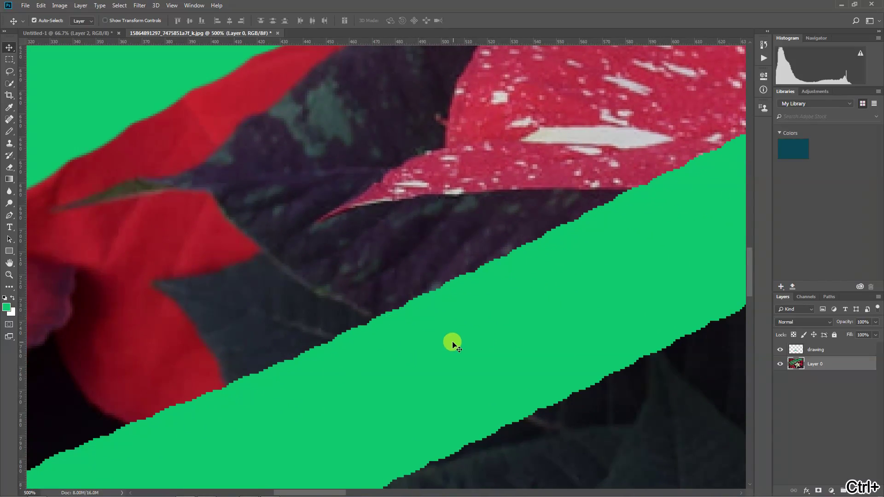
pyautogui.hotkey('ctrl', '+')
pyautogui.hotkey('ctrl', '+')
pyautogui.hotkey('ctrl', '+')
pyautogui.hotkey('ctrl', '+')
pyautogui.hotkey('ctrl', '+')
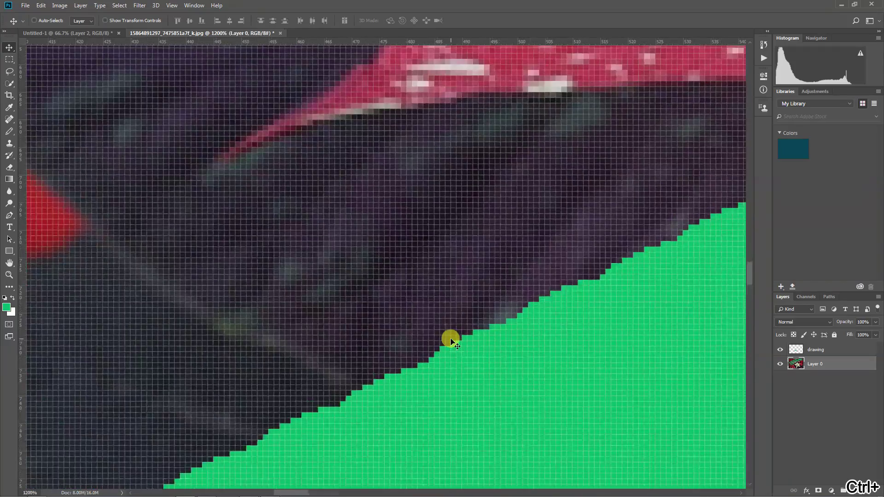
pyautogui.scroll(-3, 328, 246)
pyautogui.hscroll(4, 562, 229)
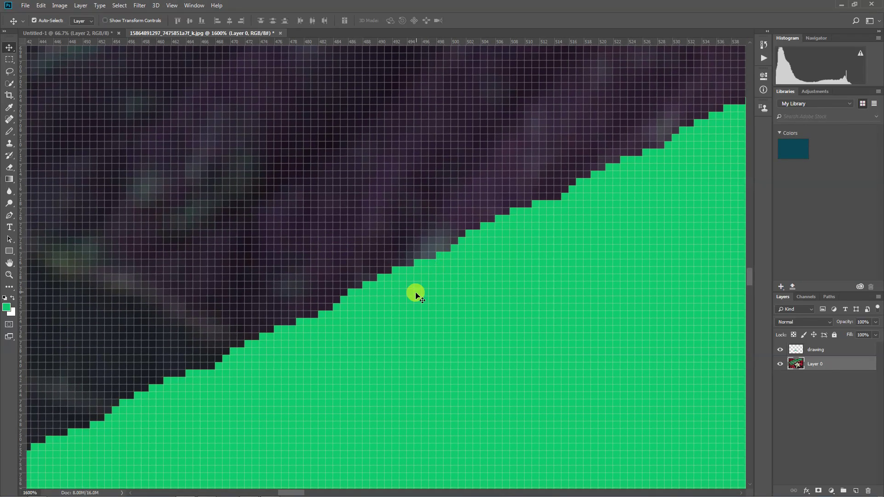
# - Choose the Eraser tool and reduce its size to 40 px
pyautogui.click(9, 170)
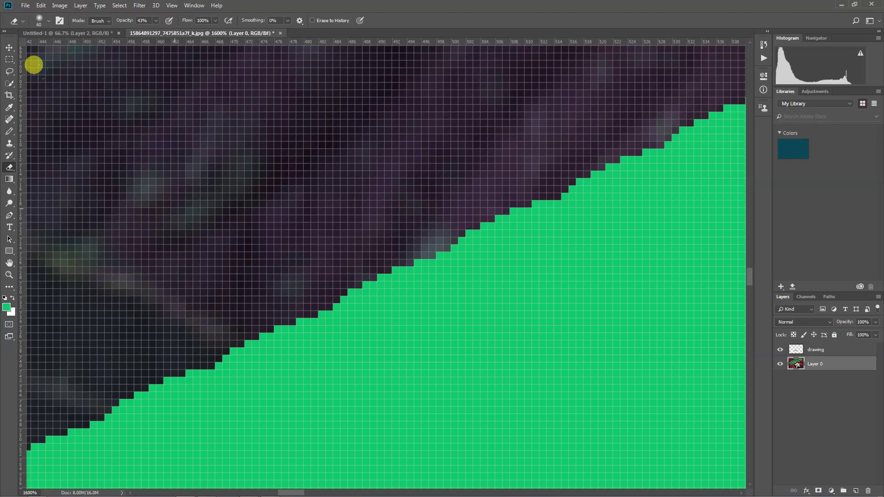
pyautogui.press('[')
pyautogui.press('[')
pyautogui.press('[')
pyautogui.press('[')
pyautogui.press('[')
pyautogui.press('[')
pyautogui.press('[')
pyautogui.press('[')
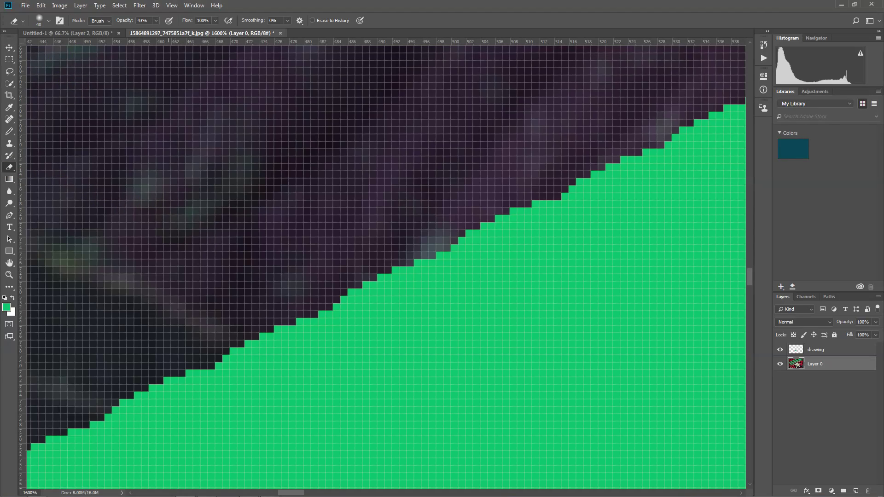
# - Set the Eraser to Pencil mode at 28 px, erase a test spot above the pencil stroke, and undo the erasure
pyautogui.click(107, 21)
pyautogui.click(106, 36)
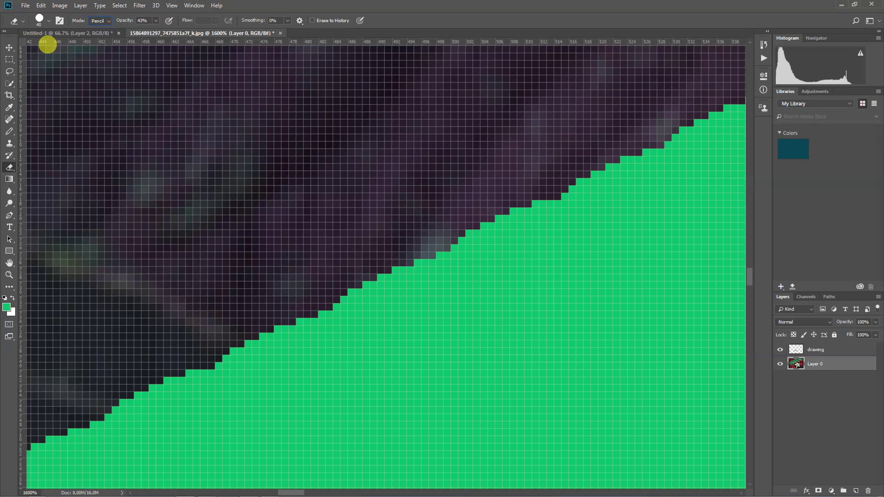
pyautogui.click(48, 20)
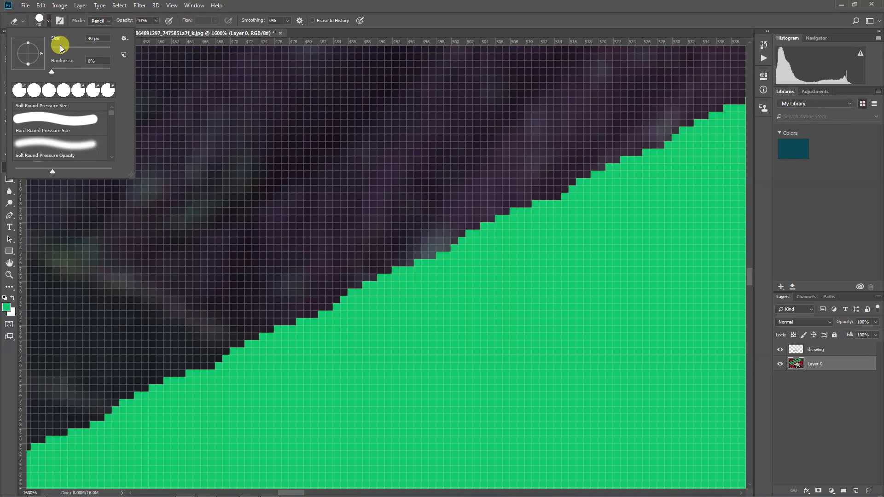
pyautogui.moveTo(60, 51); pyautogui.dragTo(58, 51)
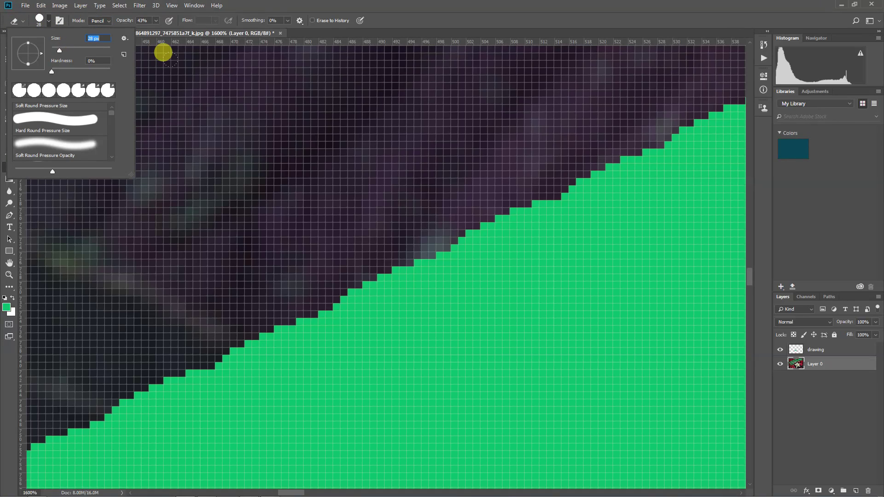
pyautogui.click(162, 75)
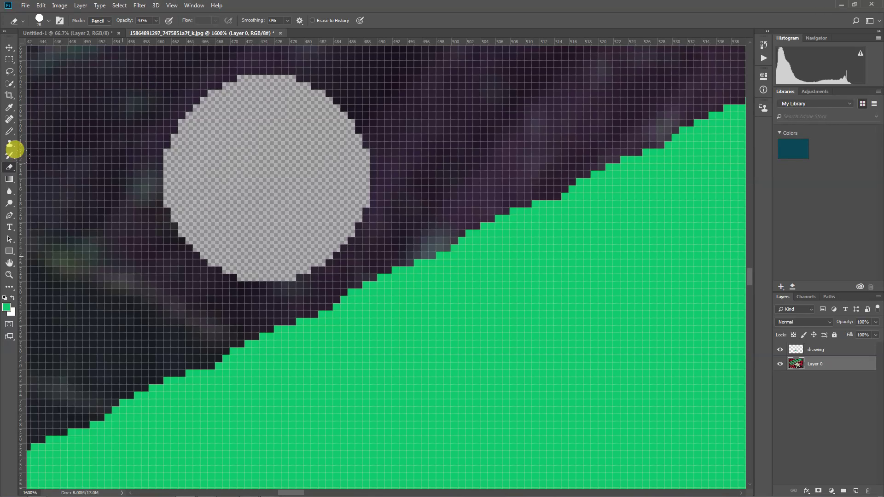
pyautogui.hotkey('ctrl', 'z')
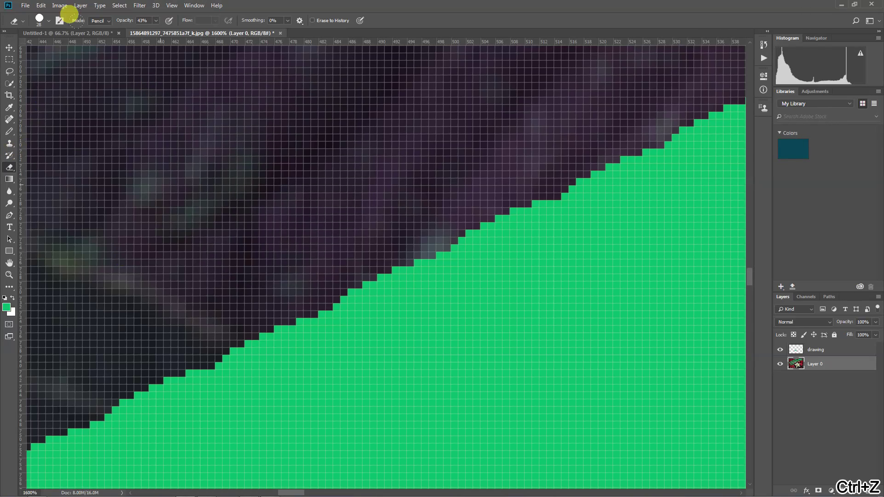
# - Set the Eraser to Brush mode, erase a soft test spot in the dark leaf, and undo the erasure
pyautogui.click(107, 29)
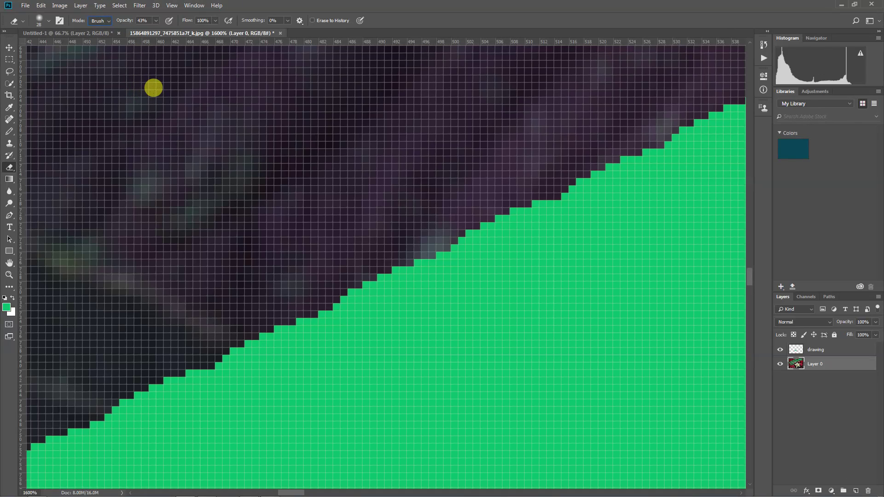
pyautogui.click(235, 171)
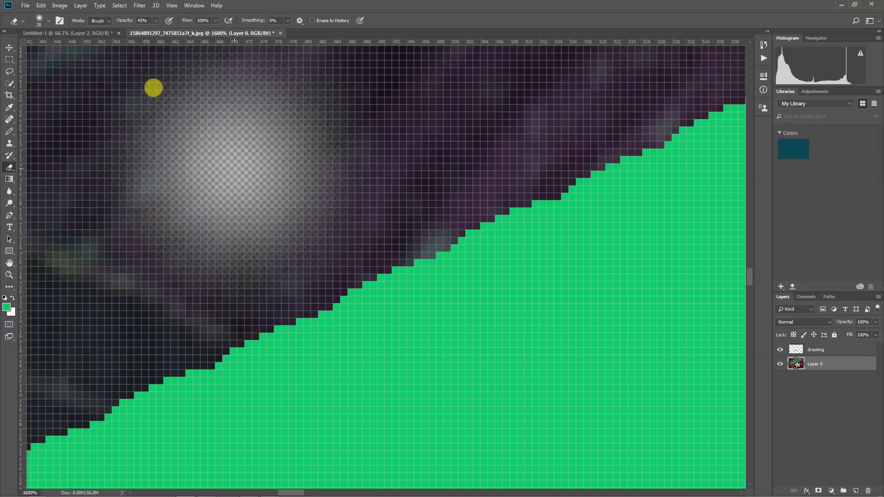
pyautogui.hotkey('ctrl', 'z')
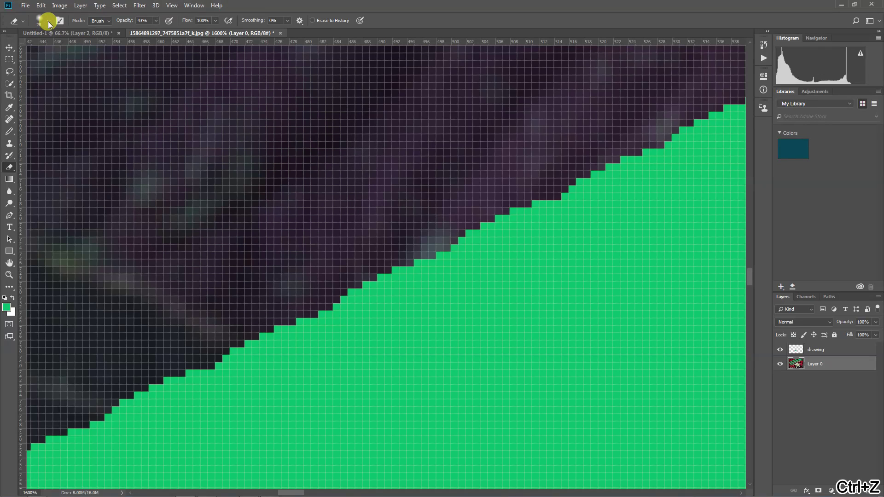
# - Raise the Eraser's hardness, erase a 28 px round spot in the dark leaf on Layer 0, and return to the Move tool
pyautogui.click(48, 21)
pyautogui.moveTo(79, 69); pyautogui.dragTo(108, 68)
pyautogui.press('Return')
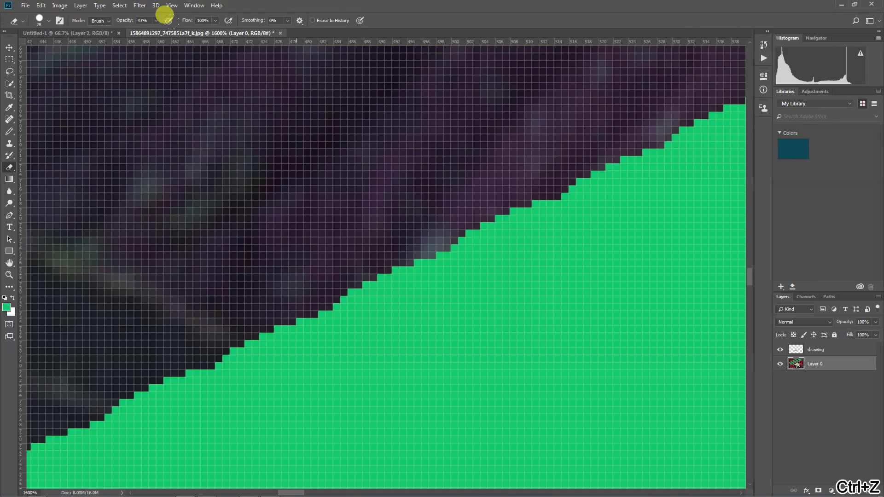
pyautogui.hotkey('ctrl', 'shift', 'z')
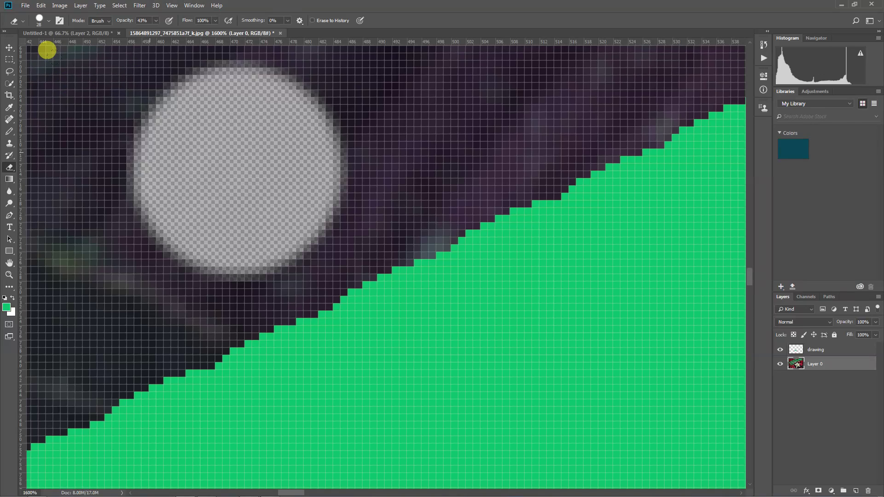
pyautogui.press('v')
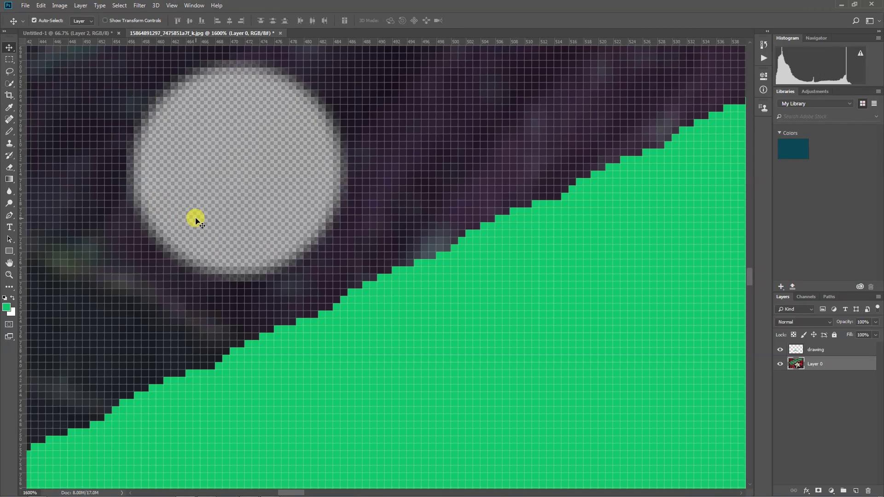
# - Undo the round test erasure on Layer 0, the diagonal green test strokes, and the closing strokes on the left petal's drawing
pyautogui.hotkey('ctrl', 'z')
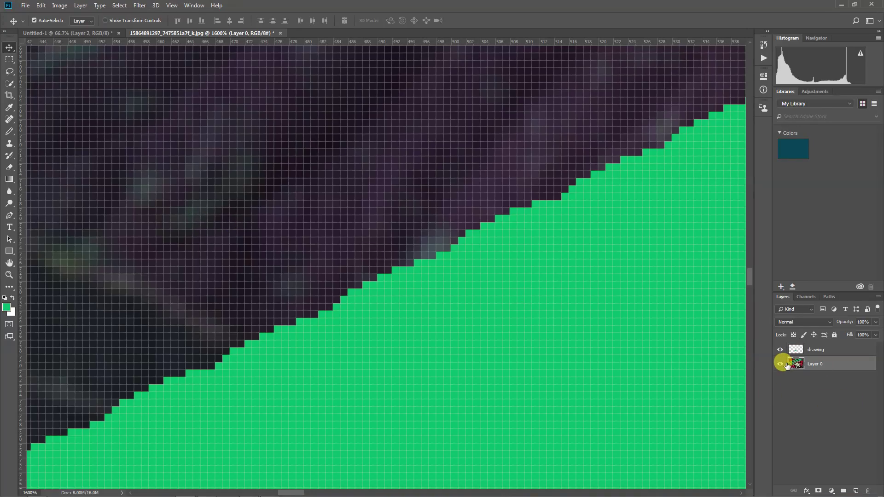
pyautogui.hotkey('ctrl', '-')
pyautogui.hotkey('ctrl', '-')
pyautogui.hotkey('ctrl', '-')
pyautogui.hotkey('ctrl', '-')
pyautogui.hotkey('ctrl', '-')
pyautogui.hotkey('ctrl', '-')
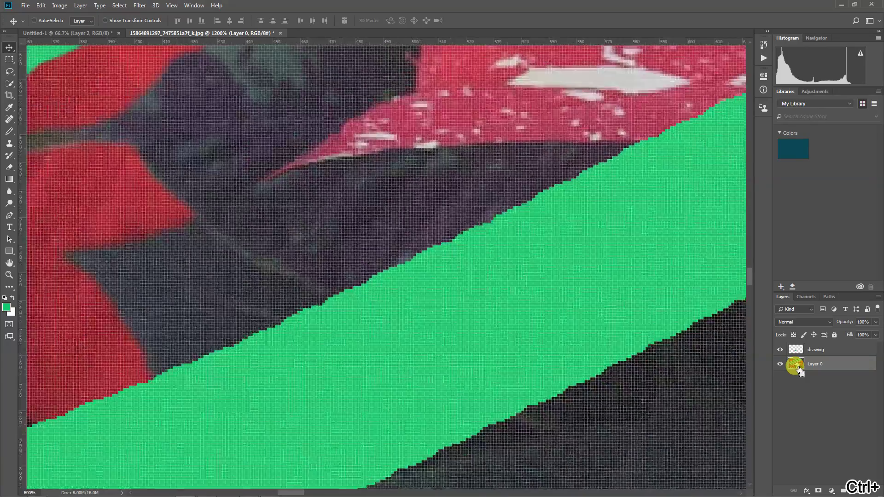
pyautogui.hotkey('ctrl', '-')
pyautogui.hotkey('ctrl', '-')
pyautogui.hotkey('ctrl', '-')
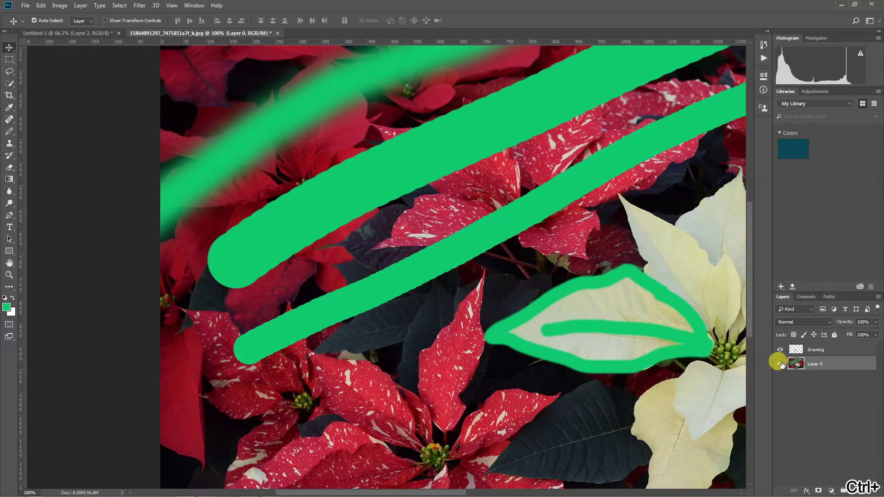
pyautogui.click(780, 364)
pyautogui.click(780, 364)
pyautogui.hotkey('ctrl', 'alt', 'z')
pyautogui.hotkey('ctrl', 'alt', 'z')
pyautogui.hotkey('ctrl', 'alt', 'z')
pyautogui.hotkey('ctrl', 'alt', 'z')
pyautogui.hotkey('ctrl', 'alt', 'z')
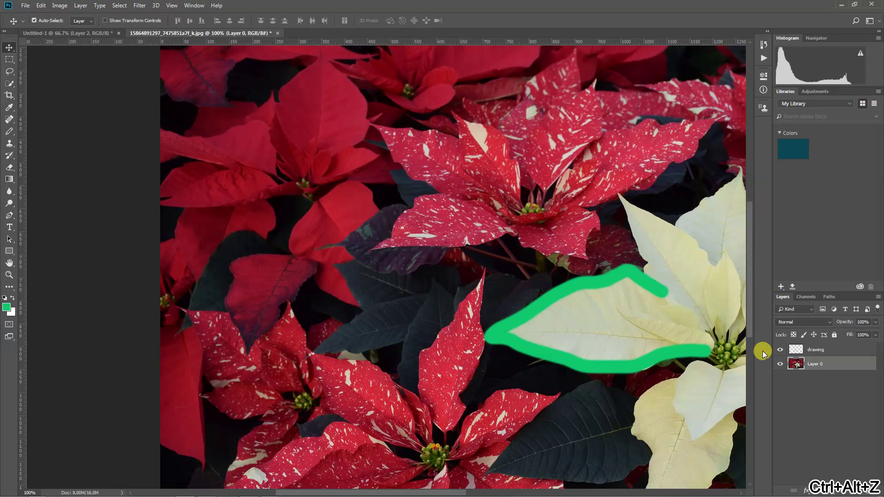
# - On the drawing layer, outline the white flower's upper-left petal in green with a smaller Pencil
pyautogui.press('b')
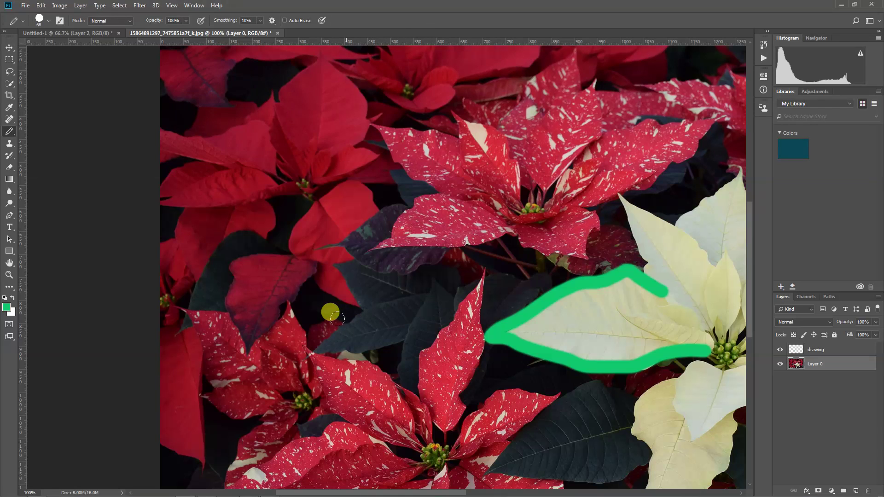
pyautogui.click(829, 354)
pyautogui.moveTo(424, 247); pyautogui.dragTo(375, 253)
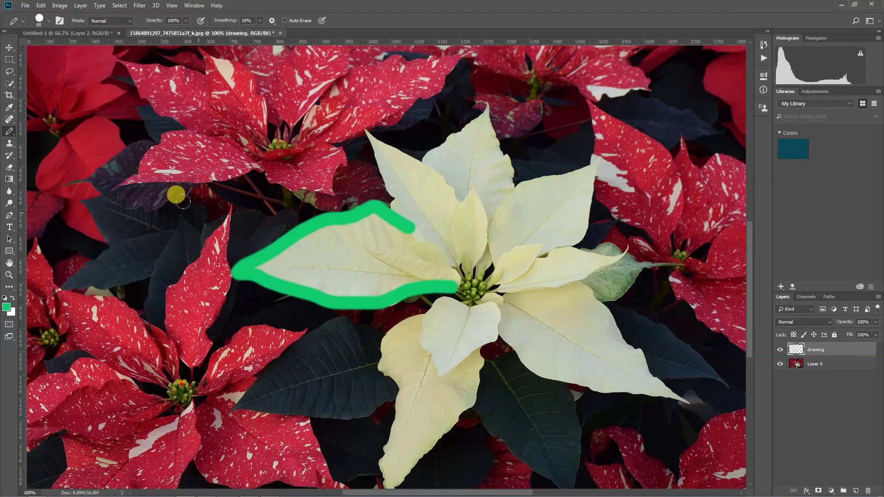
pyautogui.press('[')
pyautogui.press('[')
pyautogui.press('[')
pyautogui.press('[')
pyautogui.press('[')
pyautogui.press('[')
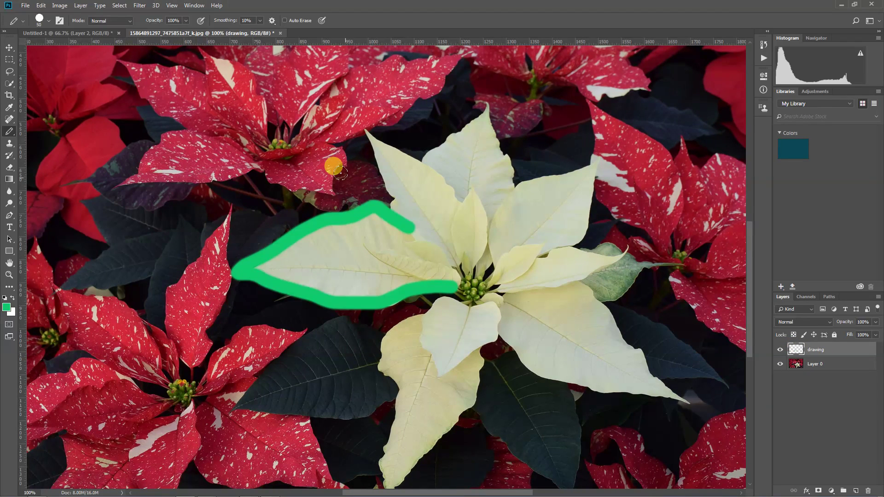
pyautogui.moveTo(371, 138)
pyautogui.mouseDown()
pyautogui.moveTo(405, 219)
pyautogui.moveTo(370, 132)
pyautogui.moveTo(428, 162)
pyautogui.moveTo(461, 203)
pyautogui.moveTo(472, 196)
pyautogui.moveTo(456, 242)
pyautogui.moveTo(464, 260)
pyautogui.mouseUp()
# - Outline the small central petal, the top petal and the upper-right petal in green with a thinner Pencil
pyautogui.press('[')
pyautogui.press('[')
pyautogui.press('[')
pyautogui.press('[')
pyautogui.moveTo(476, 192)
pyautogui.mouseDown()
pyautogui.moveTo(490, 256)
pyautogui.moveTo(465, 277)
pyautogui.mouseUp()
pyautogui.moveTo(426, 152)
pyautogui.mouseDown()
pyautogui.moveTo(479, 129)
pyautogui.moveTo(491, 109)
pyautogui.moveTo(516, 174)
pyautogui.moveTo(510, 195)
pyautogui.mouseUp()
pyautogui.moveTo(503, 265)
pyautogui.mouseDown()
pyautogui.moveTo(498, 217)
pyautogui.moveTo(521, 192)
pyautogui.moveTo(604, 171)
pyautogui.moveTo(591, 232)
pyautogui.moveTo(553, 254)
pyautogui.moveTo(512, 249)
pyautogui.mouseUp()
# - Switch to the Eraser and enlarge it to 80 px
pyautogui.press('e')
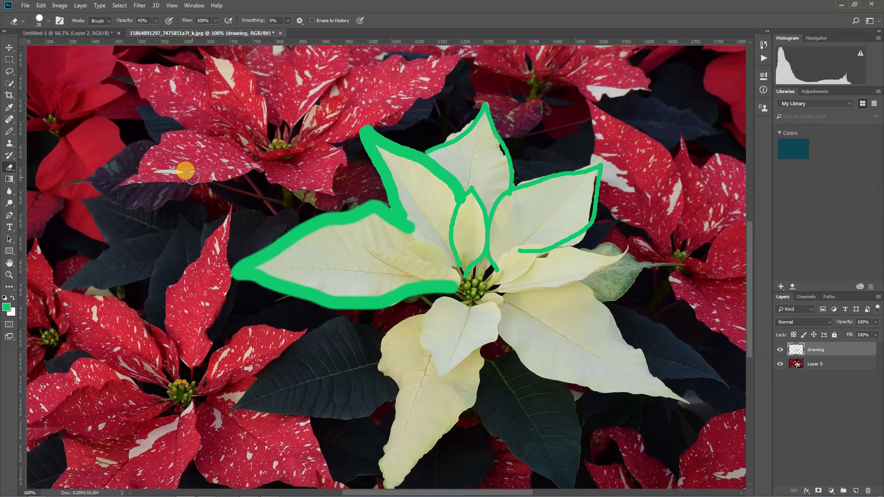
pyautogui.press(']')
pyautogui.press(']')
pyautogui.press(']')
pyautogui.press(']')
pyautogui.press(']')
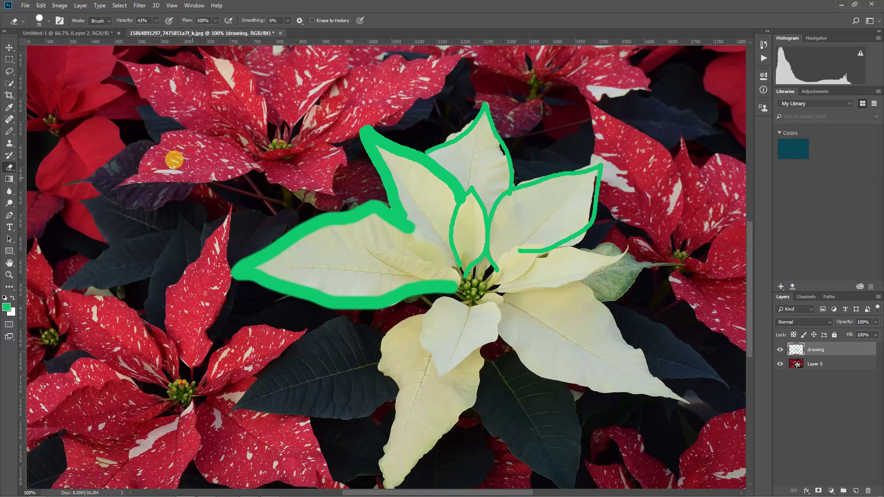
pyautogui.press(']')
# - Try erasing the left petal's green outline at 43% opacity, undo it, and set the Eraser's opacity to 100%
pyautogui.moveTo(375, 178)
pyautogui.mouseDown()
pyautogui.moveTo(259, 226)
pyautogui.moveTo(325, 231)
pyautogui.moveTo(247, 252)
pyautogui.mouseUp()
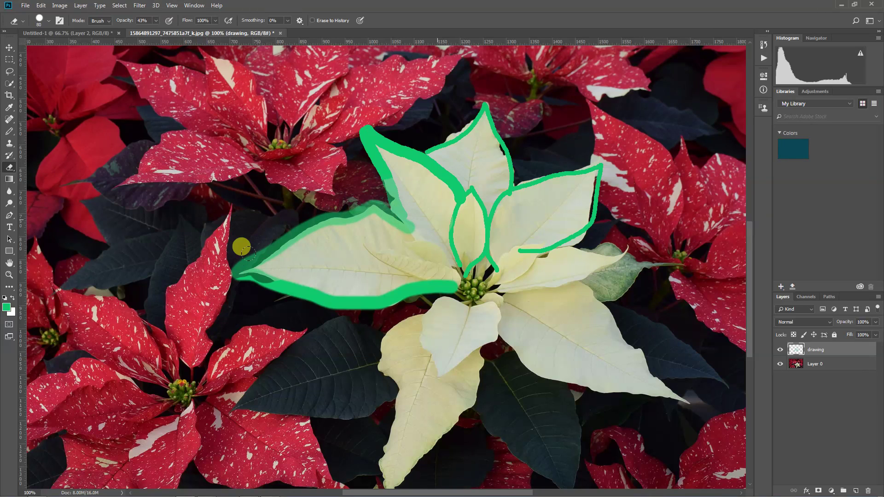
pyautogui.hotkey('ctrl', 'z')
pyautogui.click(156, 22)
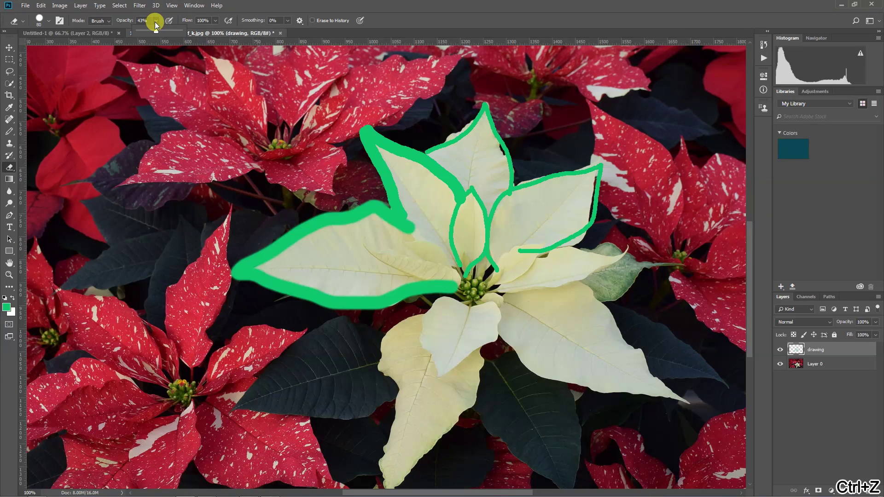
pyautogui.moveTo(156, 35); pyautogui.dragTo(183, 30)
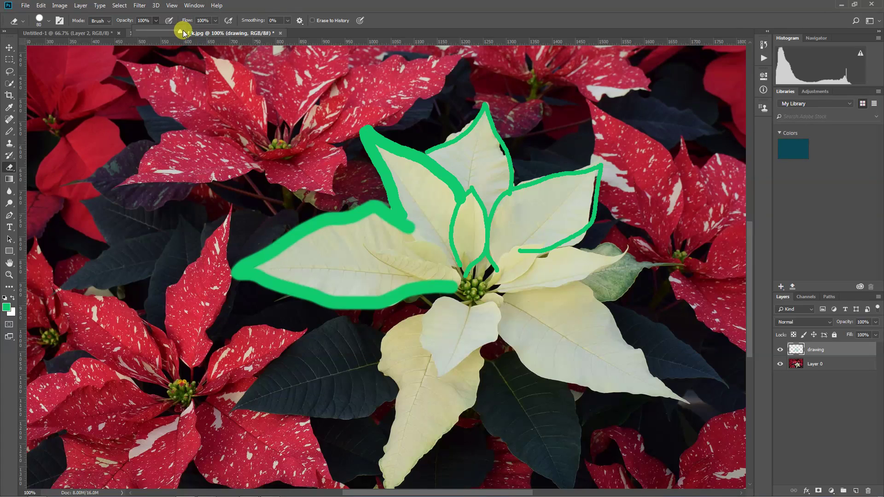
# - Erase parts of the green petal outlines on the drawing layer at full opacity, and undo the erasures
pyautogui.moveTo(276, 158)
pyautogui.mouseDown()
pyautogui.moveTo(317, 215)
pyautogui.moveTo(376, 201)
pyautogui.moveTo(352, 257)
pyautogui.moveTo(322, 277)
pyautogui.moveTo(360, 282)
pyautogui.moveTo(403, 251)
pyautogui.mouseUp()
pyautogui.moveTo(352, 197); pyautogui.dragTo(322, 201)
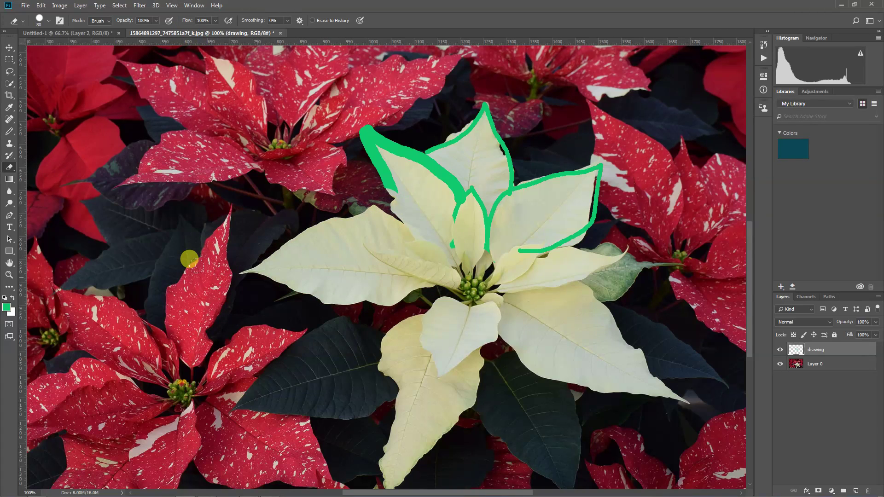
pyautogui.hotkey('ctrl', 'alt', 'z')
pyautogui.hotkey('ctrl', 'alt', 'z')
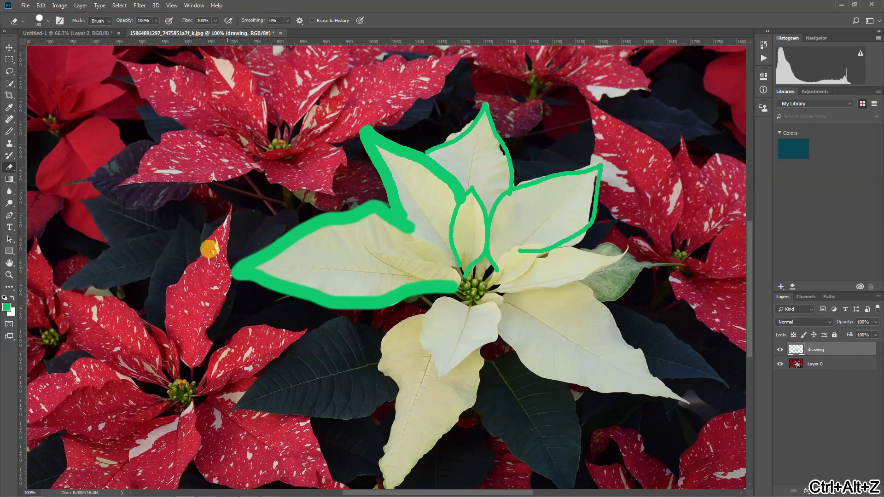
pyautogui.moveTo(210, 252)
pyautogui.mouseDown()
pyautogui.moveTo(346, 280)
pyautogui.moveTo(413, 262)
pyautogui.moveTo(444, 273)
pyautogui.mouseUp()
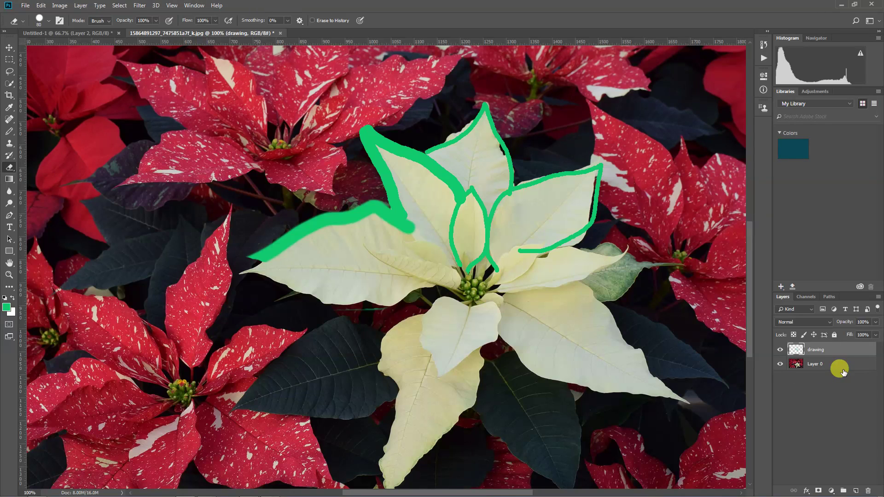
pyautogui.hotkey('ctrl', 'alt', 'z')
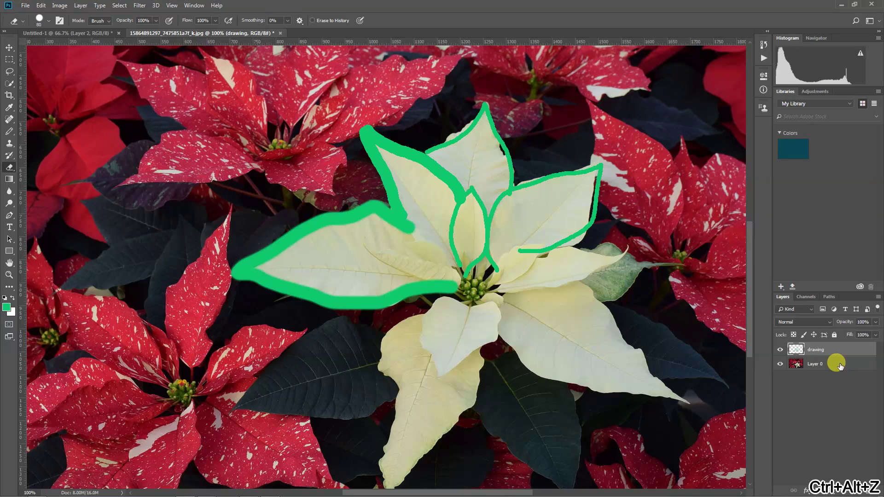
# - Select Layer 0, erase broad areas of the photo across the white flower, and undo the erasures
pyautogui.click(840, 366)
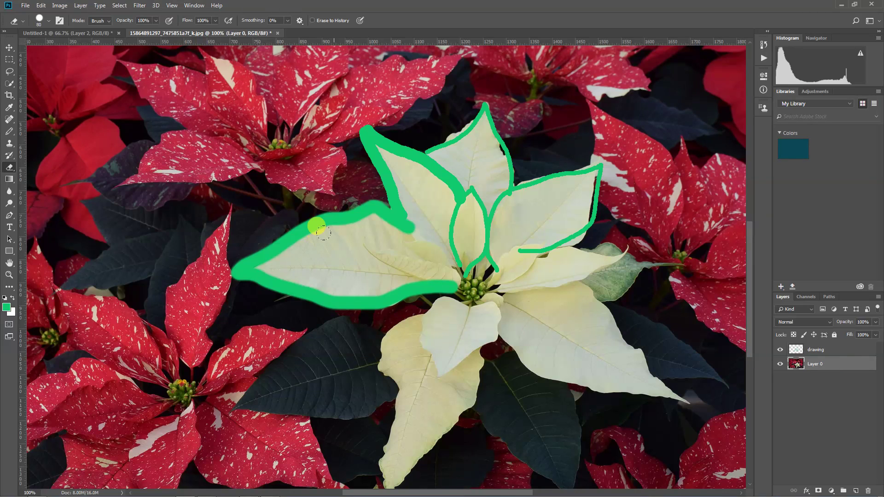
pyautogui.click(375, 220)
pyautogui.moveTo(221, 233)
pyautogui.mouseDown()
pyautogui.moveTo(348, 236)
pyautogui.moveTo(401, 271)
pyautogui.moveTo(502, 295)
pyautogui.mouseUp()
pyautogui.moveTo(456, 225)
pyautogui.mouseDown()
pyautogui.moveTo(409, 182)
pyautogui.moveTo(460, 175)
pyautogui.moveTo(416, 230)
pyautogui.moveTo(446, 244)
pyautogui.moveTo(446, 257)
pyautogui.moveTo(597, 253)
pyautogui.mouseUp()
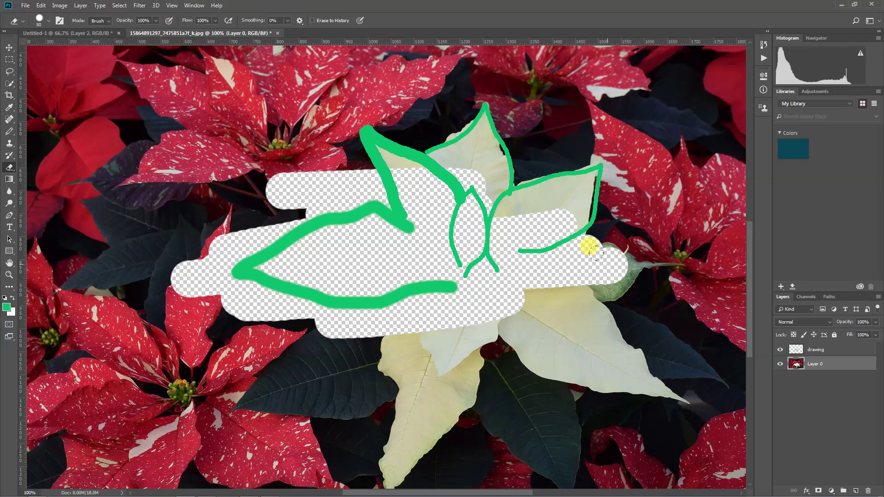
pyautogui.hotkey('ctrl', 'alt', 'z')
pyautogui.hotkey('ctrl', 'alt', 'z')
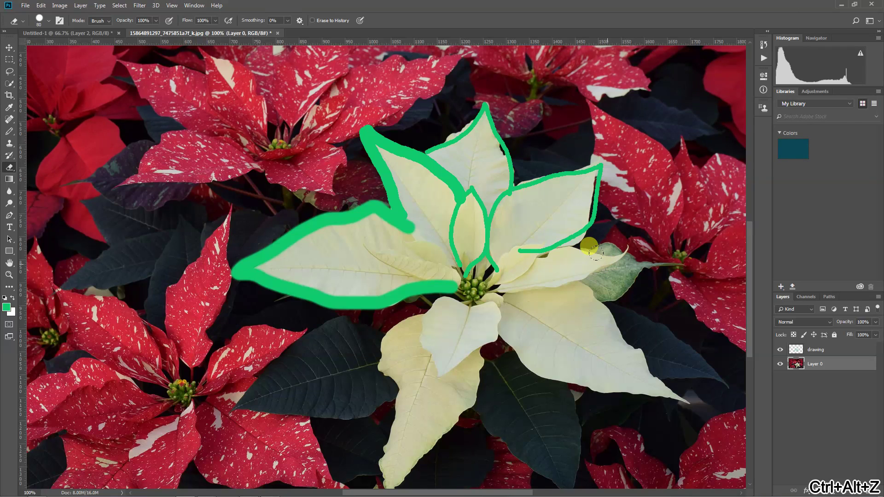
# - Choose the Type tool and set the font size to 210 pt
pyautogui.hotkey('ctrl', '-')
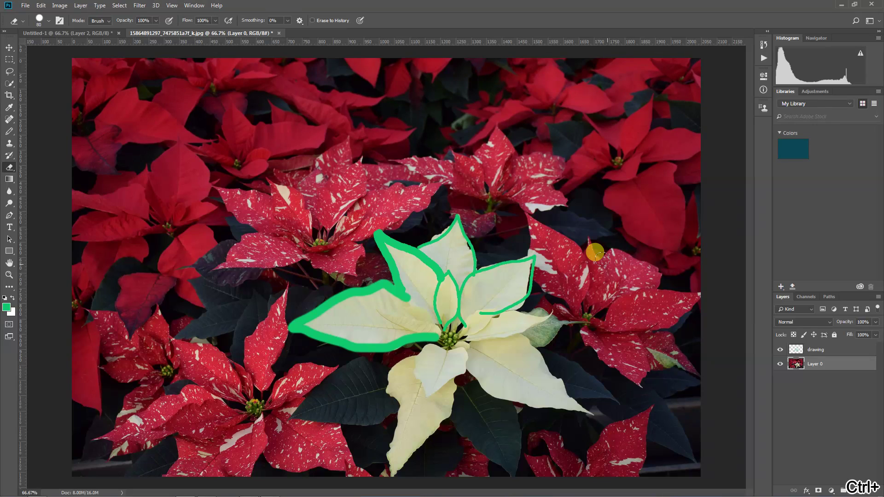
pyautogui.click(7, 226)
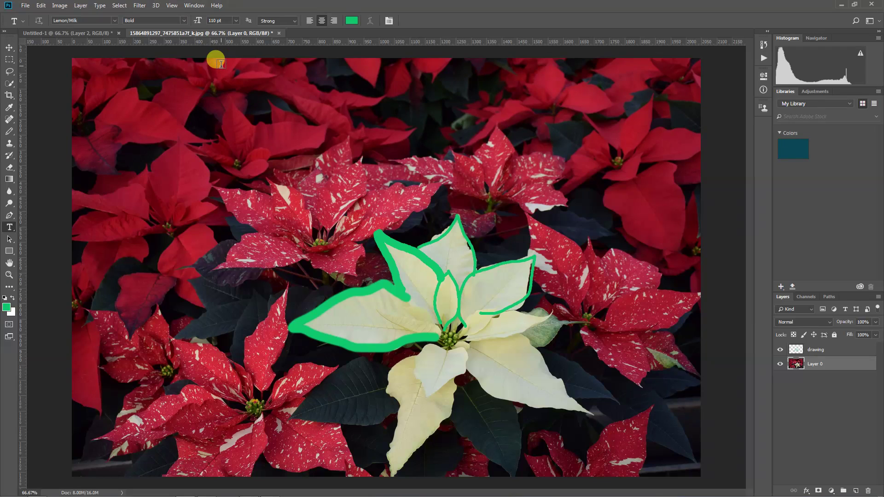
pyautogui.click(234, 22)
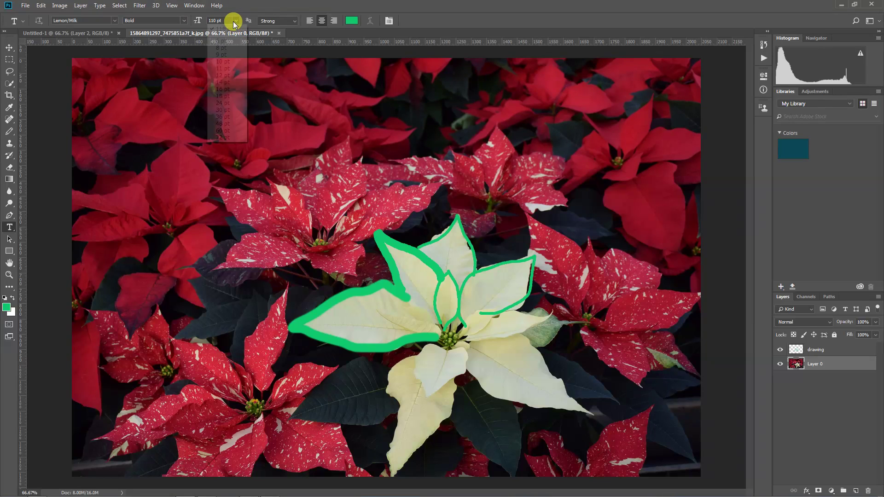
pyautogui.click(223, 23)
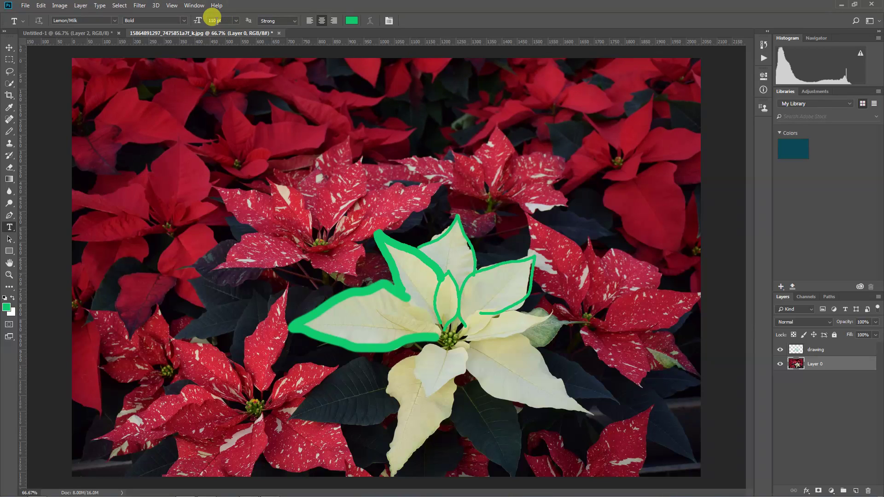
pyautogui.click(220, 20)
pyautogui.write('210')
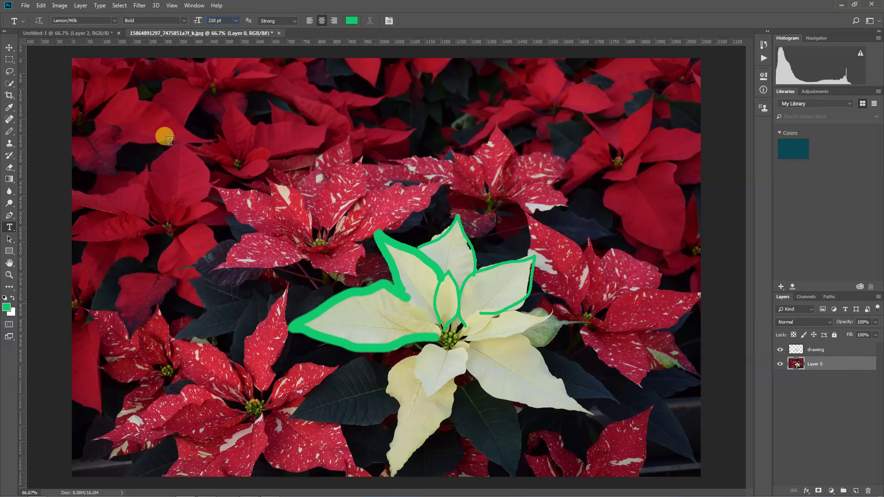
# - Add the text "this is type" over the upper red flowers and move it fully inside the image
pyautogui.click(160, 129)
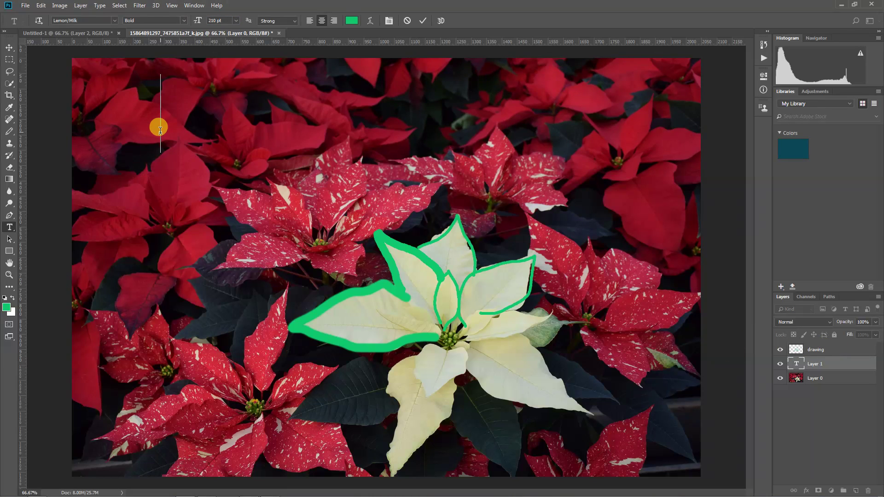
pyautogui.write('THIS IS TYPE')
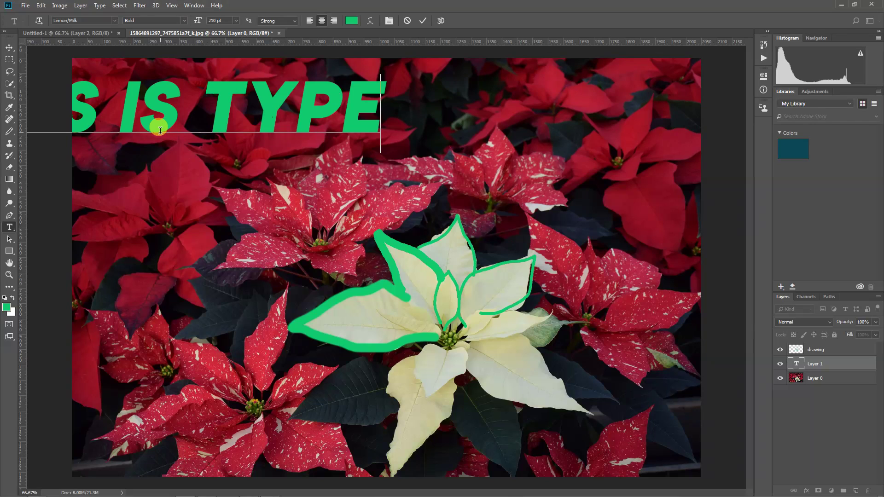
pyautogui.press('v')
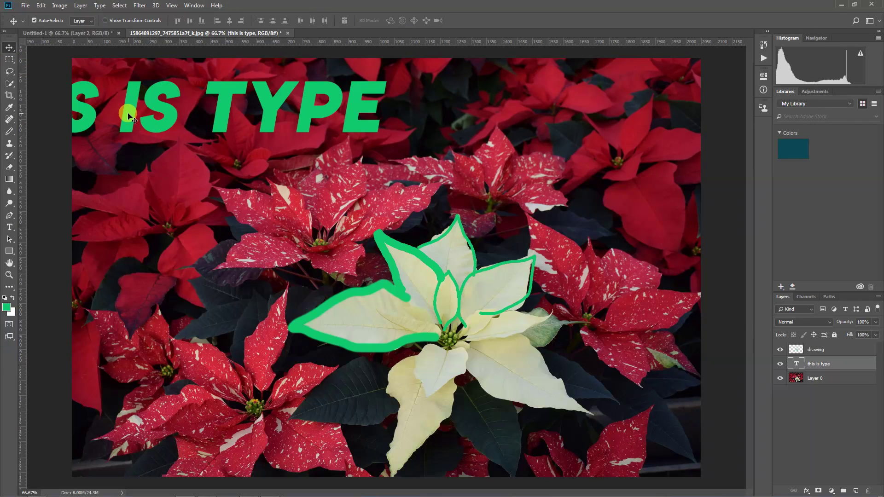
pyautogui.moveTo(138, 123); pyautogui.dragTo(275, 123)
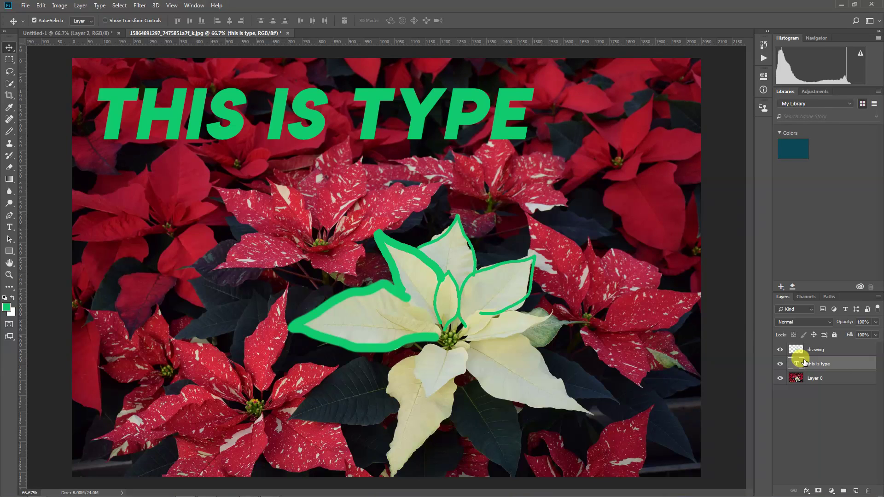
# - Change the heading to "this is not type" and move it back fully inside the image
pyautogui.doubleClick(796, 364)
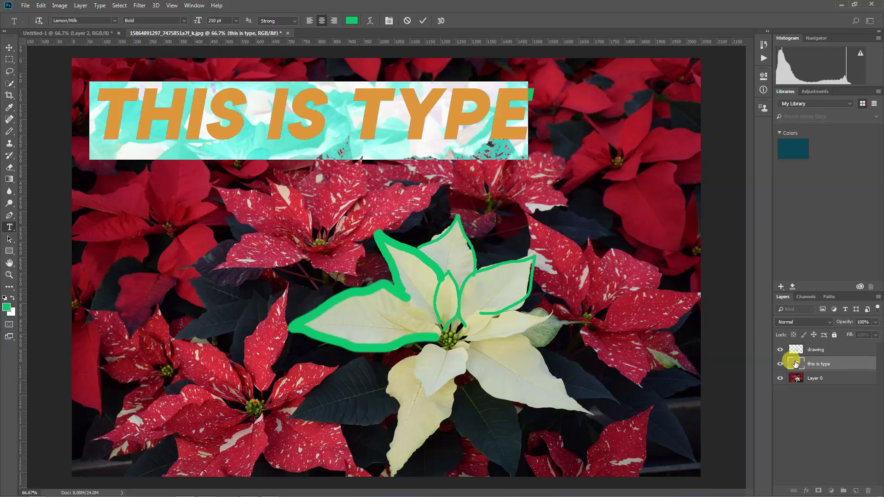
pyautogui.click(357, 109)
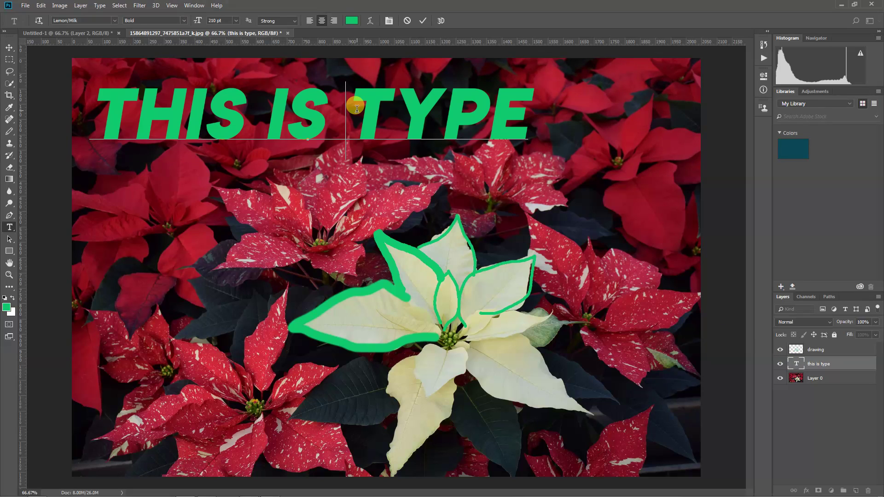
pyautogui.write('NOT')
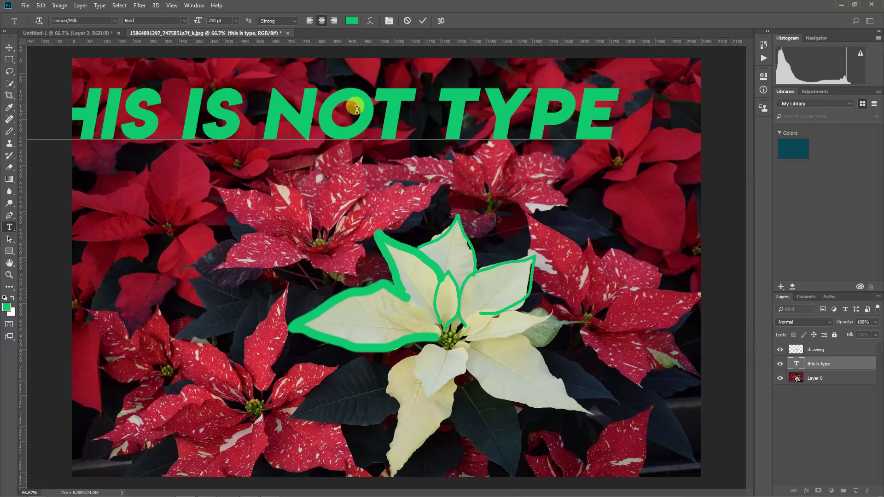
pyautogui.click(10, 47)
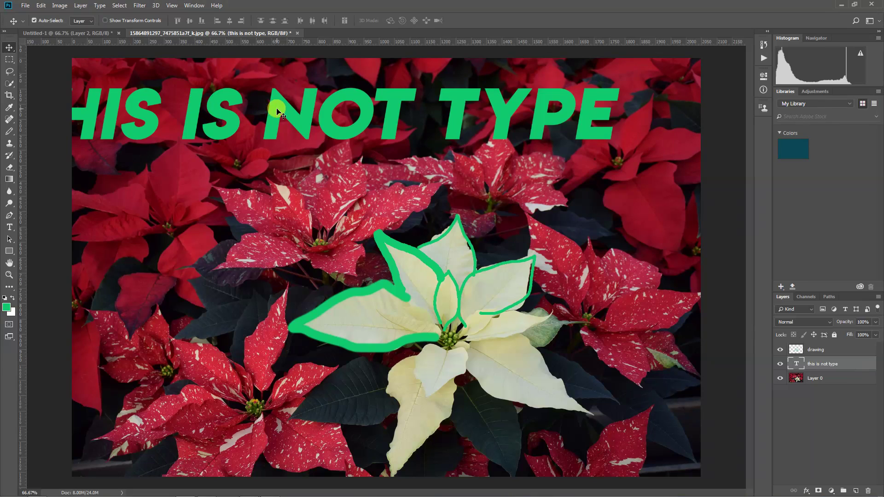
pyautogui.moveTo(276, 111); pyautogui.dragTo(352, 112)
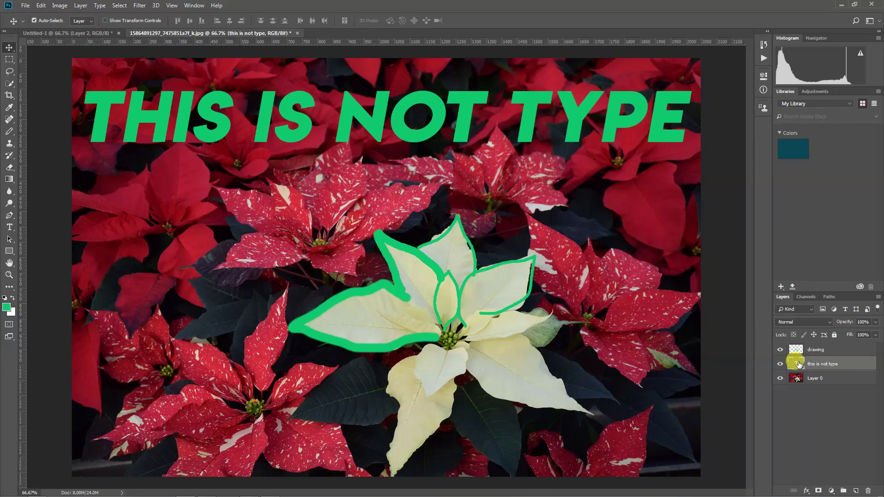
# - Change the "this is not type" heading's font to Algerian
pyautogui.doubleClick(799, 364)
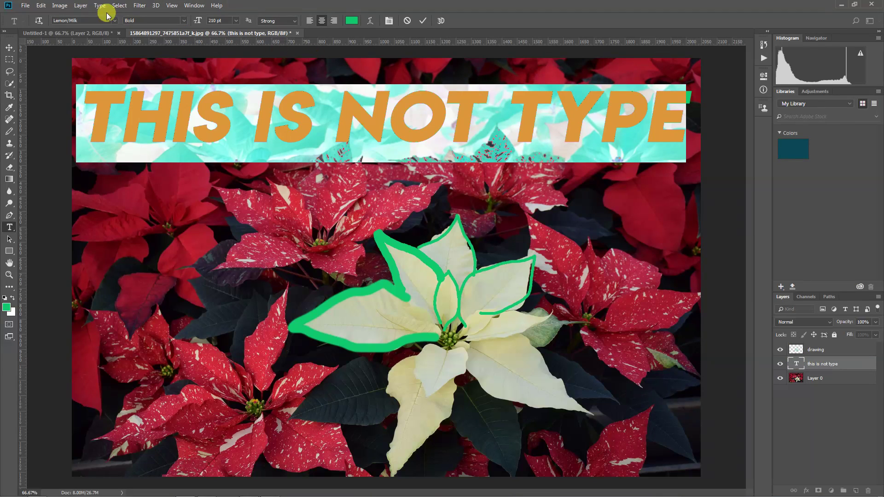
pyautogui.click(114, 20)
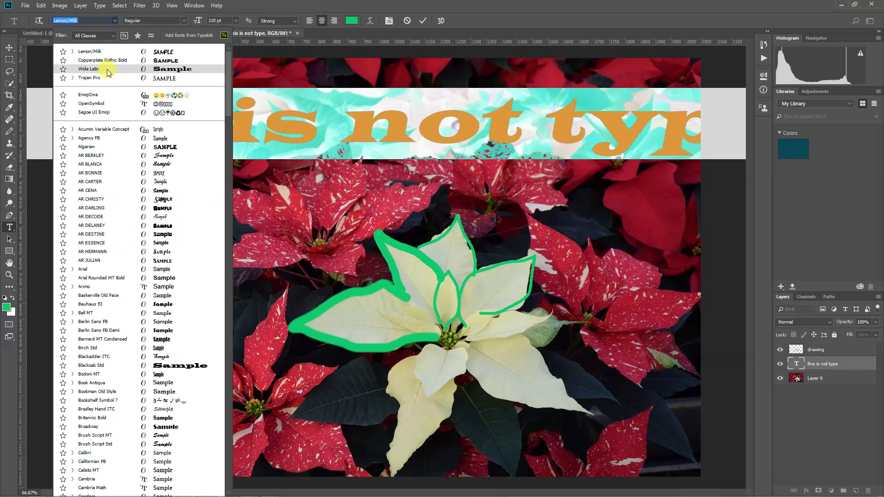
pyautogui.click(129, 149)
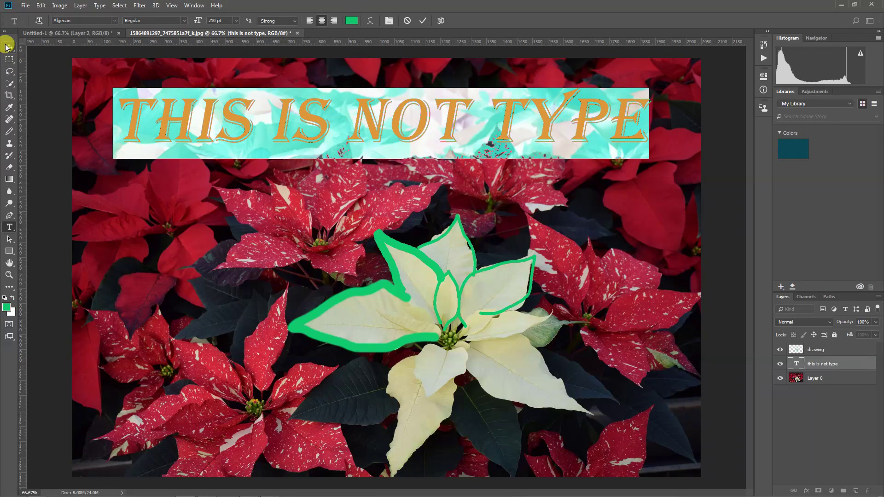
# - Recolor the heading to light green 8fe5b9 and move it slightly higher over the red flowers
pyautogui.click(352, 21)
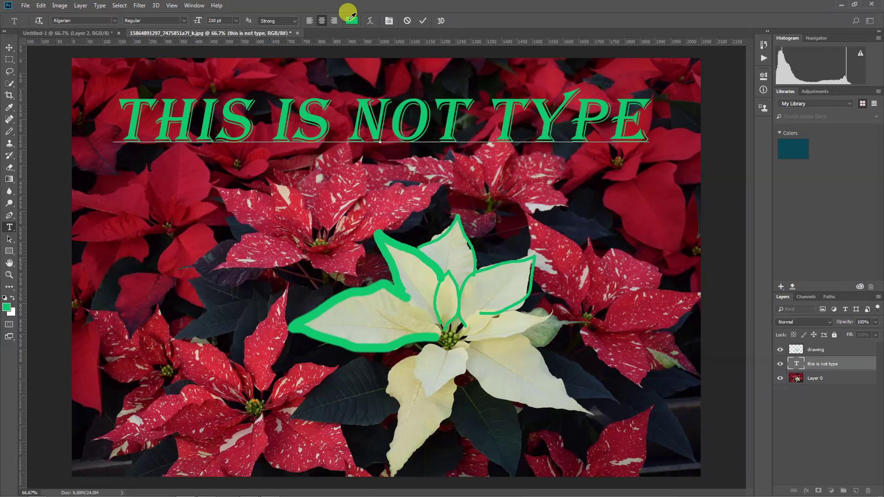
pyautogui.click(366, 108)
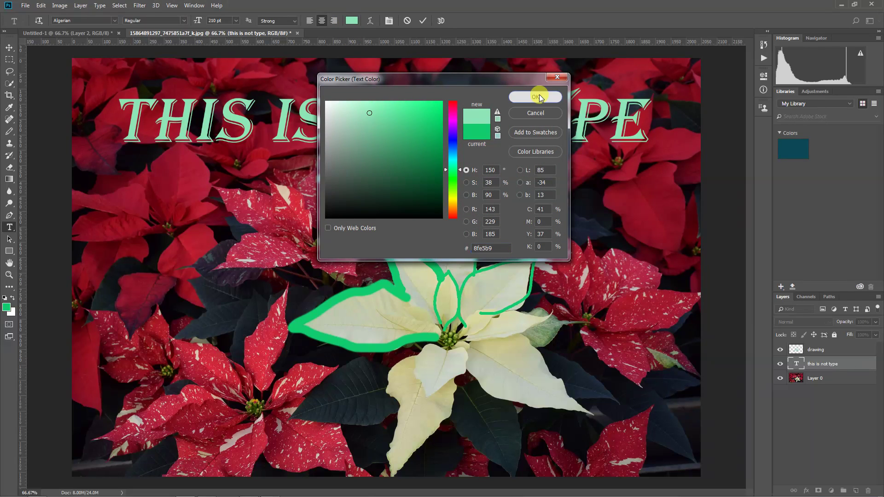
pyautogui.click(534, 96)
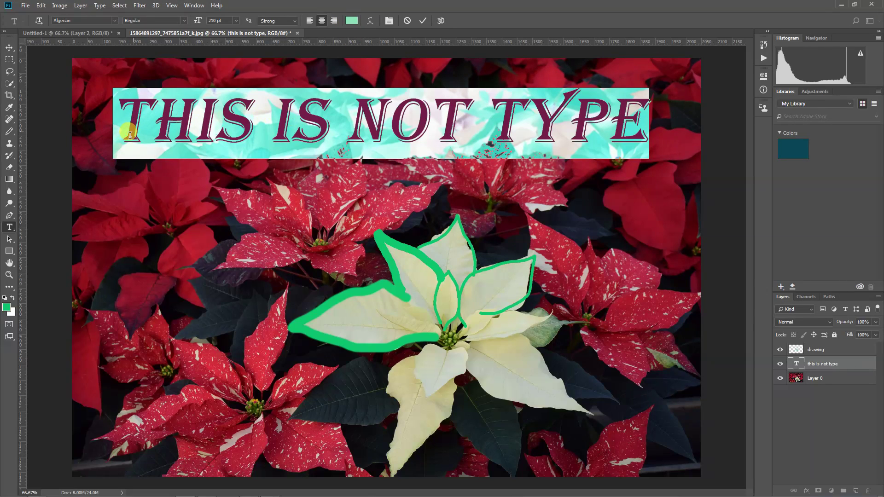
pyautogui.click(8, 48)
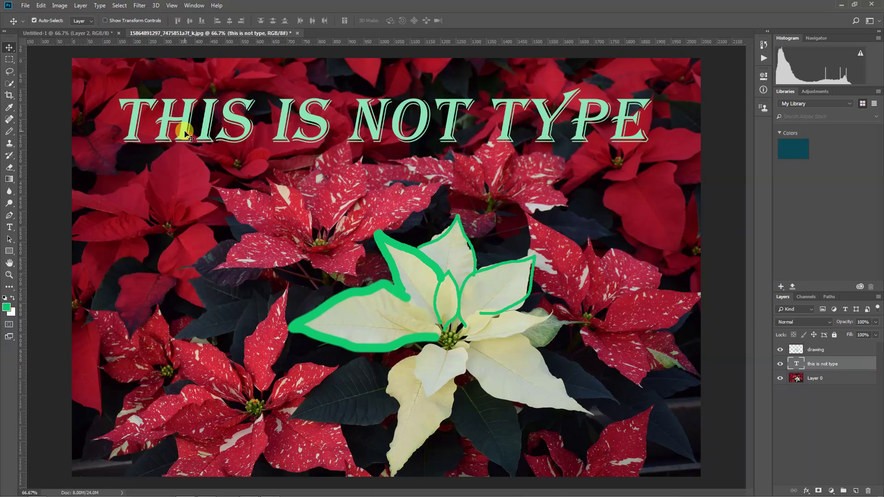
pyautogui.moveTo(181, 131); pyautogui.dragTo(185, 115)
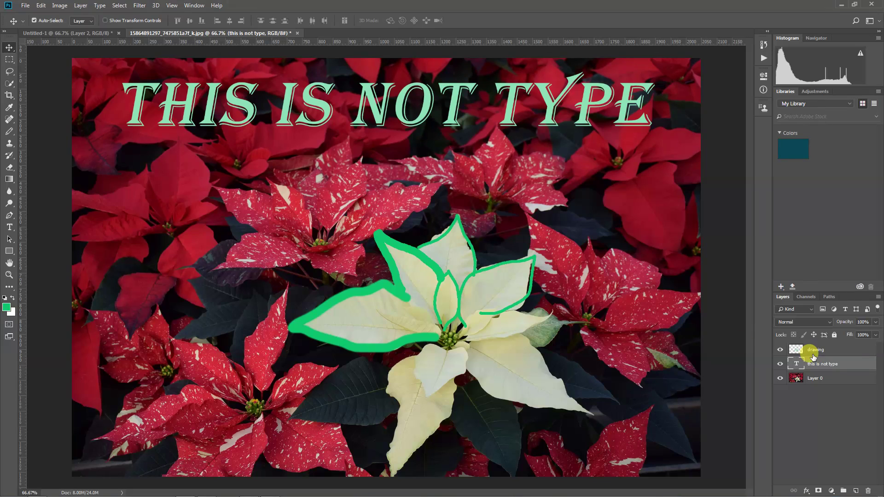
# - Recolor the "this is not type" text to the light orange e5bf8f
pyautogui.doubleClick(797, 364)
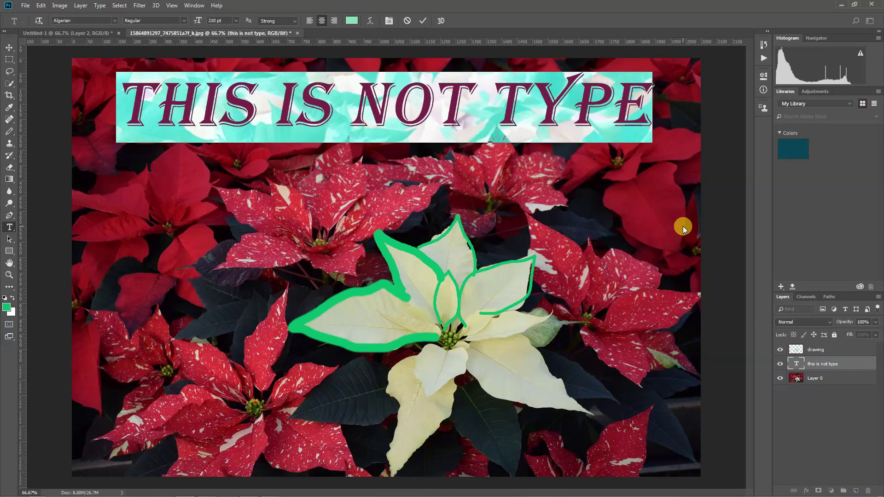
pyautogui.click(352, 20)
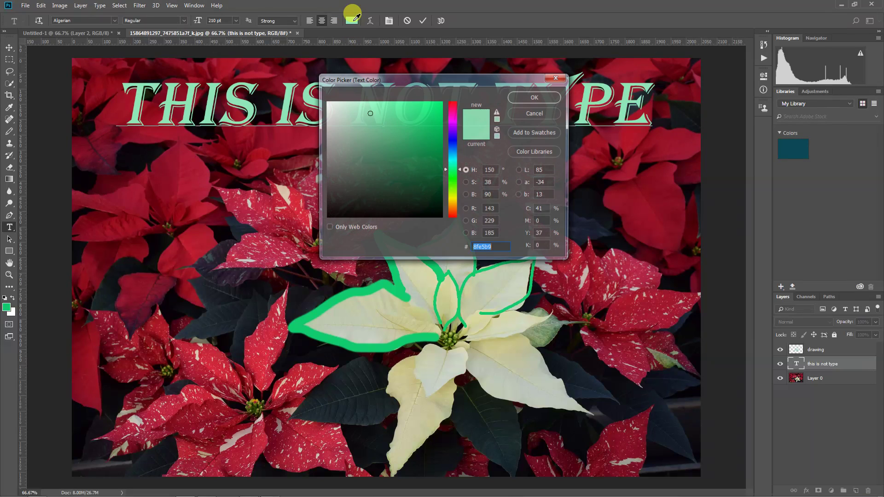
pyautogui.moveTo(453, 197); pyautogui.dragTo(454, 207)
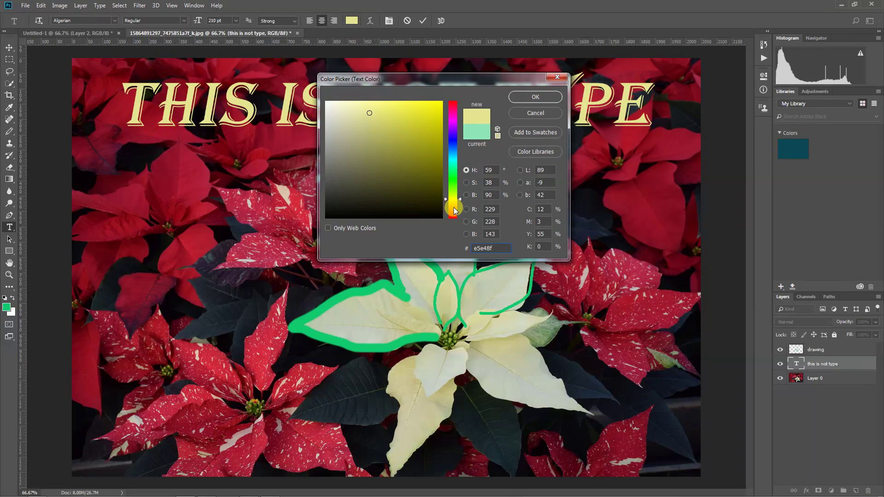
pyautogui.click(452, 208)
pyautogui.click(521, 98)
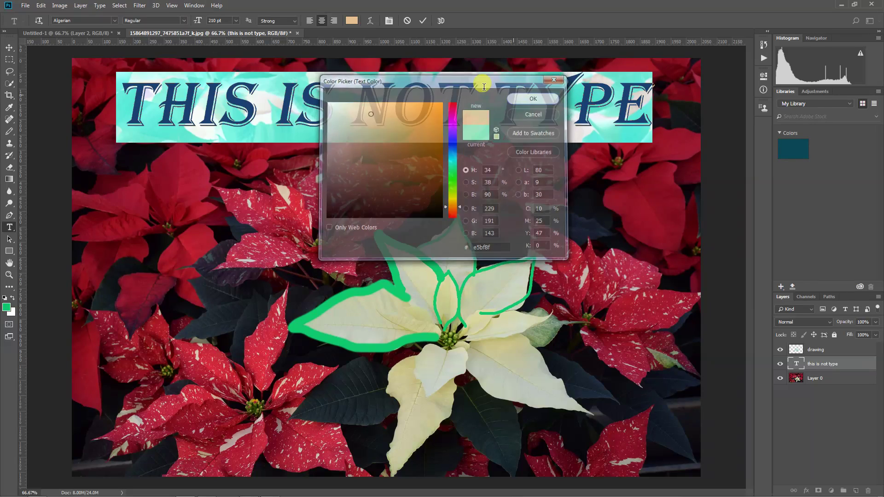
# - Move the text straight down across the white flower and nudge the green drawing slightly up and to the right
pyautogui.click(10, 47)
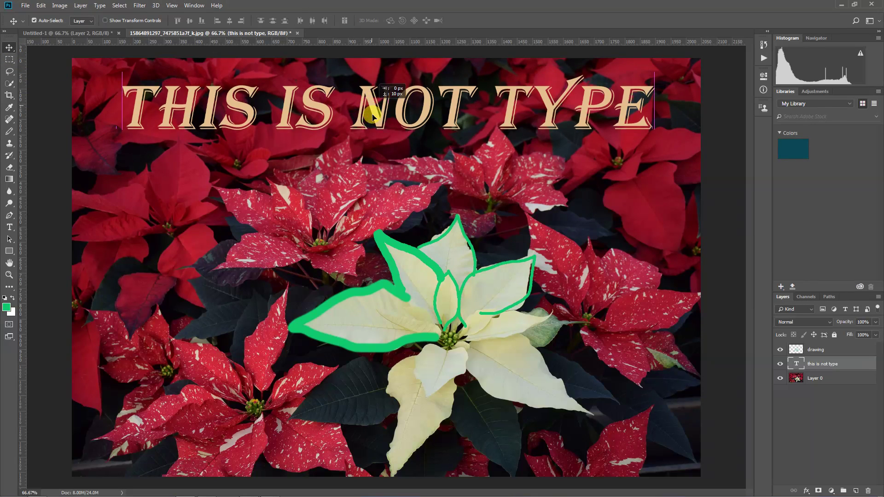
pyautogui.moveTo(373, 114); pyautogui.dragTo(370, 337)
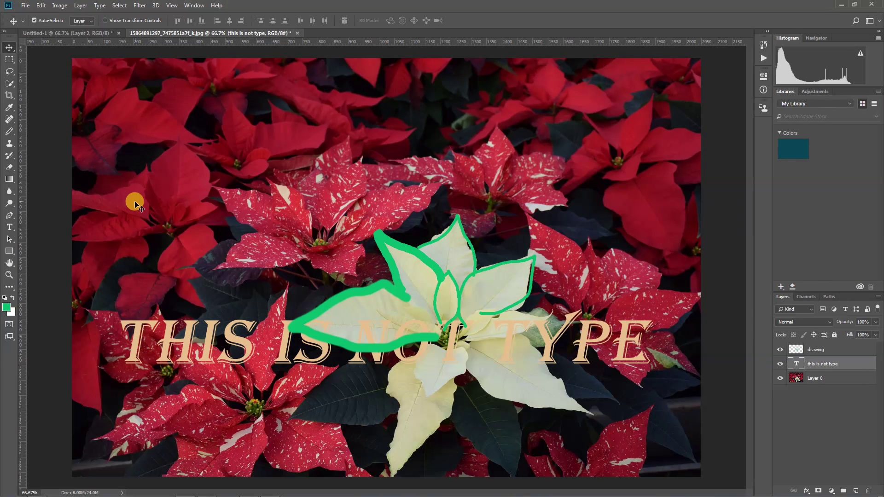
pyautogui.moveTo(330, 307)
pyautogui.mouseDown()
pyautogui.moveTo(325, 332)
pyautogui.moveTo(359, 294)
pyautogui.moveTo(222, 355)
pyautogui.moveTo(309, 334)
pyautogui.moveTo(345, 303)
pyautogui.moveTo(333, 305)
pyautogui.mouseUp()
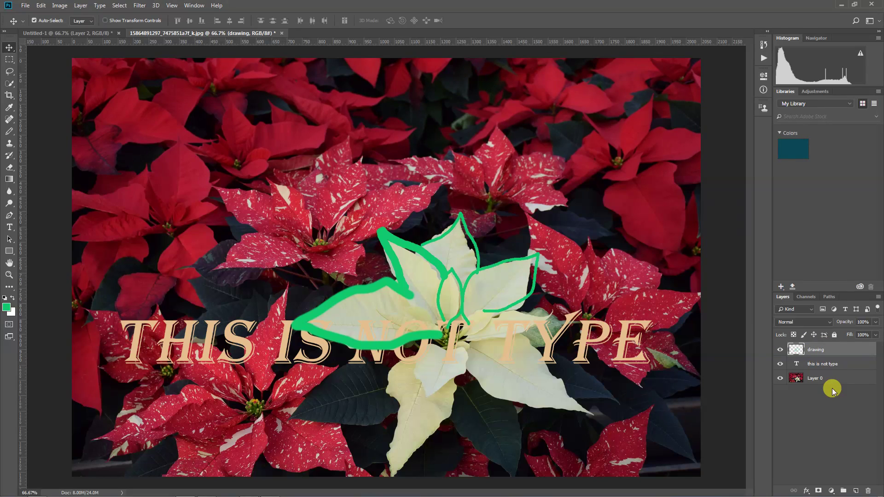
# - Bring the text layer above the drawing layer and move the text slightly higher over the white flower
pyautogui.click(833, 365)
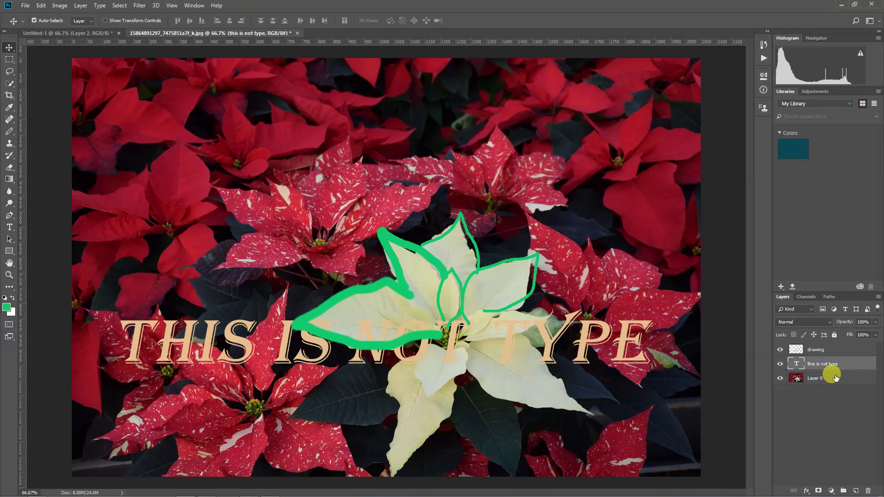
pyautogui.moveTo(829, 361); pyautogui.dragTo(825, 347)
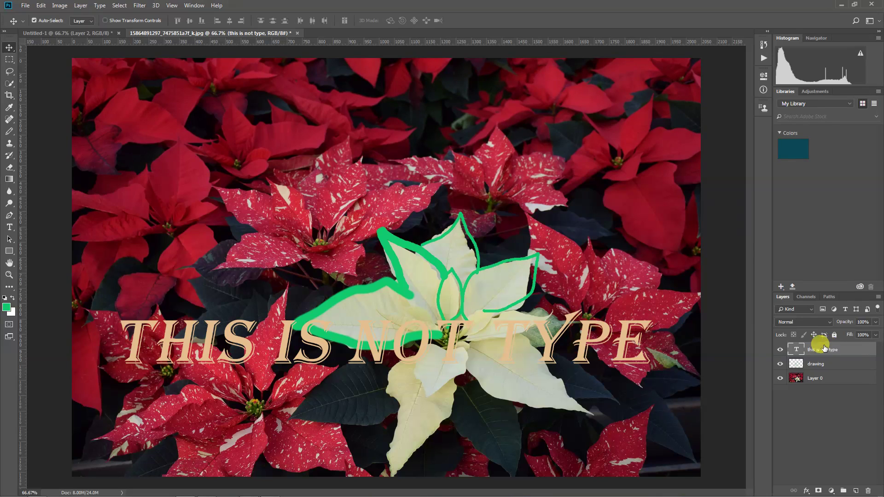
pyautogui.moveTo(322, 347); pyautogui.dragTo(318, 325)
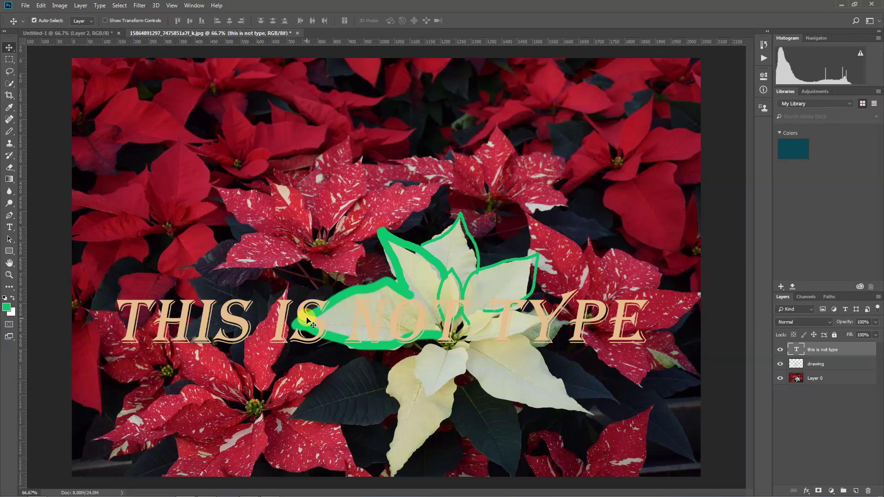
# - Place the text layer beneath Layer 0, toggle the photo's visibility to compare, and return the text layer to between drawing and Layer 0
pyautogui.moveTo(850, 350); pyautogui.dragTo(844, 386)
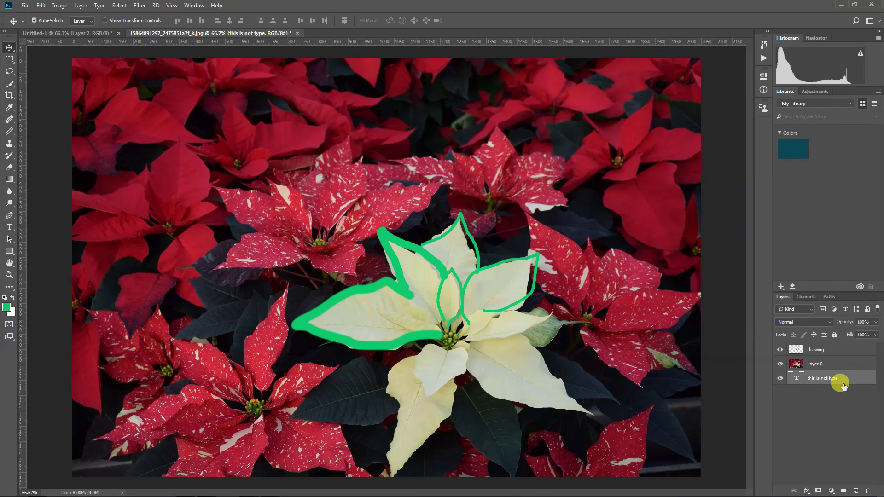
pyautogui.click(780, 364)
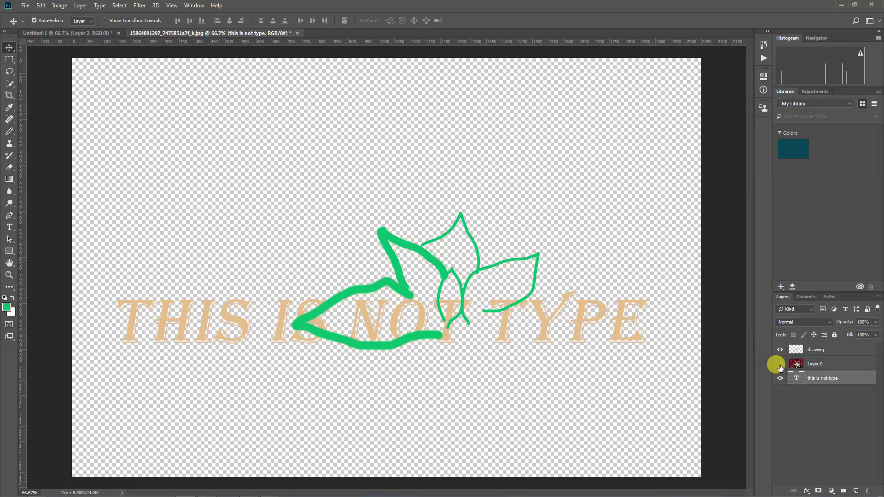
pyautogui.click(780, 365)
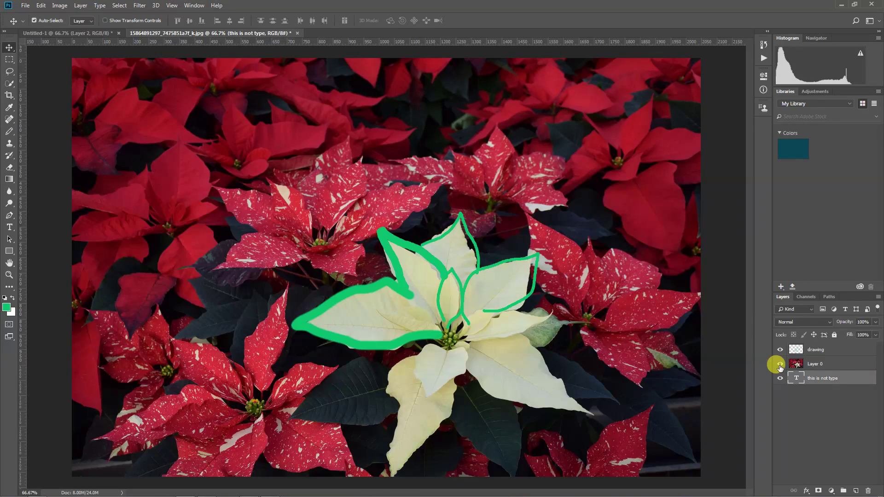
pyautogui.click(780, 365)
pyautogui.click(780, 365)
pyautogui.moveTo(845, 377); pyautogui.dragTo(844, 355)
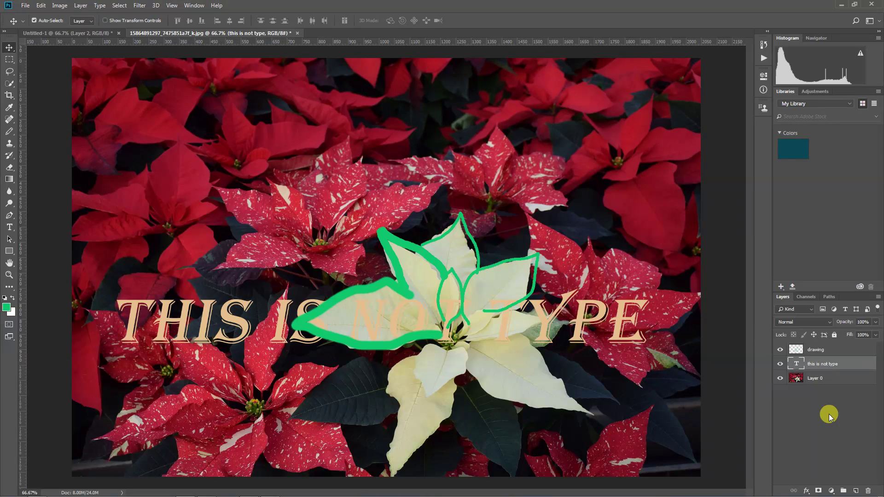
# - Set the "this is not type" text's font size to 180 pt, then activate the Move tool and select Layer 0
pyautogui.doubleClick(796, 364)
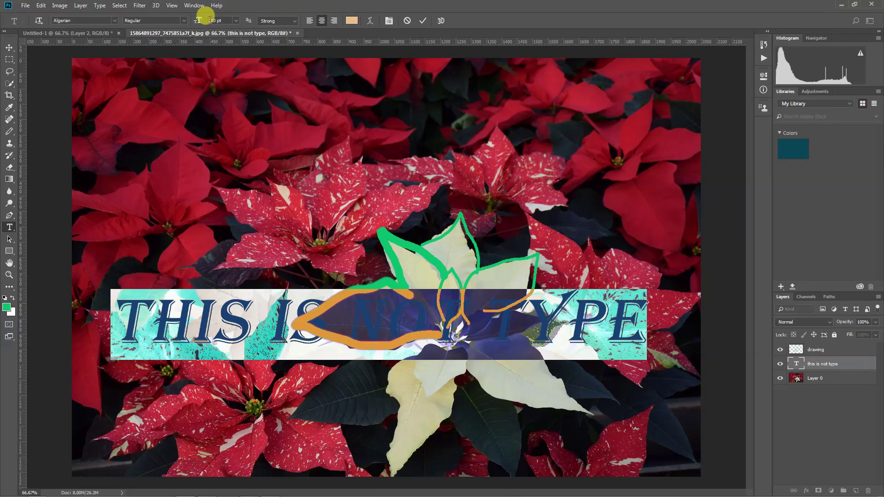
pyautogui.click(211, 20)
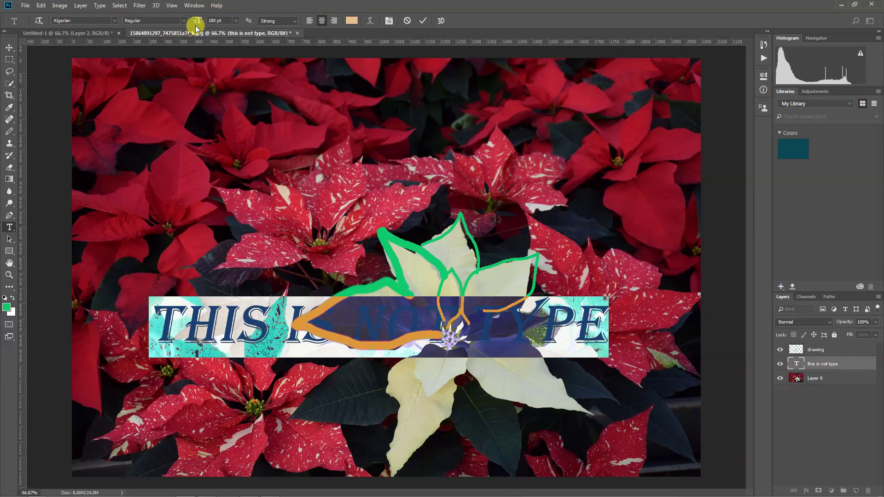
pyautogui.click(236, 21)
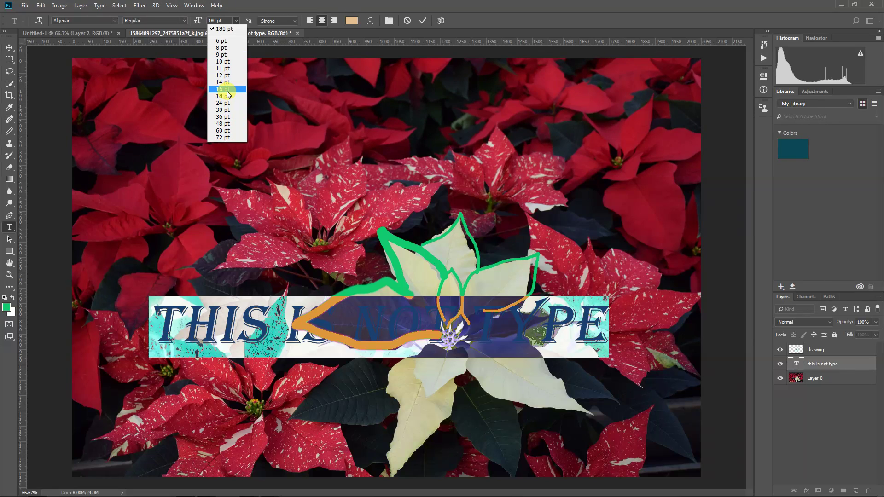
pyautogui.click(153, 33)
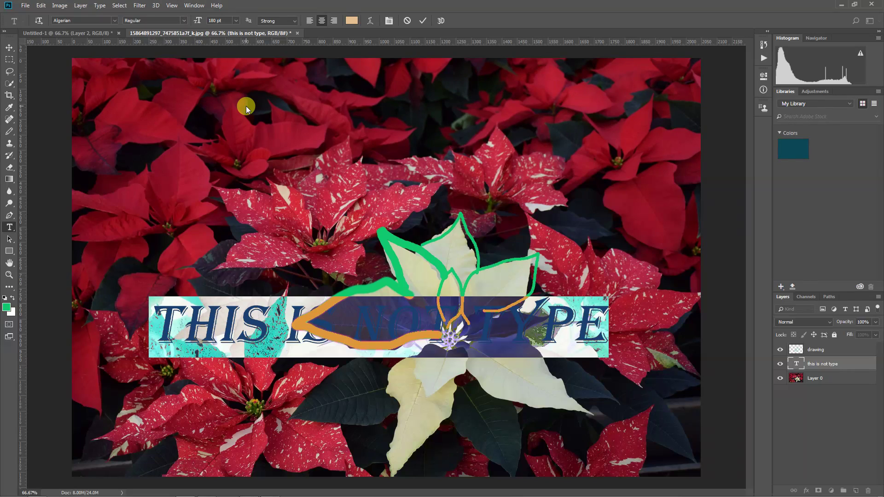
pyautogui.click(9, 48)
pyautogui.click(175, 142)
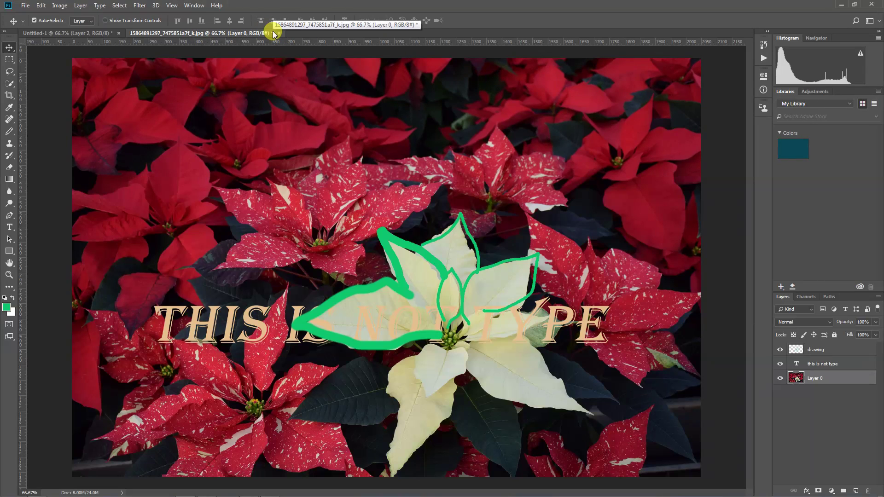
# - Open the Save As dialog for the layered poinsettia document and move it closer to the middle of the screen
pyautogui.click(25, 6)
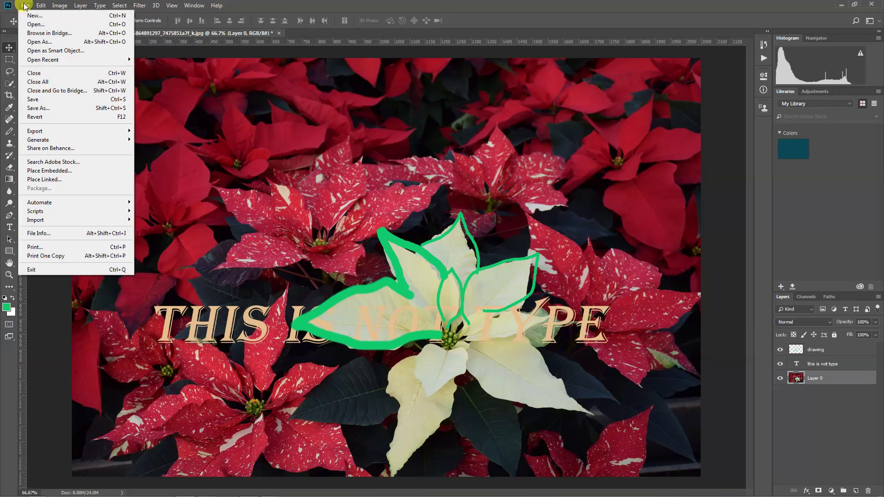
pyautogui.click(48, 108)
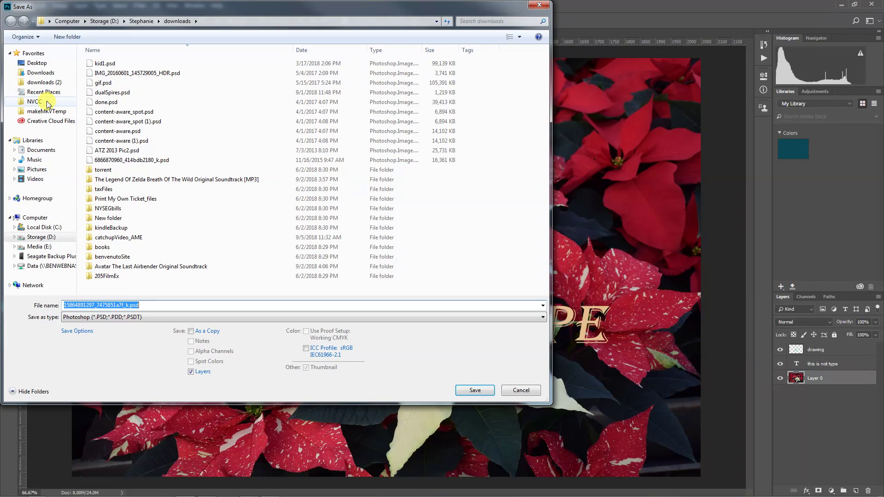
pyautogui.moveTo(161, 11); pyautogui.dragTo(246, 25)
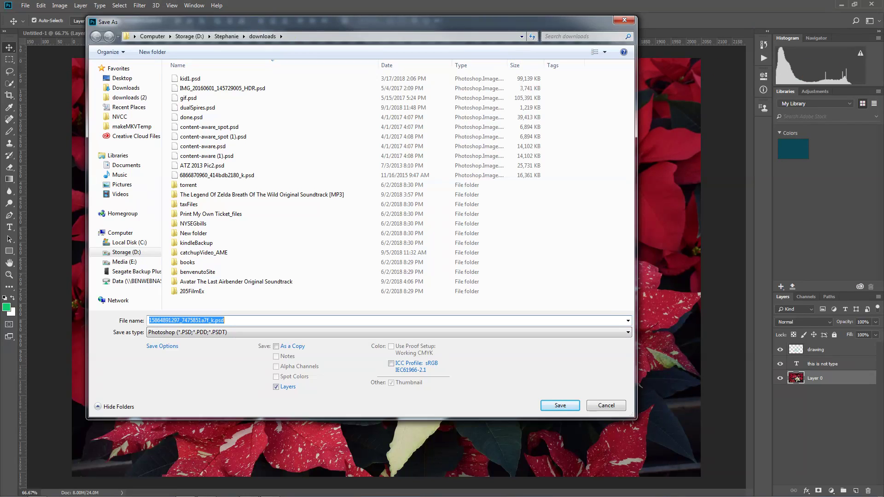
# - Switch to the downloads folder in Windows Explorer, widen its window, and preview the autumn forest, mountain lake and iceberg JPEG images
pyautogui.hotkey('alt', 'Tab')
pyautogui.moveTo(523, 61); pyautogui.dragTo(136, 54)
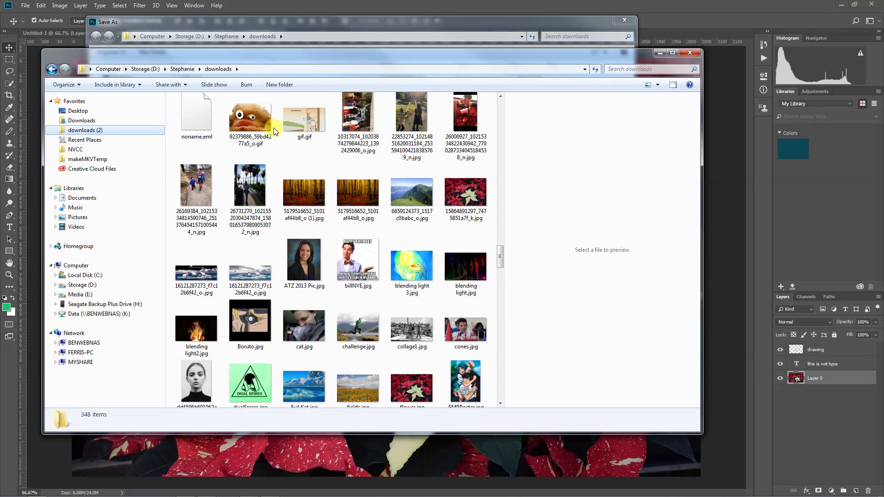
pyautogui.click(363, 191)
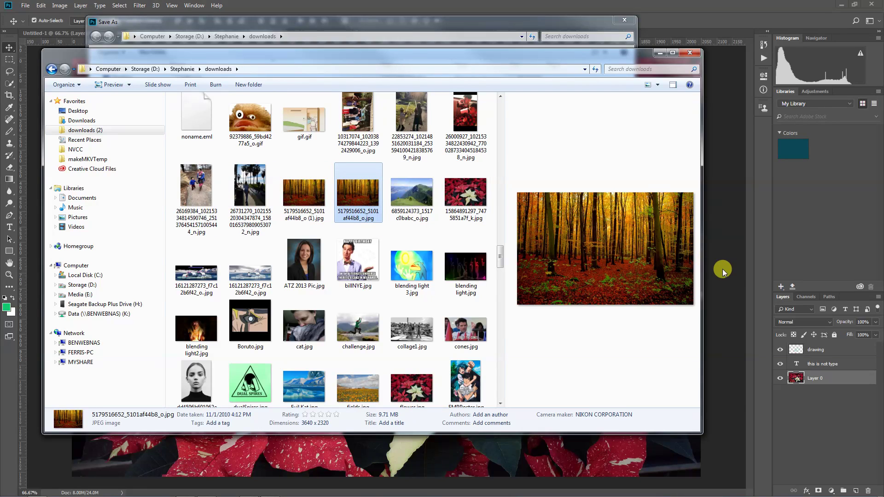
pyautogui.moveTo(702, 262); pyautogui.dragTo(870, 251)
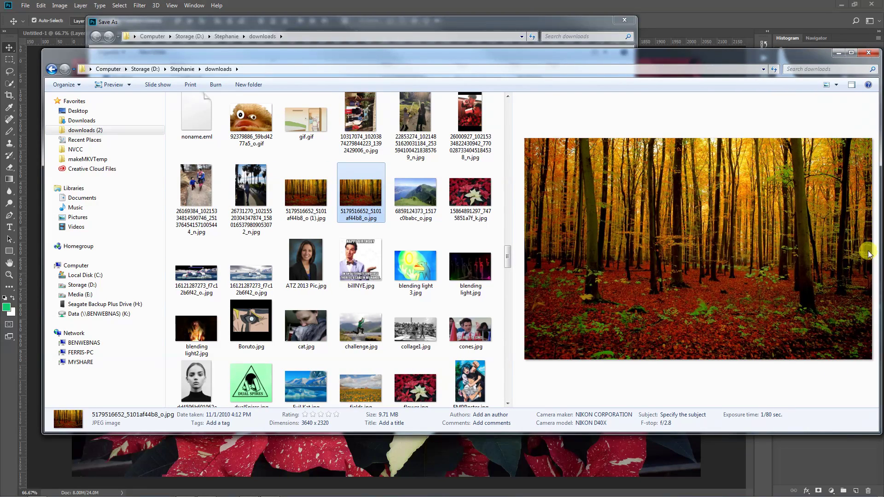
pyautogui.click(421, 193)
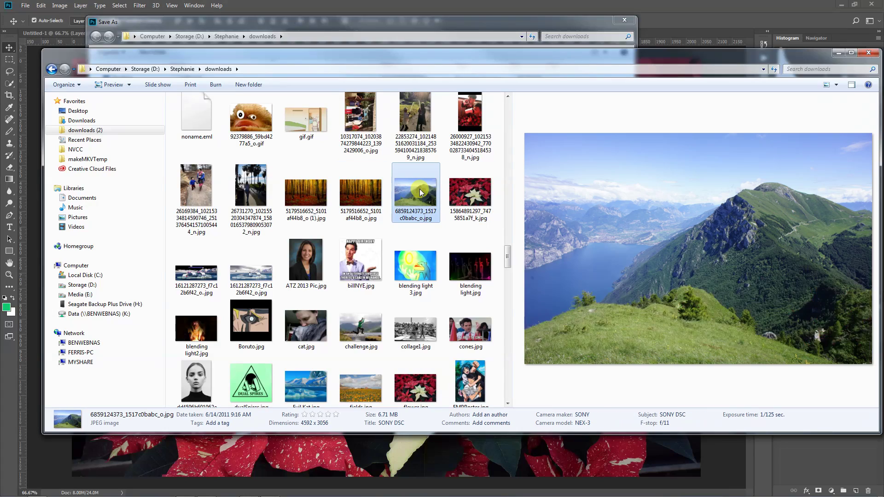
pyautogui.click(241, 276)
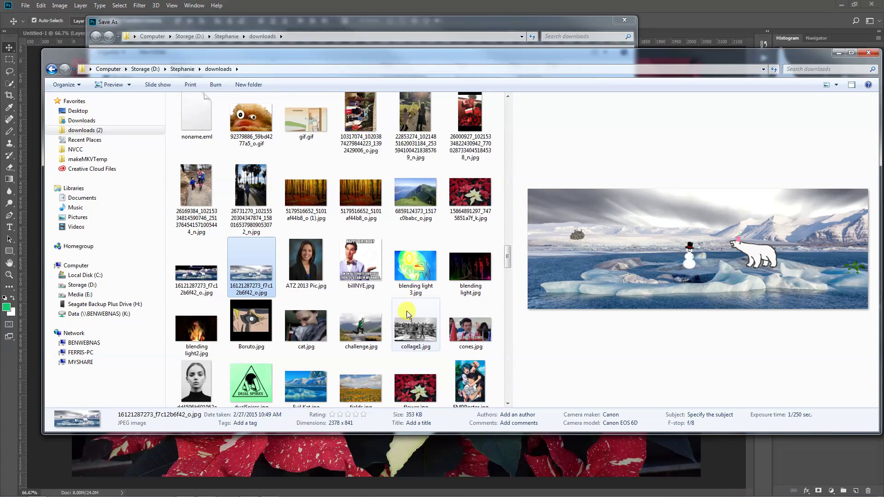
# - Preview challenge.jpg, collage1.jpg, billNYE.jpg and the original poinsettia JPEG, then return to Photoshop and dismiss the Save As dialog without saving
pyautogui.click(358, 333)
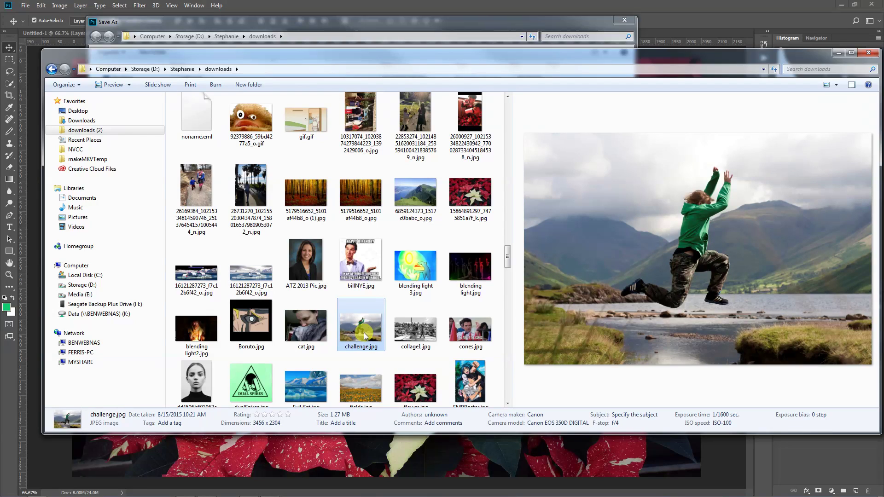
pyautogui.click(403, 334)
pyautogui.scroll(-5, 403, 334)
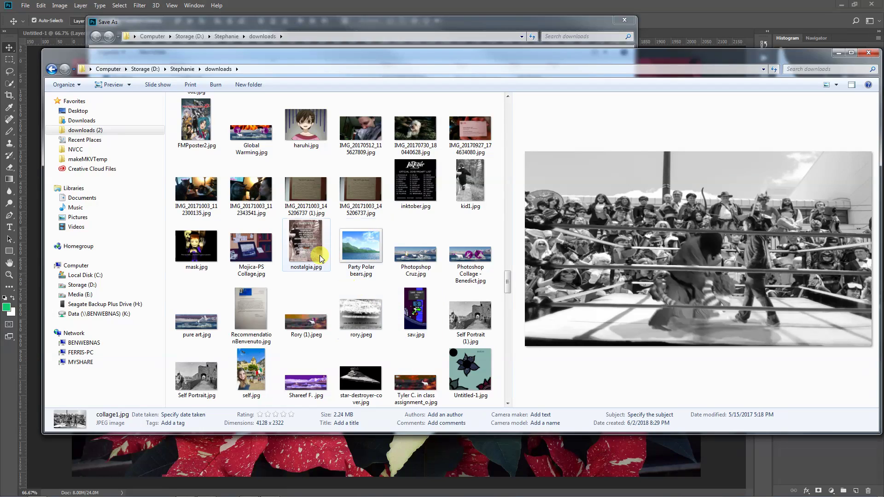
pyautogui.scroll(4, 397, 328)
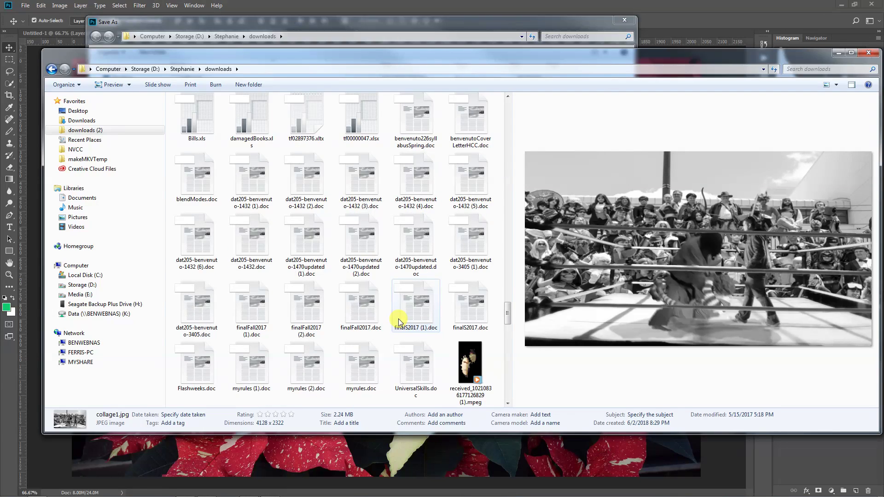
pyautogui.scroll(5, 416, 264)
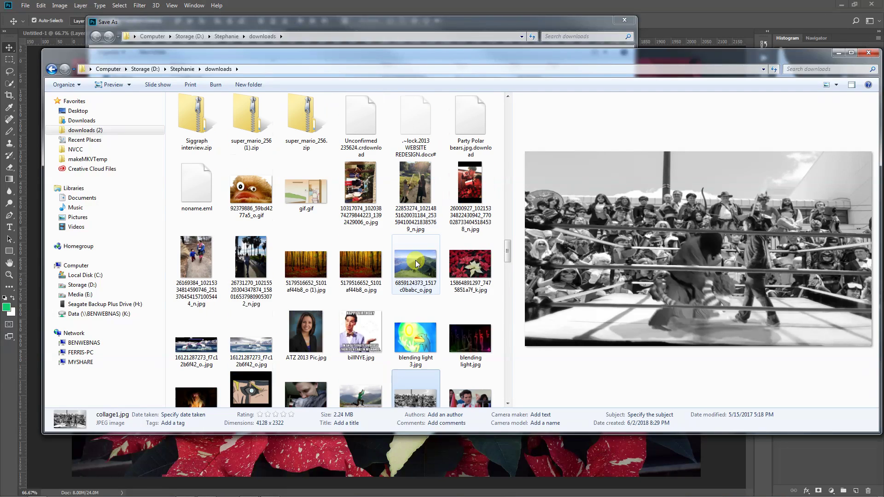
pyautogui.click(372, 348)
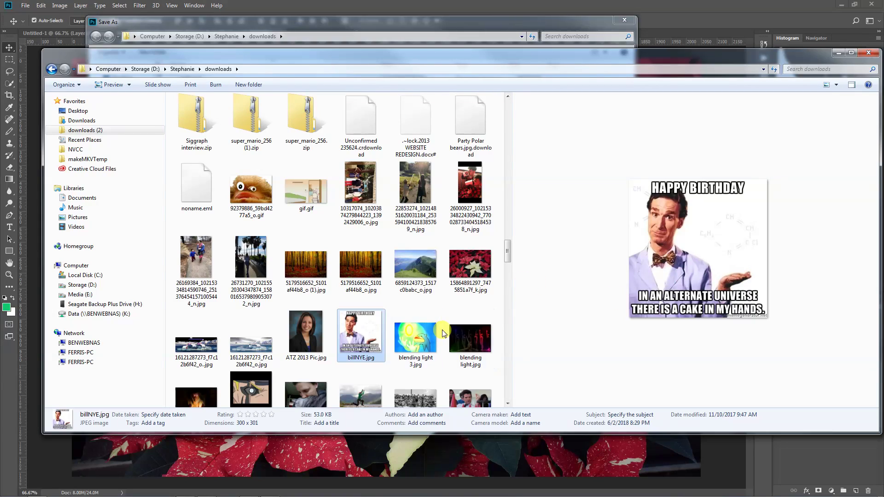
pyautogui.click(465, 332)
pyautogui.click(476, 276)
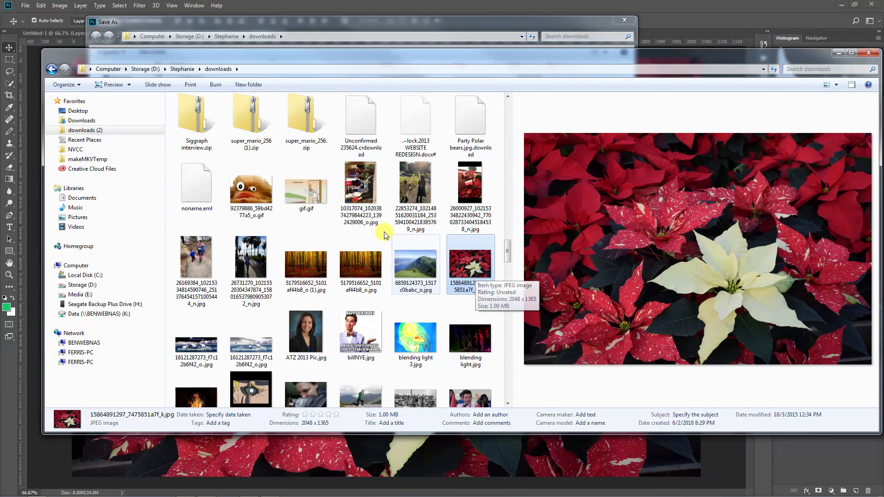
pyautogui.click(662, 19)
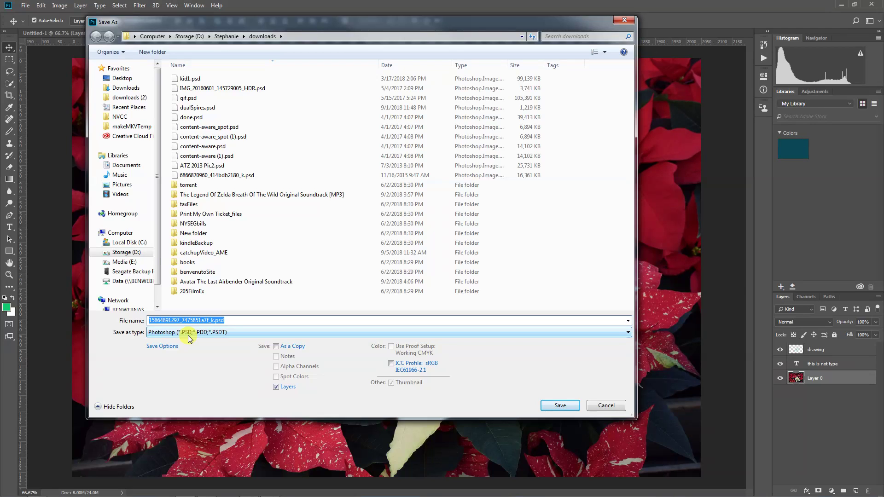
pyautogui.click(607, 406)
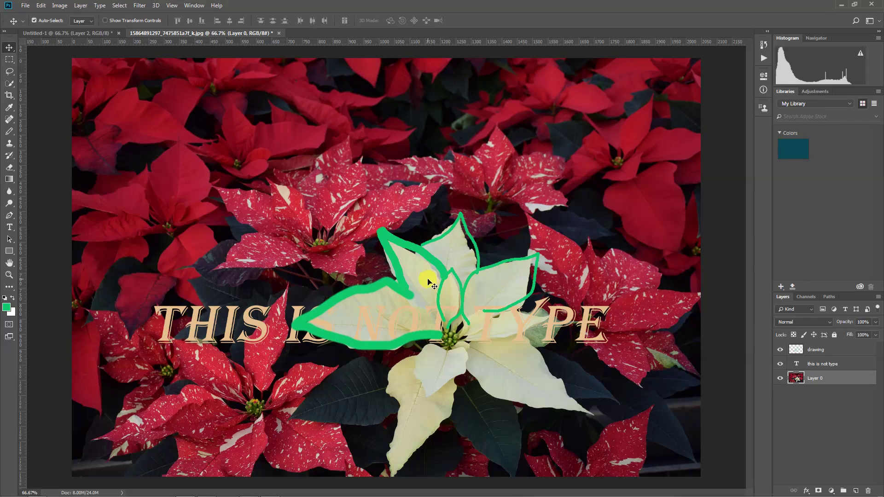
# - Nudge the text layer slightly down and left, shift the drawing layer about 10 px left and 8 px down, and toggle the drawing's visibility
pyautogui.moveTo(258, 313); pyautogui.dragTo(249, 318)
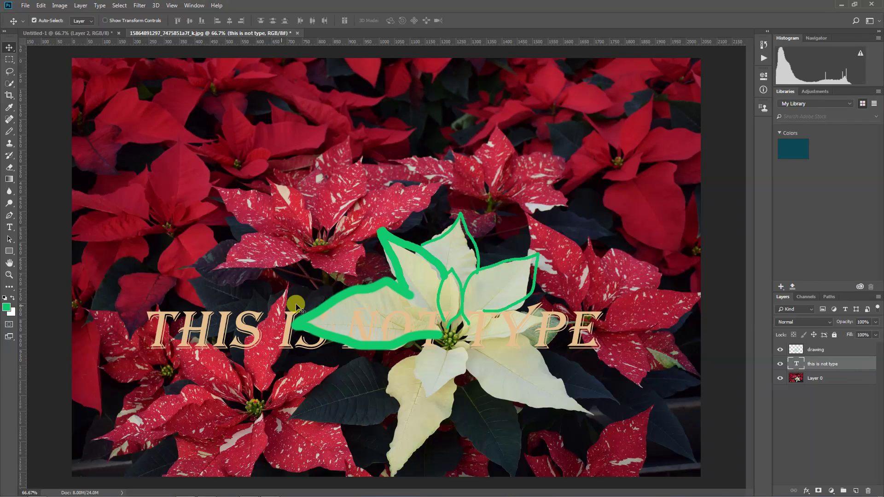
pyautogui.moveTo(339, 295)
pyautogui.mouseDown()
pyautogui.moveTo(355, 288)
pyautogui.moveTo(340, 300)
pyautogui.mouseUp()
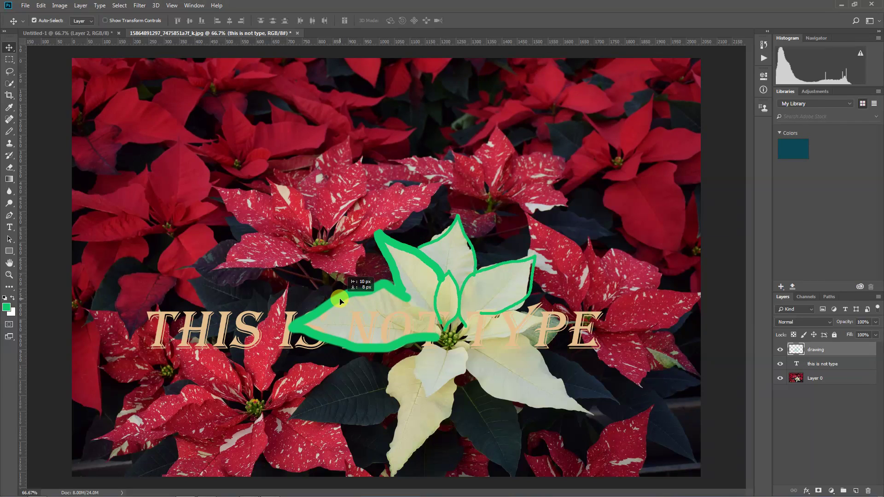
pyautogui.click(780, 351)
pyautogui.click(780, 351)
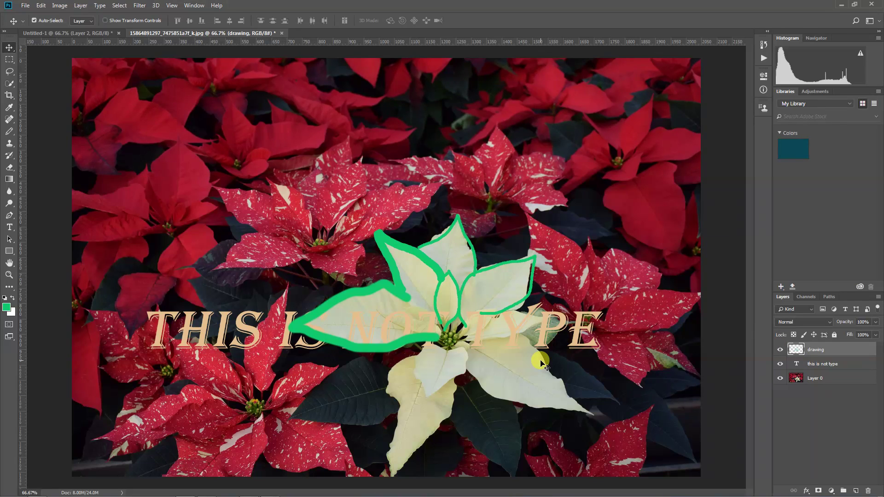
# - Save the layered document in the downloads folder as pointsetia.psd in Photoshop format with layers included
pyautogui.click(25, 6)
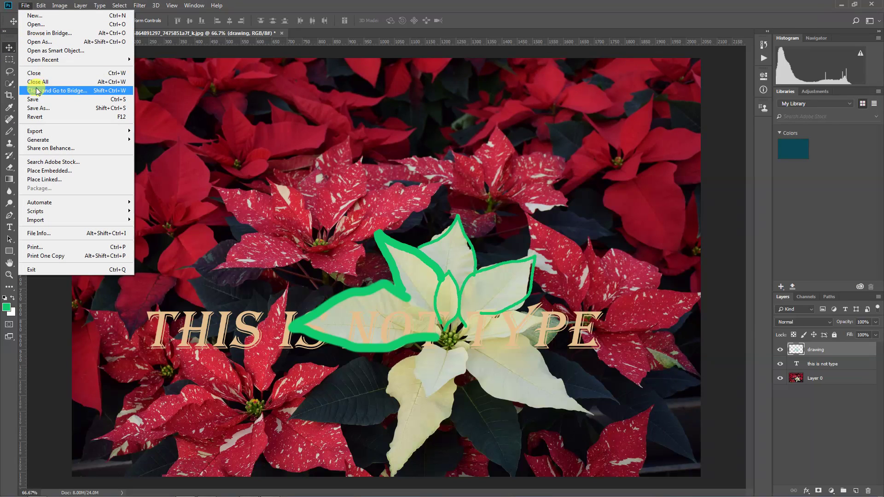
pyautogui.click(33, 99)
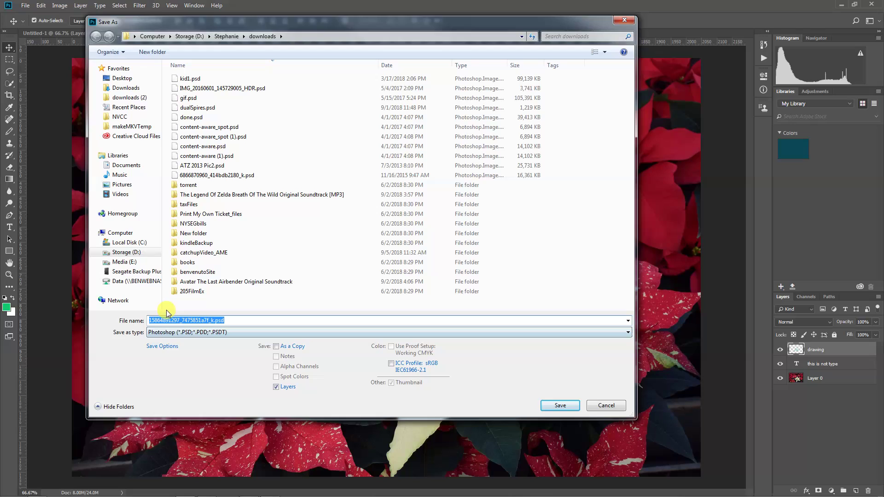
pyautogui.click(178, 321)
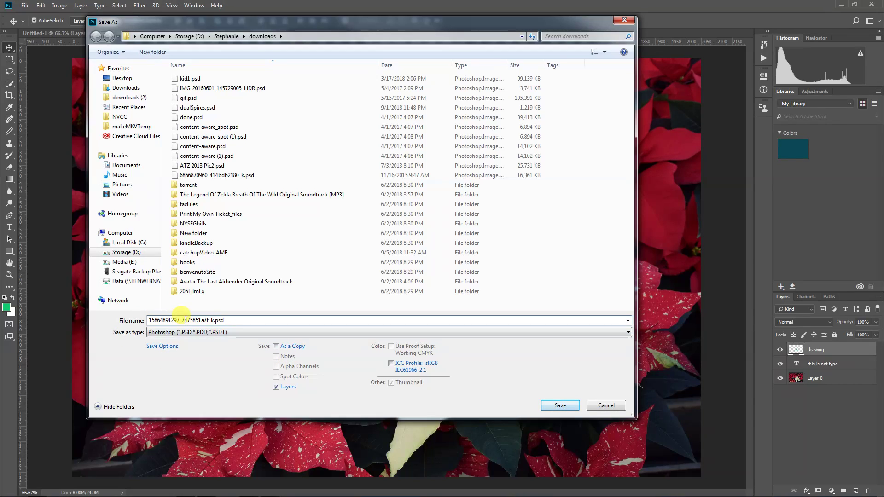
pyautogui.moveTo(215, 320); pyautogui.dragTo(69, 310)
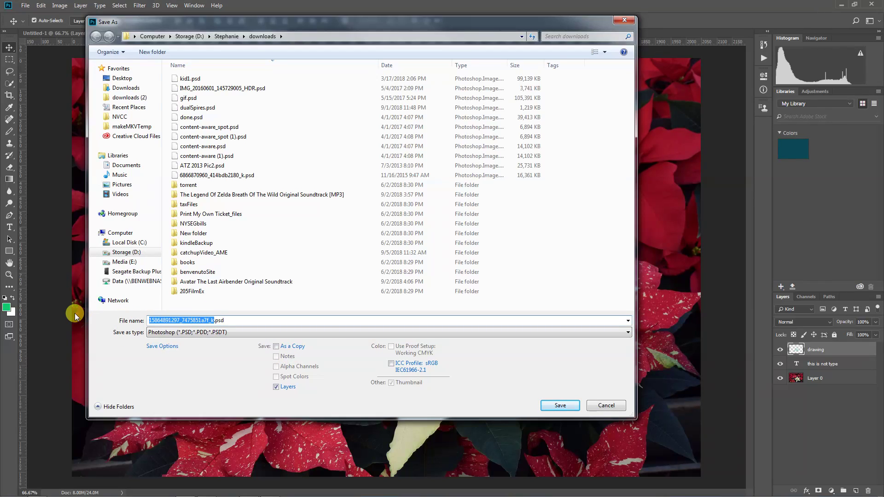
pyautogui.write('pointe')
pyautogui.write('t')
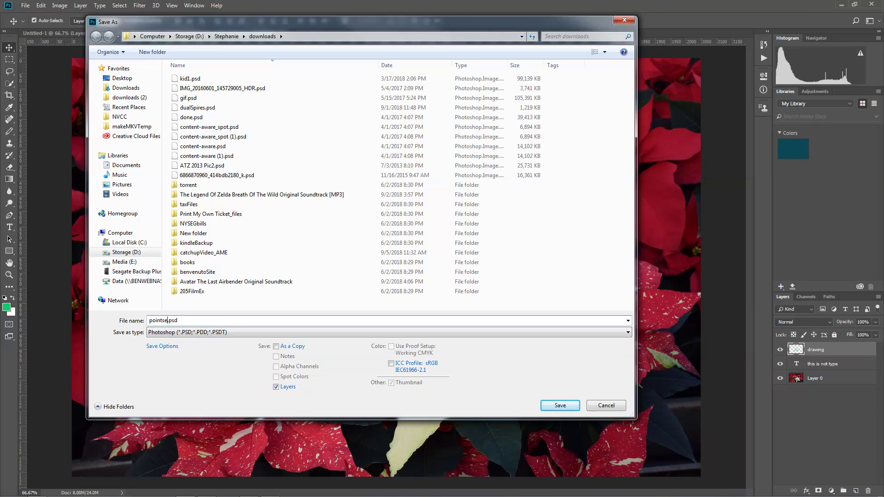
pyautogui.write('tia')
pyautogui.click(545, 407)
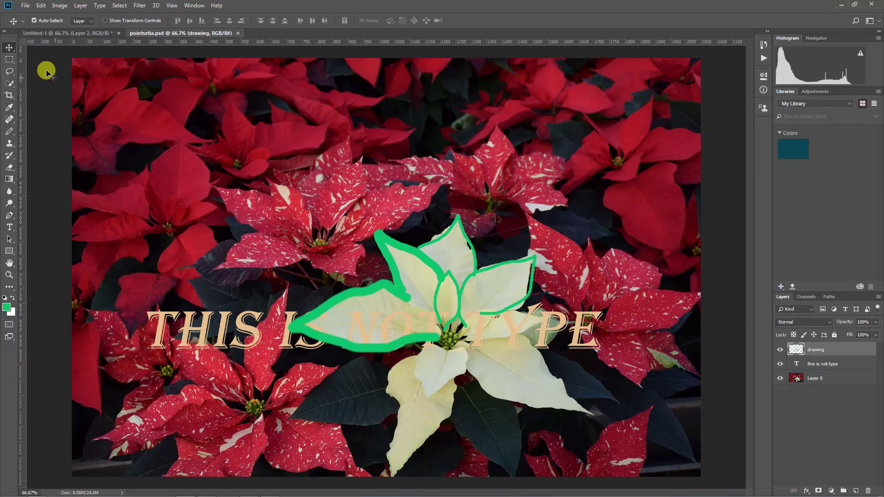
# - Save a JPEG copy of the document as pointsetia.jpg with quality 11 and the Baseline ("Standard") format option
pyautogui.click(26, 5)
pyautogui.click(67, 109)
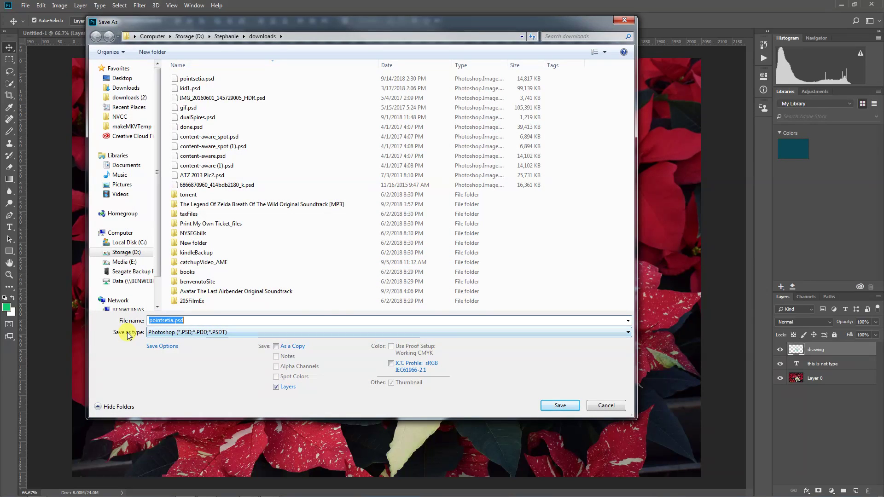
pyautogui.click(165, 333)
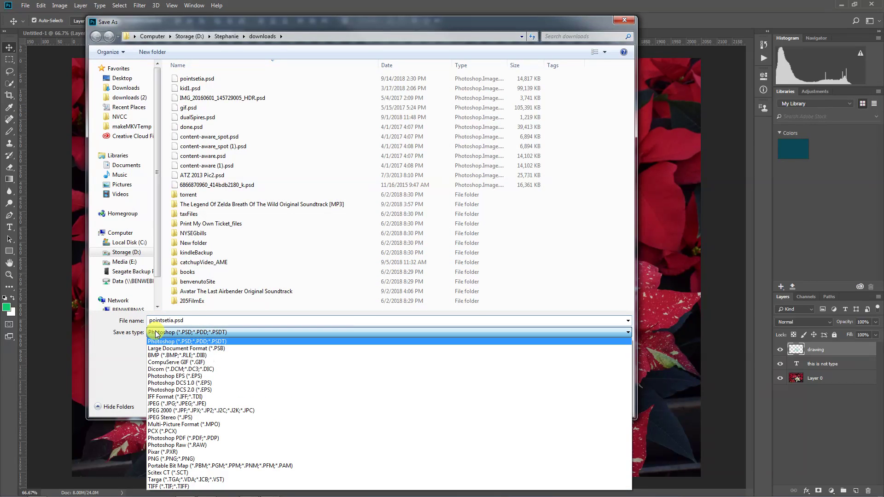
pyautogui.click(165, 404)
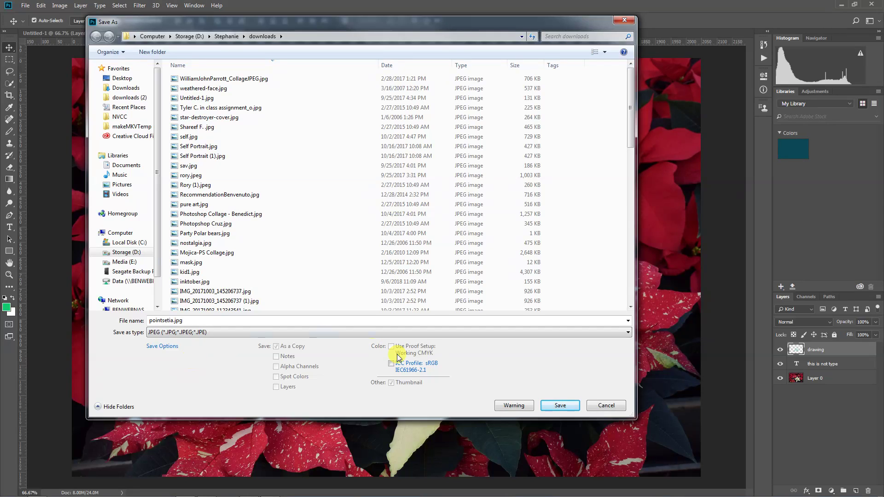
pyautogui.click(565, 406)
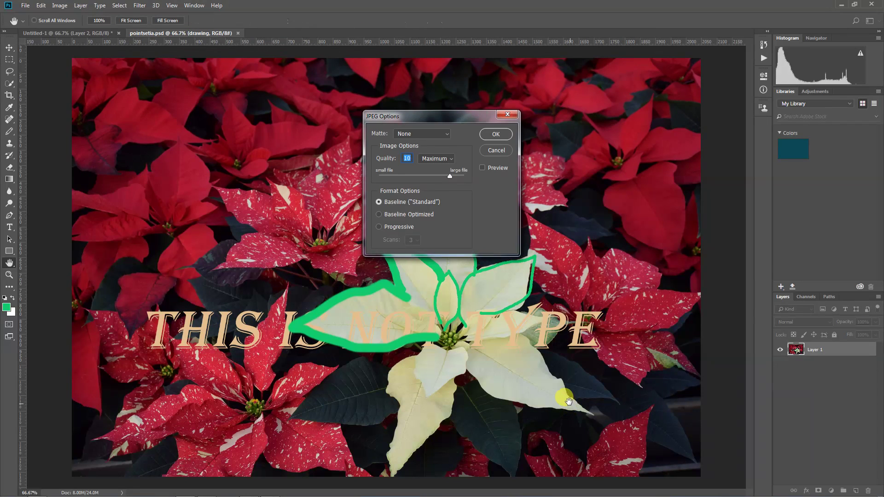
pyautogui.moveTo(452, 175); pyautogui.dragTo(458, 176)
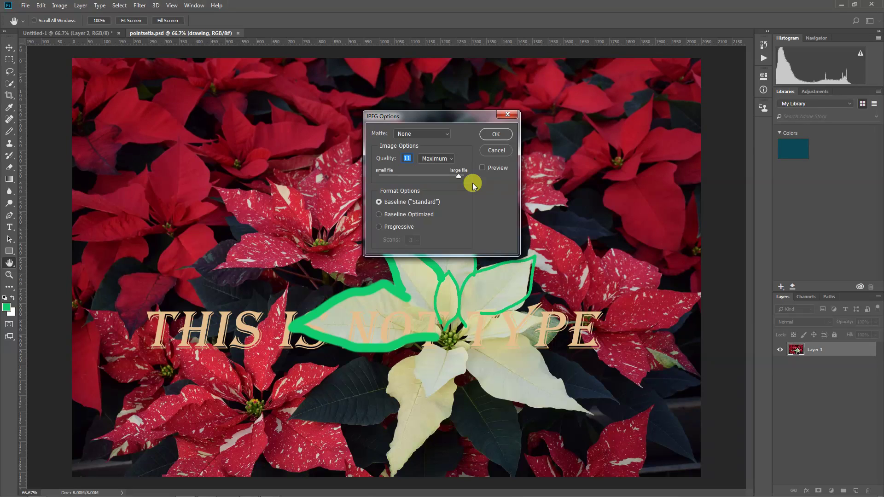
pyautogui.click(495, 135)
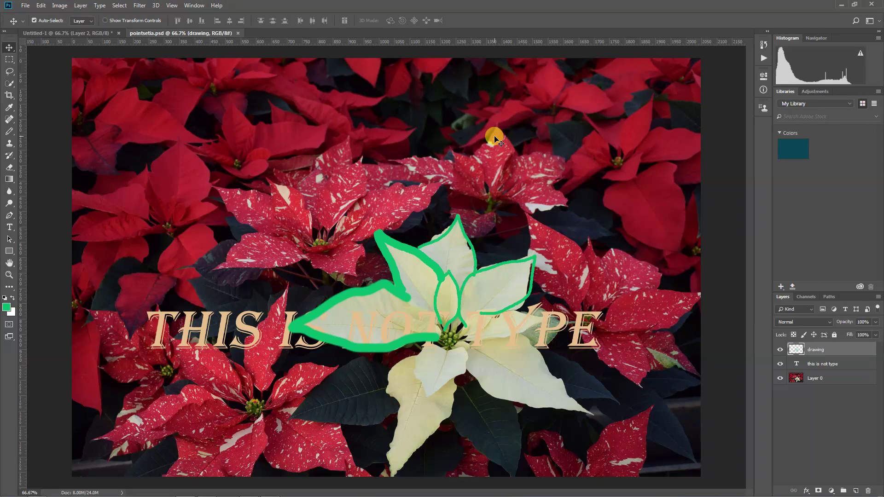
# - Compare the previews of pointsetia.jpg and pointsetia.psd in the downloads folder and open pointsetia.jpg in Photoshop
pyautogui.click(37, 490)
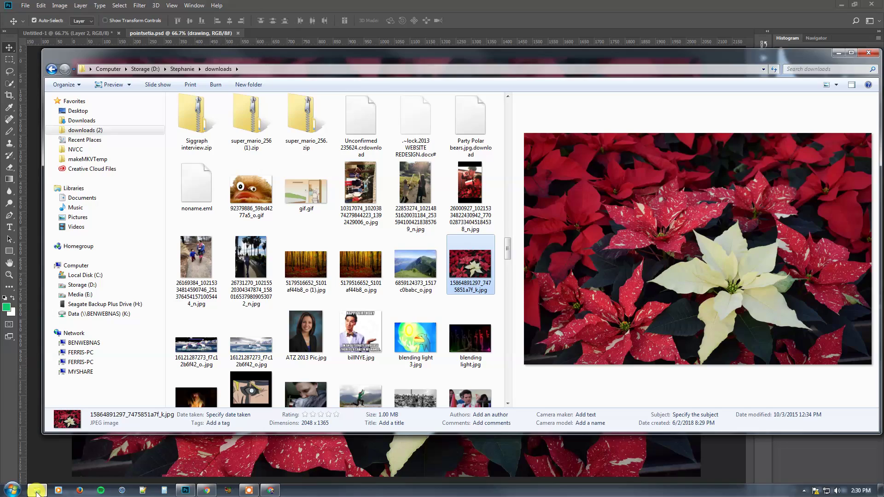
pyautogui.click(253, 477)
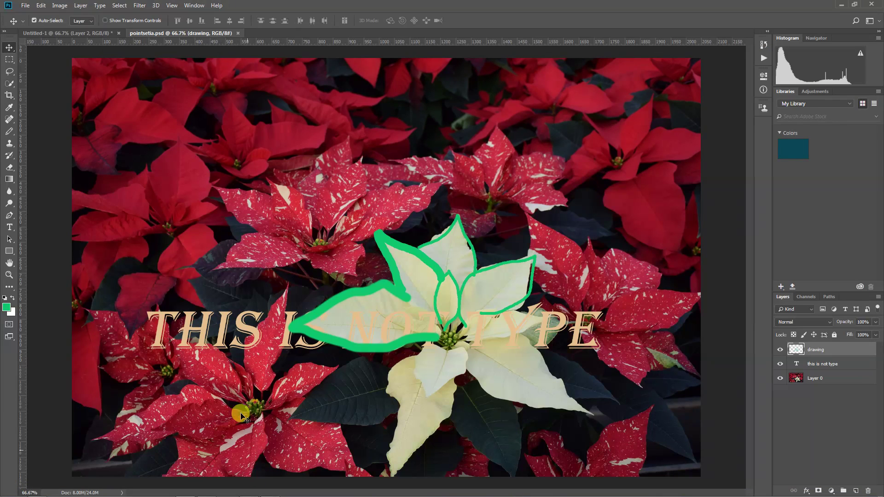
pyautogui.hotkey('ctrl', 'o')
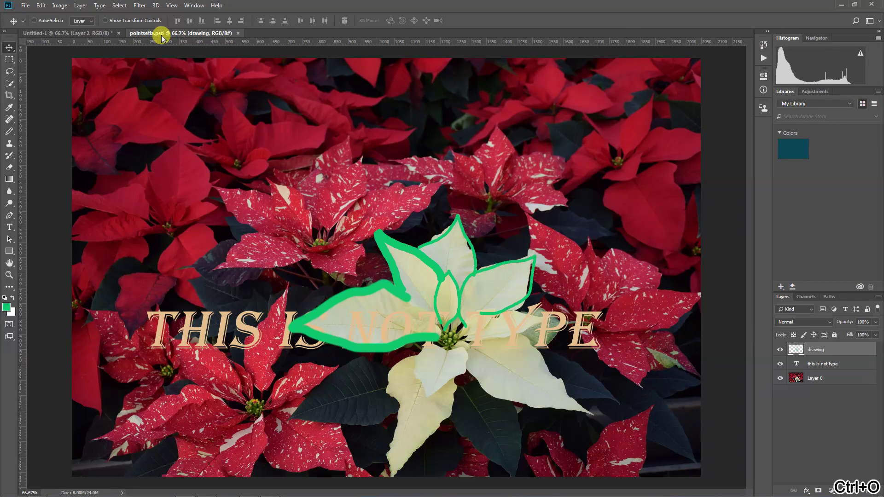
pyautogui.moveTo(387, 78); pyautogui.dragTo(387, 146)
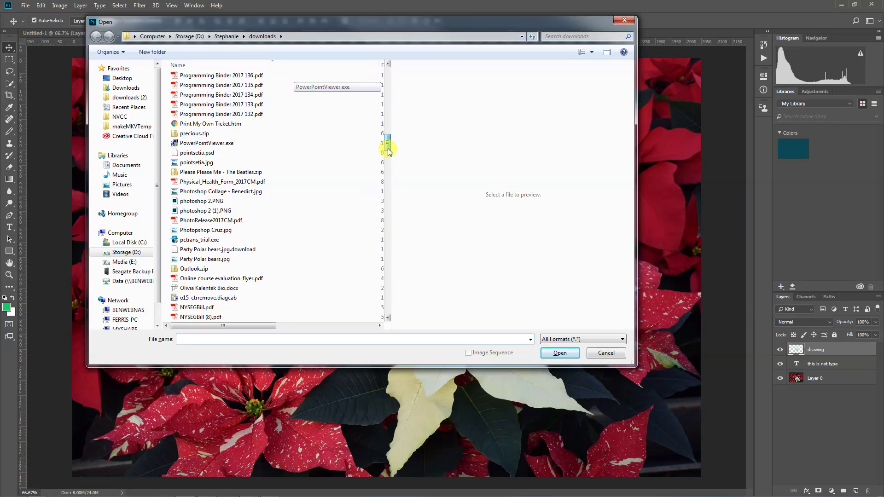
pyautogui.click(230, 163)
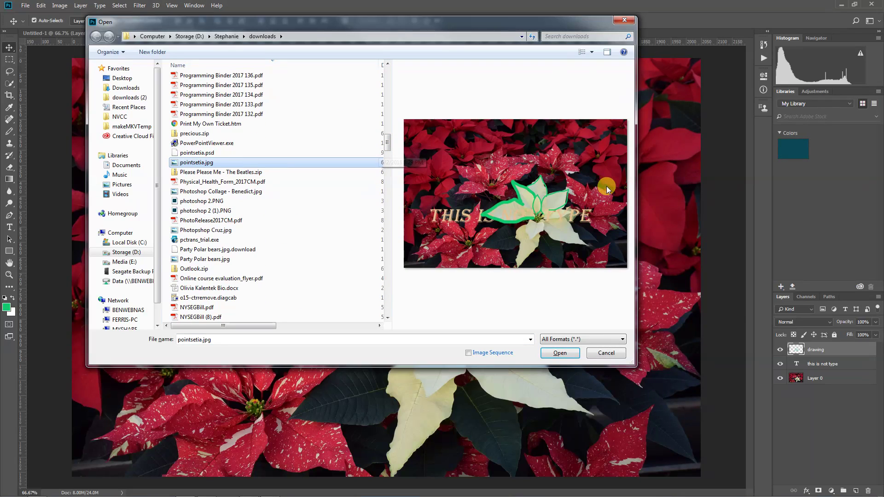
pyautogui.click(190, 153)
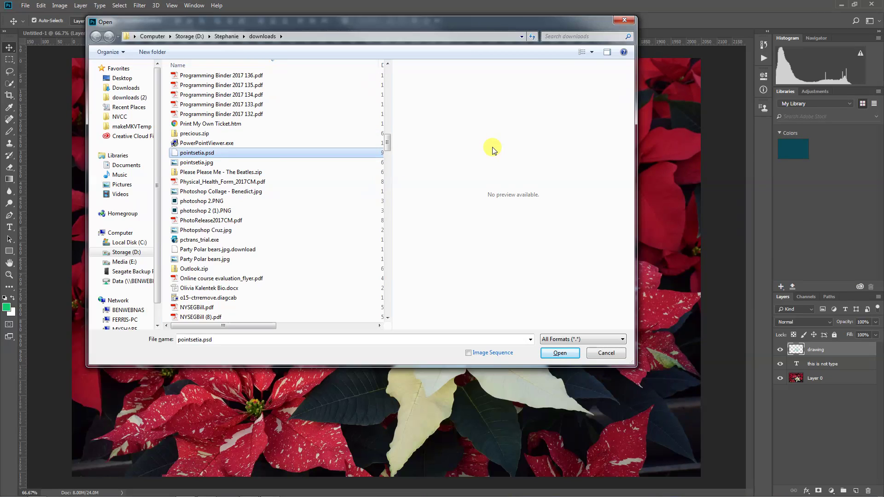
pyautogui.click(215, 165)
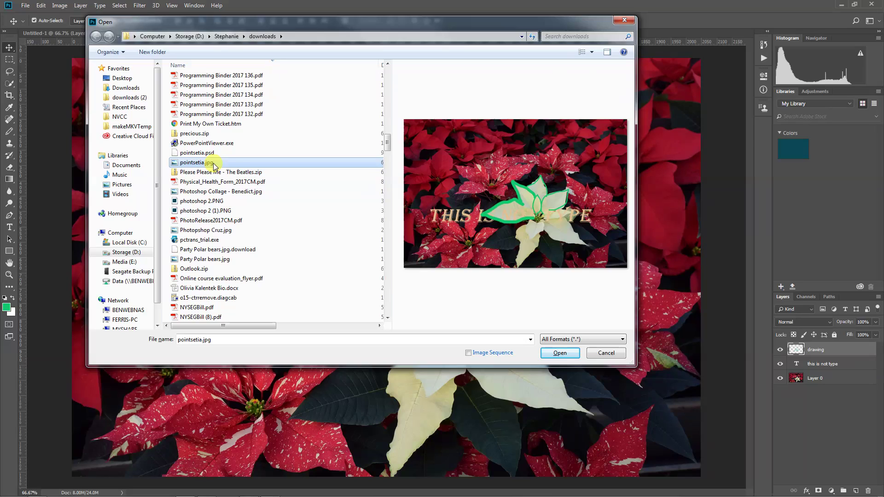
pyautogui.click(561, 352)
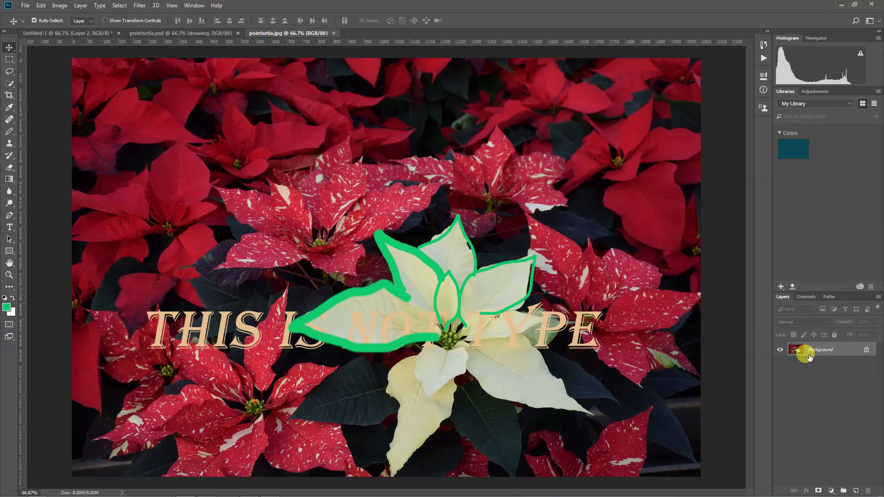
# - Unlock the JPEG's Background layer, try moving the flattened image down and to the right, and undo the move
pyautogui.click(866, 349)
pyautogui.moveTo(470, 332)
pyautogui.mouseDown()
pyautogui.moveTo(418, 325)
pyautogui.moveTo(493, 339)
pyautogui.moveTo(387, 335)
pyautogui.moveTo(474, 343)
pyautogui.mouseUp()
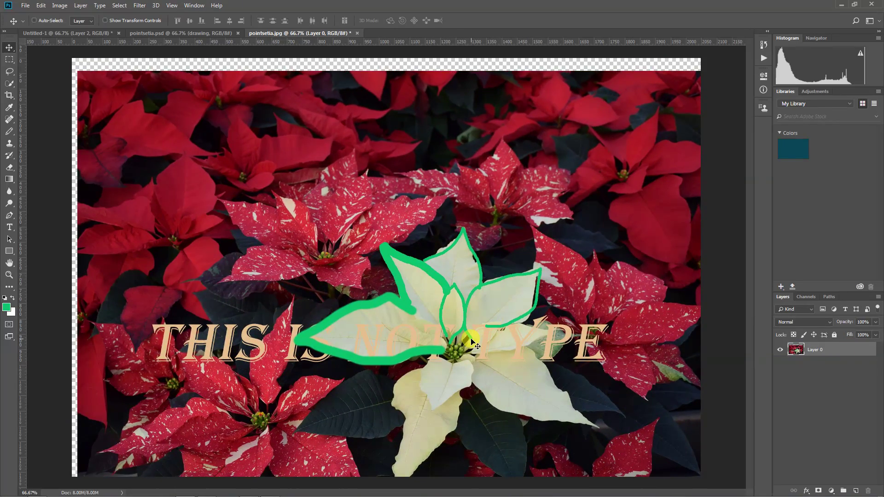
pyautogui.hotkey('ctrl', 'z')
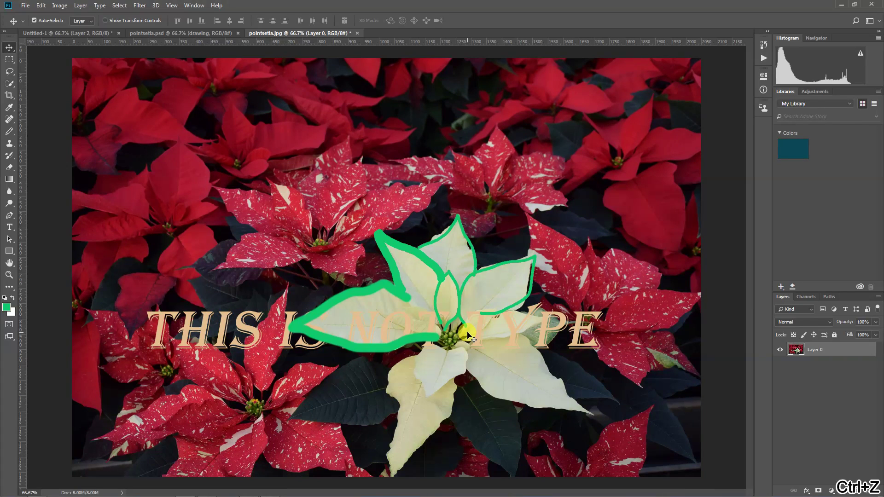
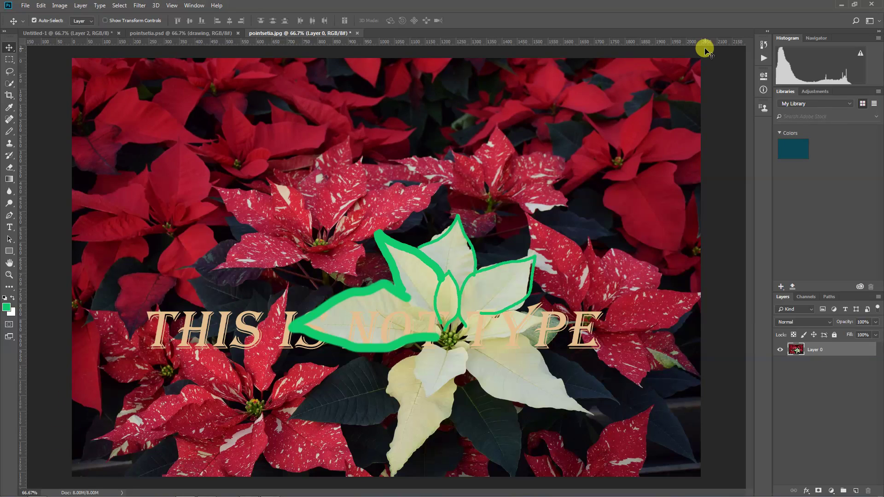
# - Close the Untitled-1 and pointsetia.jpg documents without saving their changes, keeping pointsetia.psd open
pyautogui.click(187, 34)
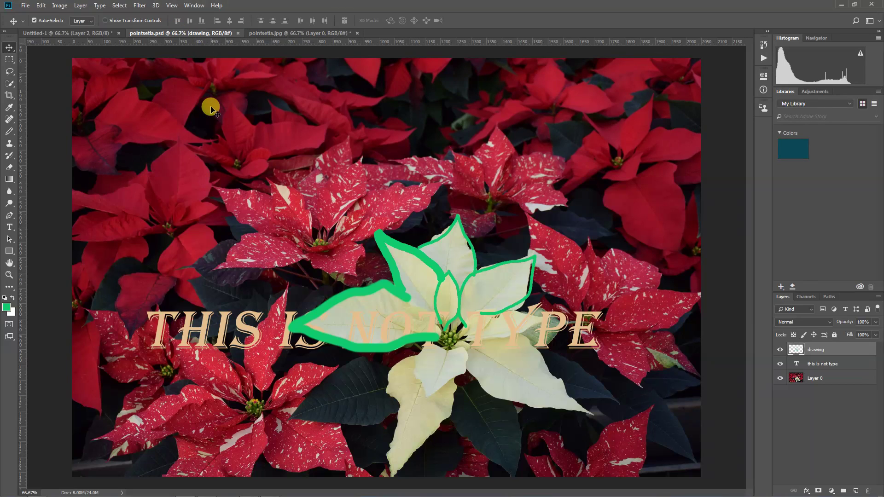
pyautogui.click(117, 33)
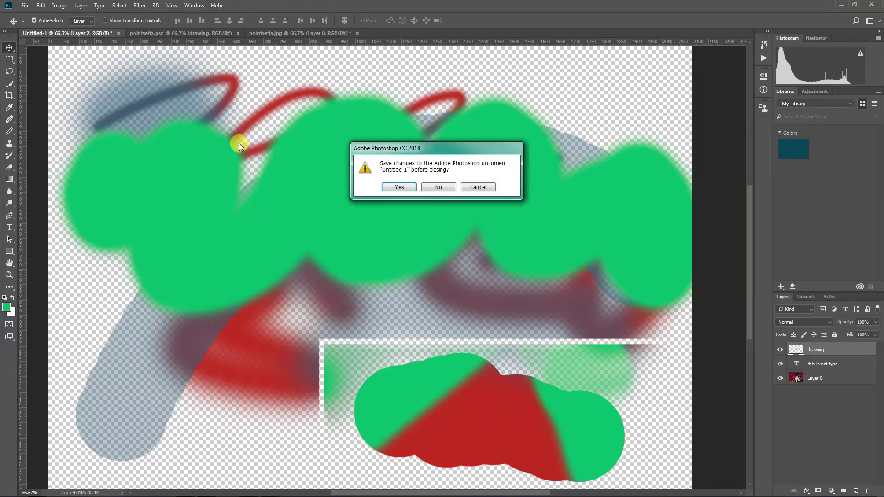
pyautogui.click(437, 188)
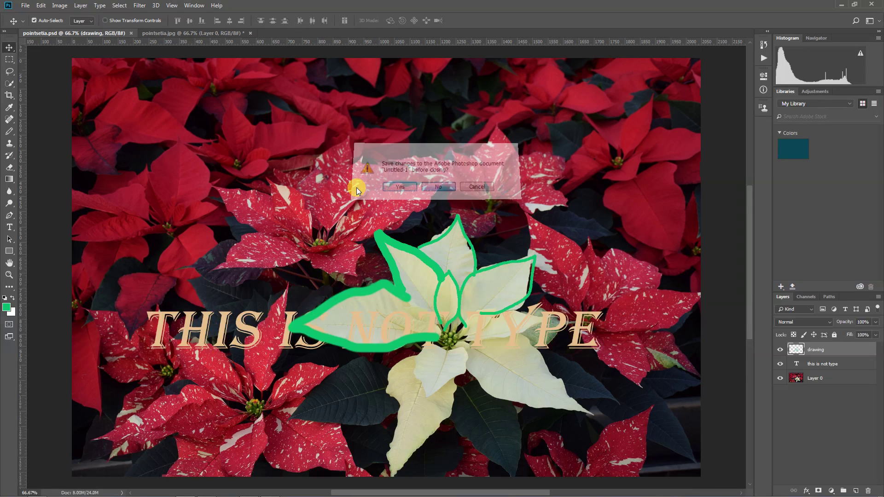
pyautogui.click(190, 33)
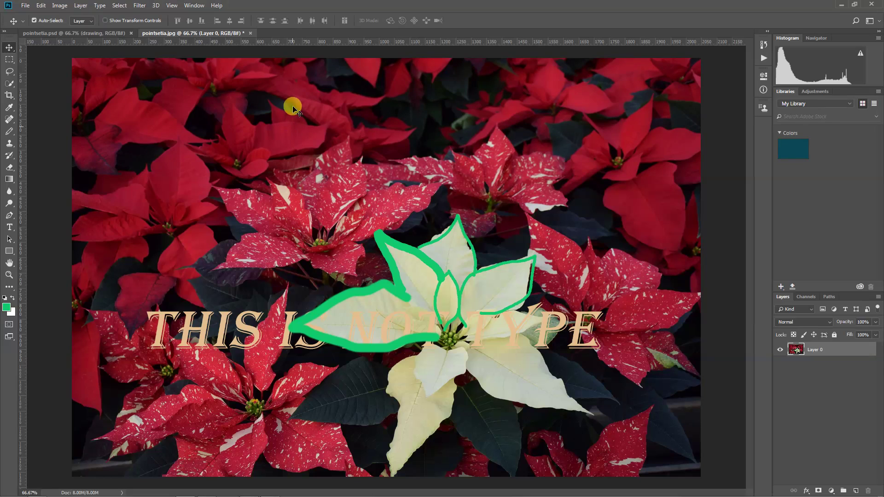
pyautogui.click(250, 33)
pyautogui.click(441, 186)
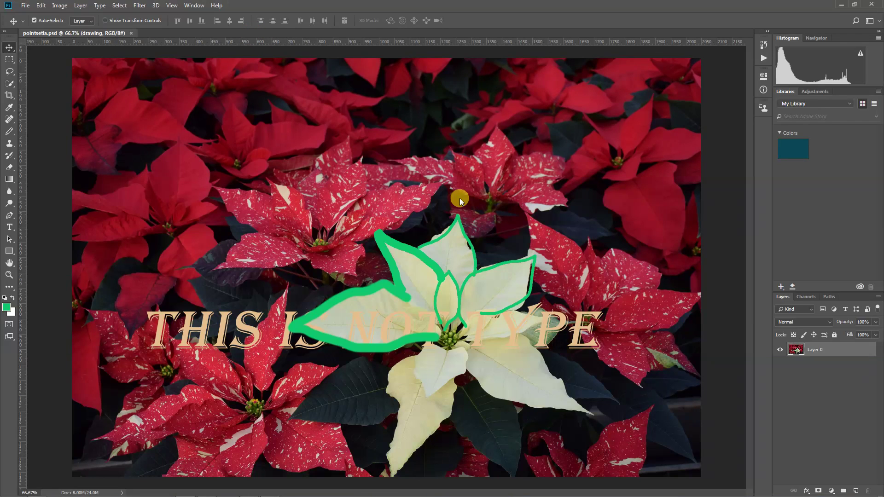